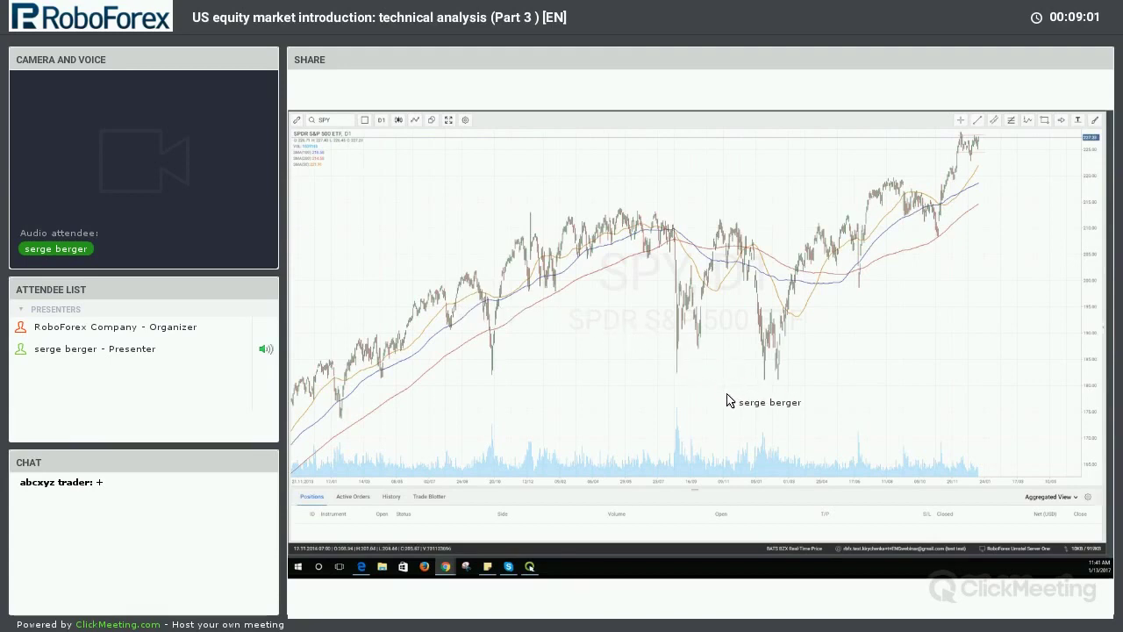
Draw a trend line across the SPY daily highs and extend its left end further back.
scroll(859, 416, "up", 2)
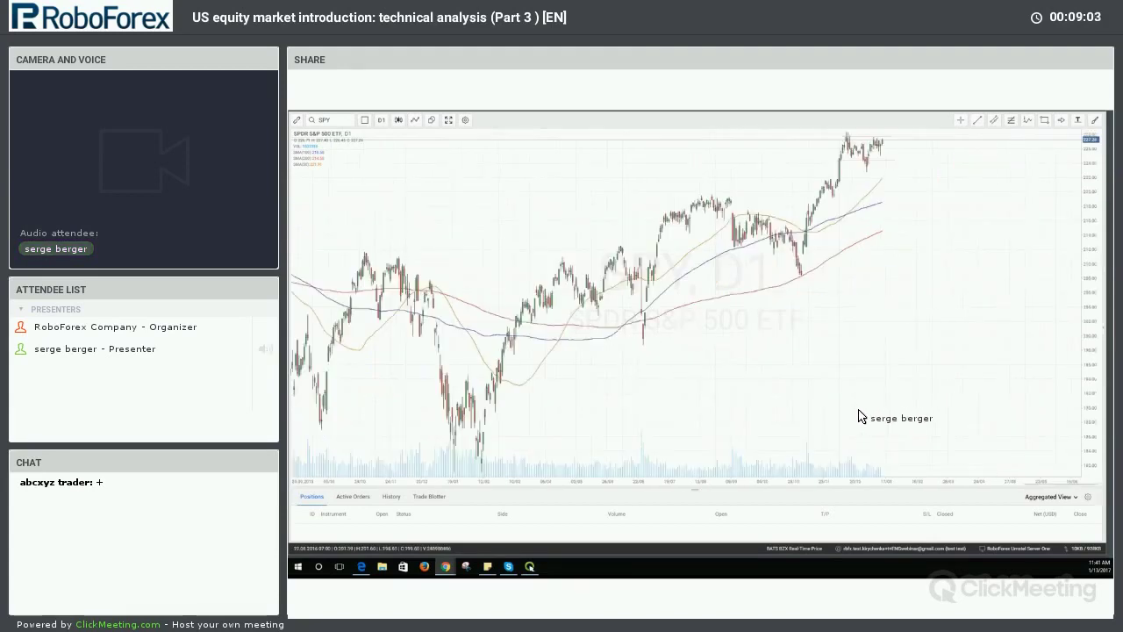
scroll(842, 465, "down", 3)
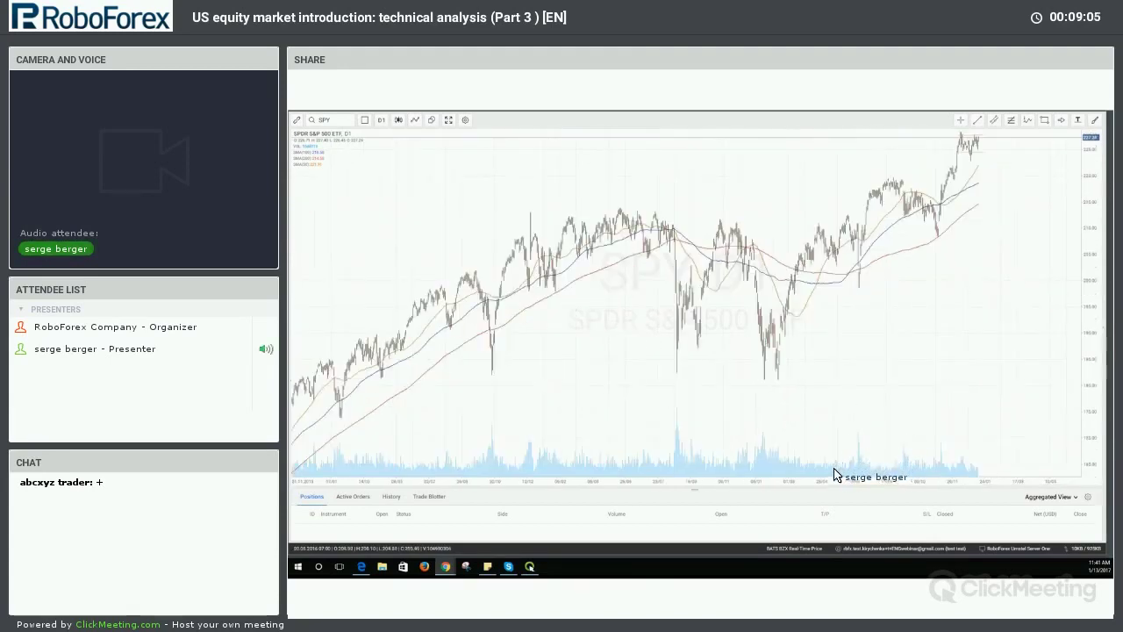
scroll(822, 444, "up", 4)
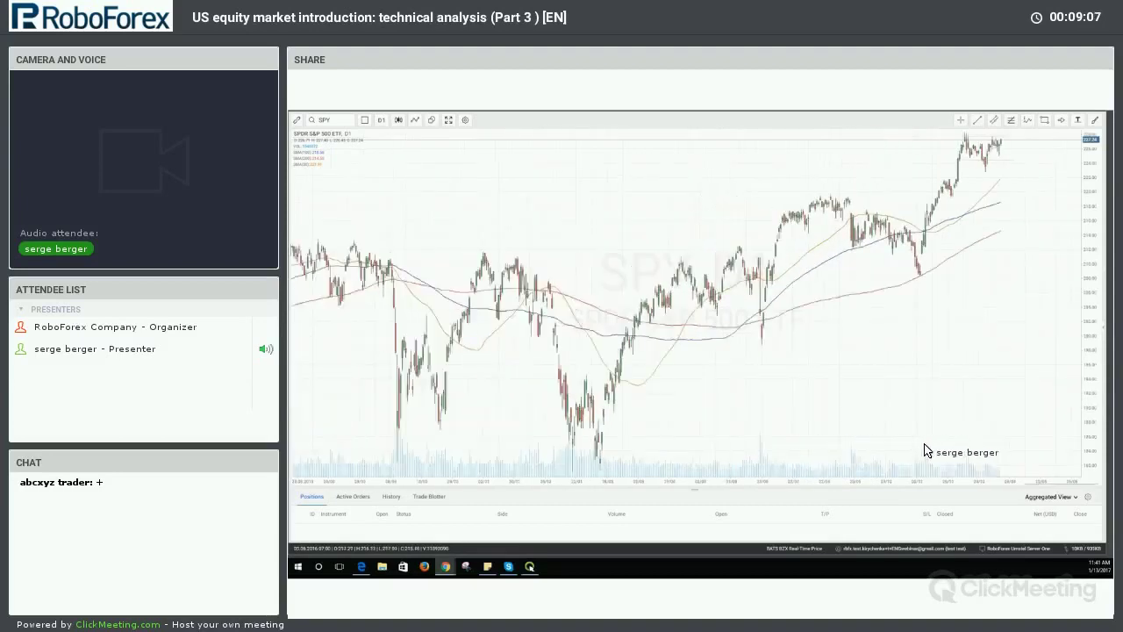
scroll(885, 460, "down", 4)
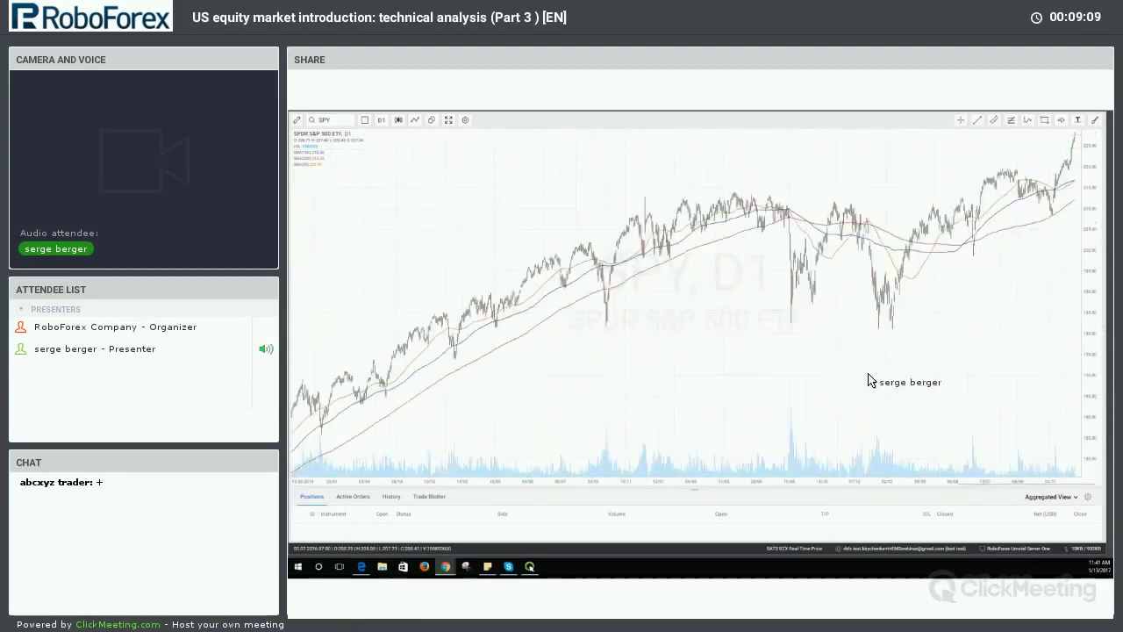
scroll(983, 154, "down", 1)
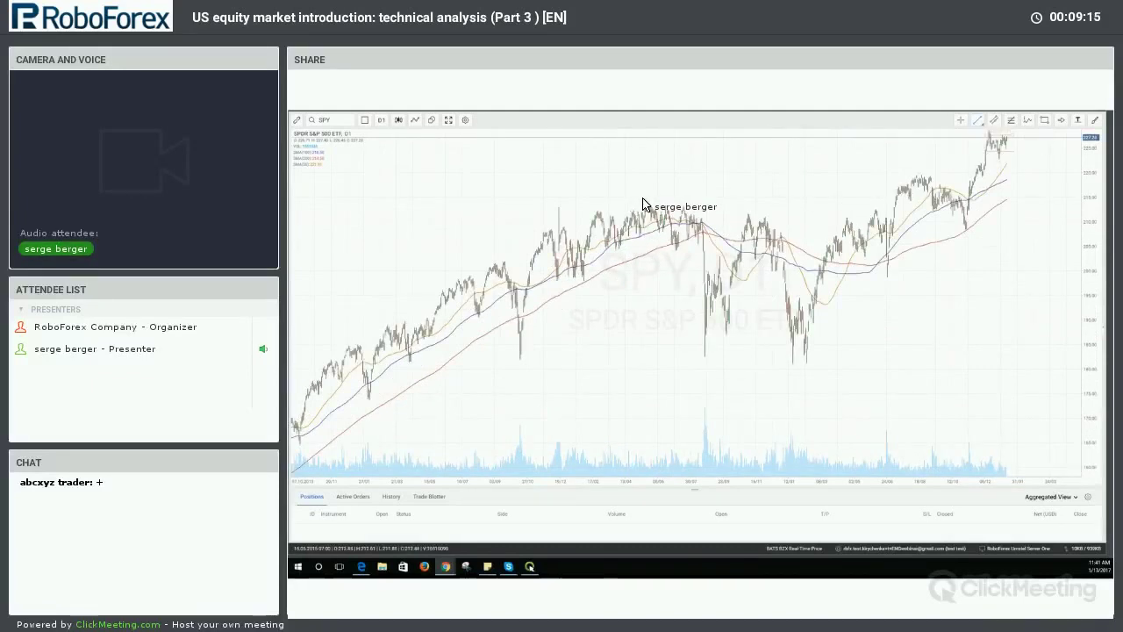
left_click_drag(640, 208, 1008, 230)
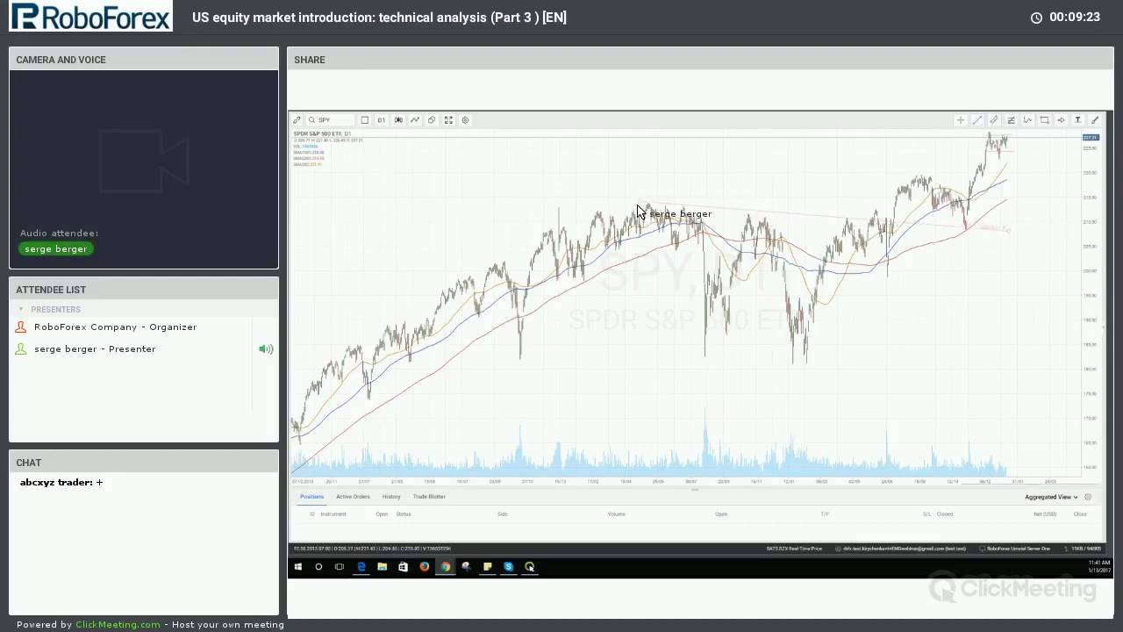
left_click_drag(634, 207, 580, 201)
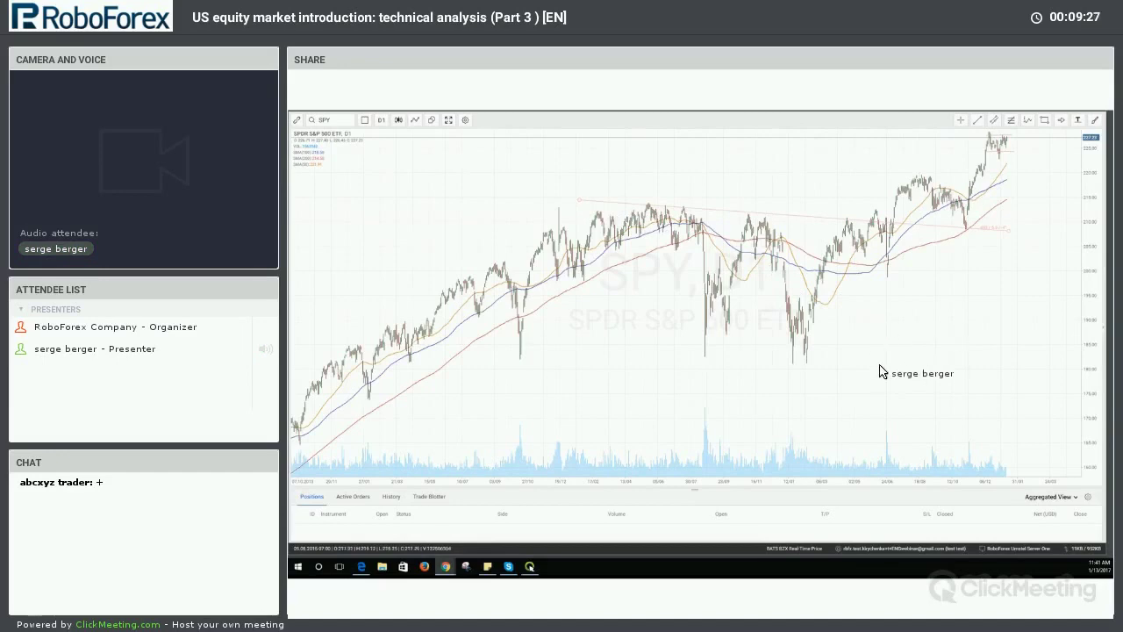
Pan the SPY daily chart to leave room after the last bar and show earlier dates.
left_click_drag(860, 377, 822, 371)
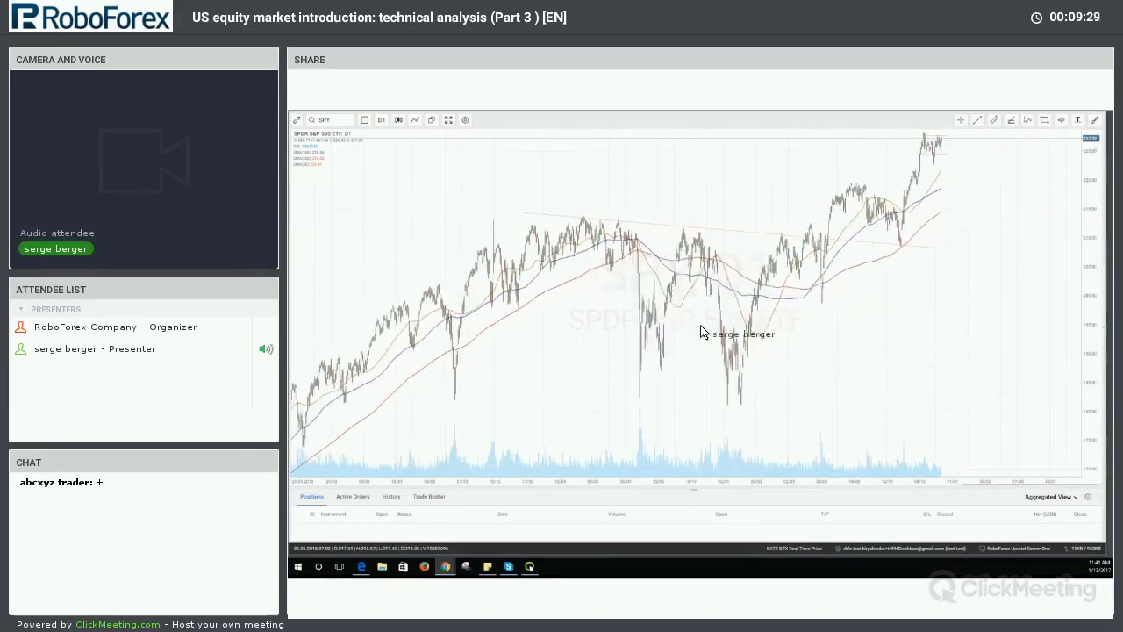
scroll(868, 381, "down", 2)
scroll(647, 291, "up", 2)
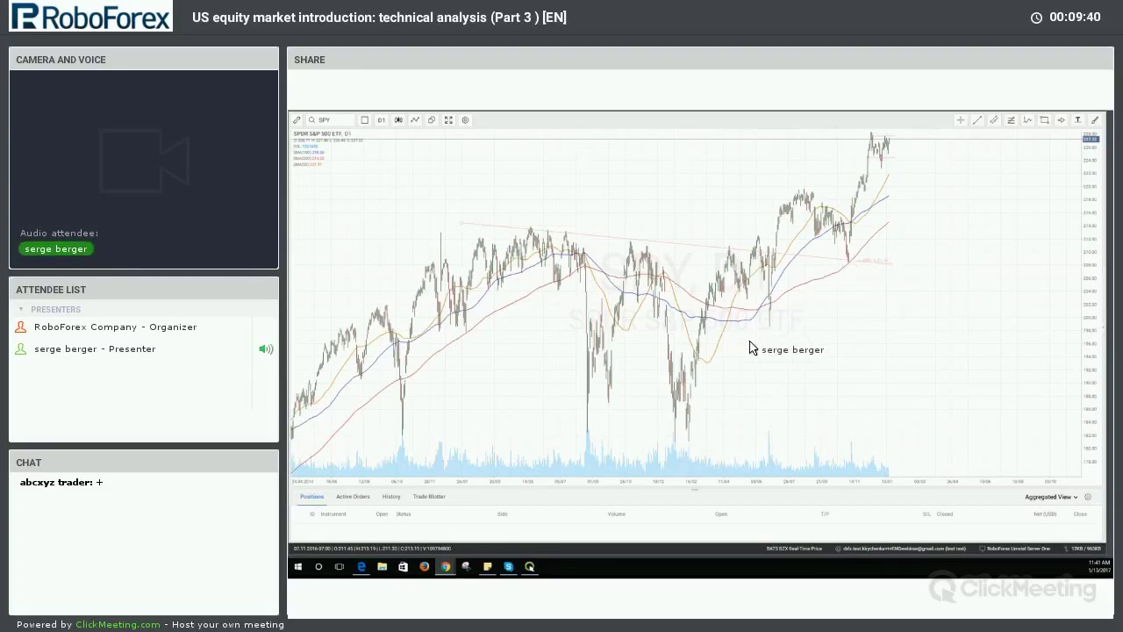
scroll(755, 338, "up", 5)
left_click_drag(737, 348, 784, 281)
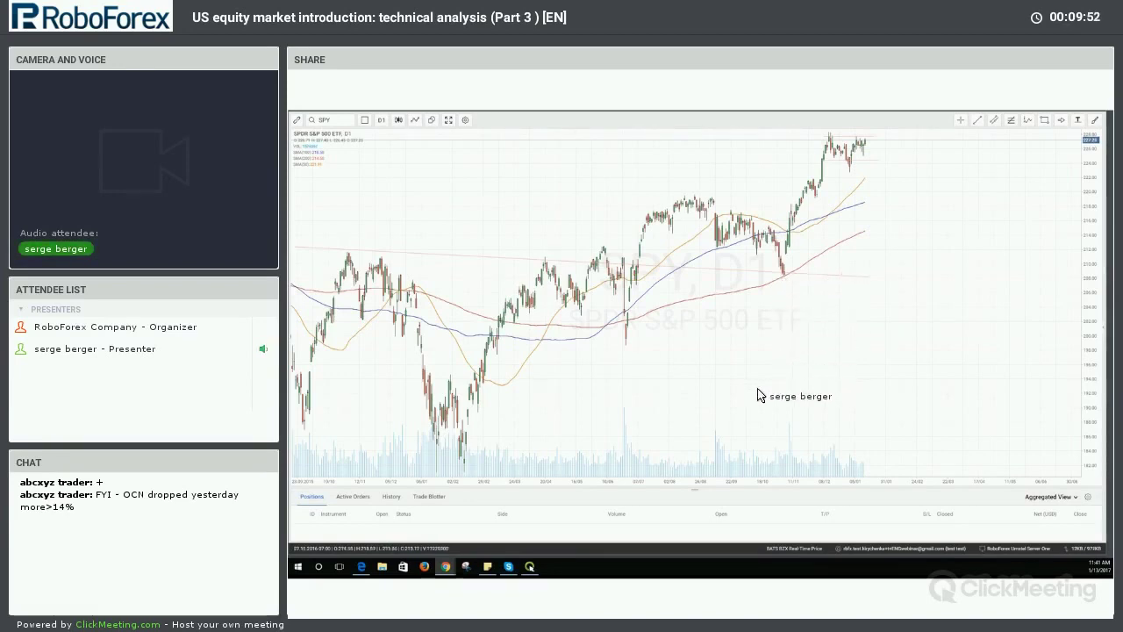
scroll(825, 409, "left", 5)
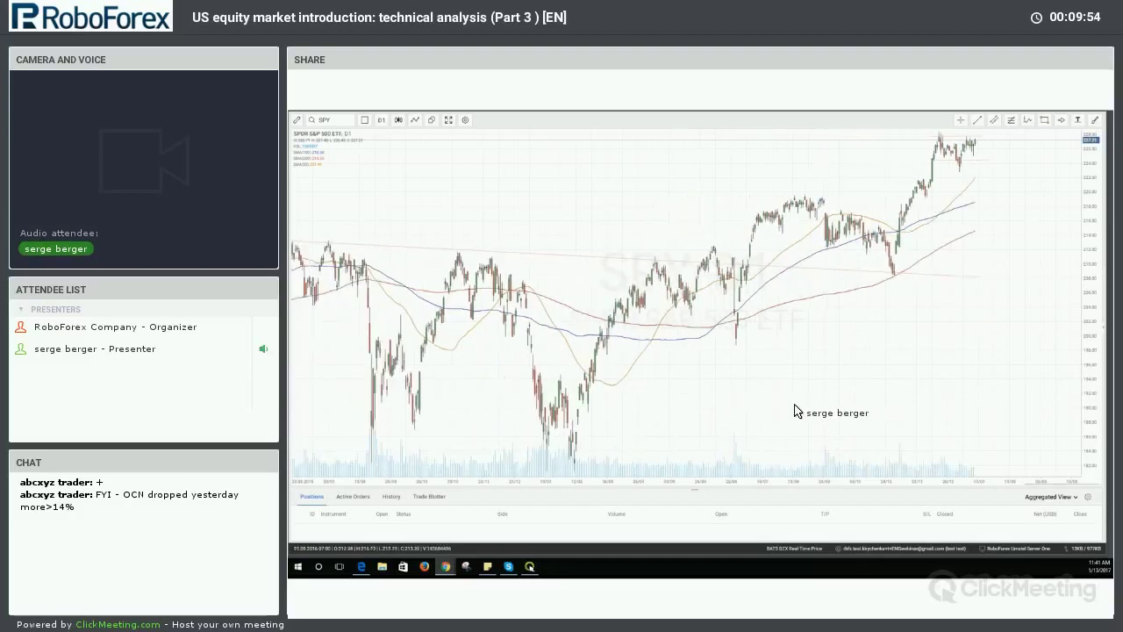
scroll(764, 409, "right", 3)
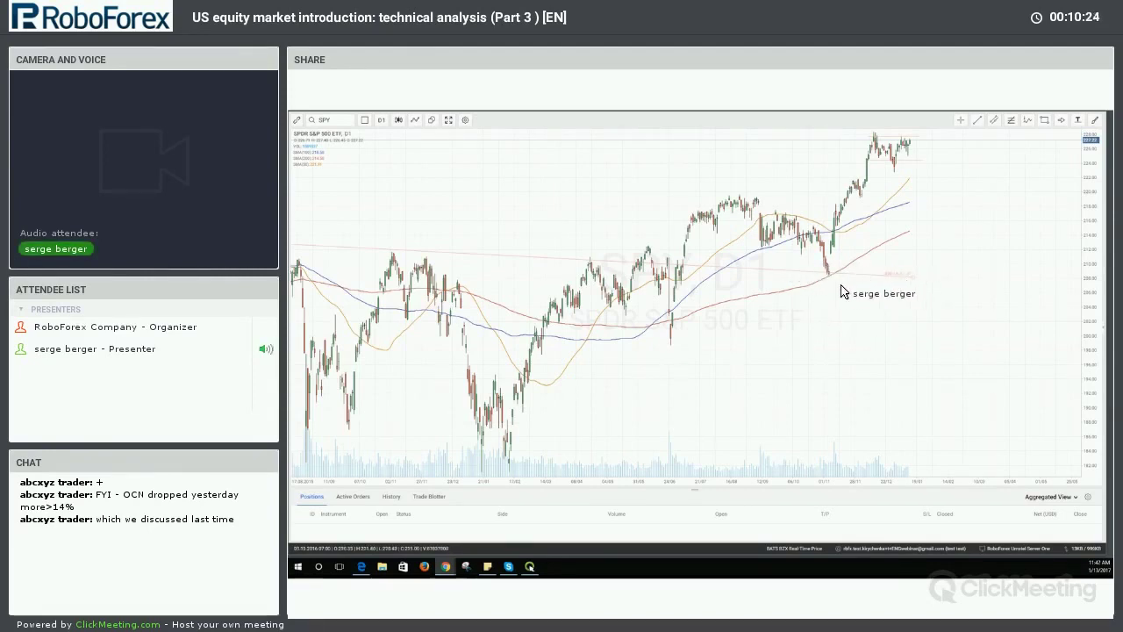
Set SPY to 1-week candles and frame the recent weekly candles with room after the last one.
left_click(381, 123)
left_click(402, 241)
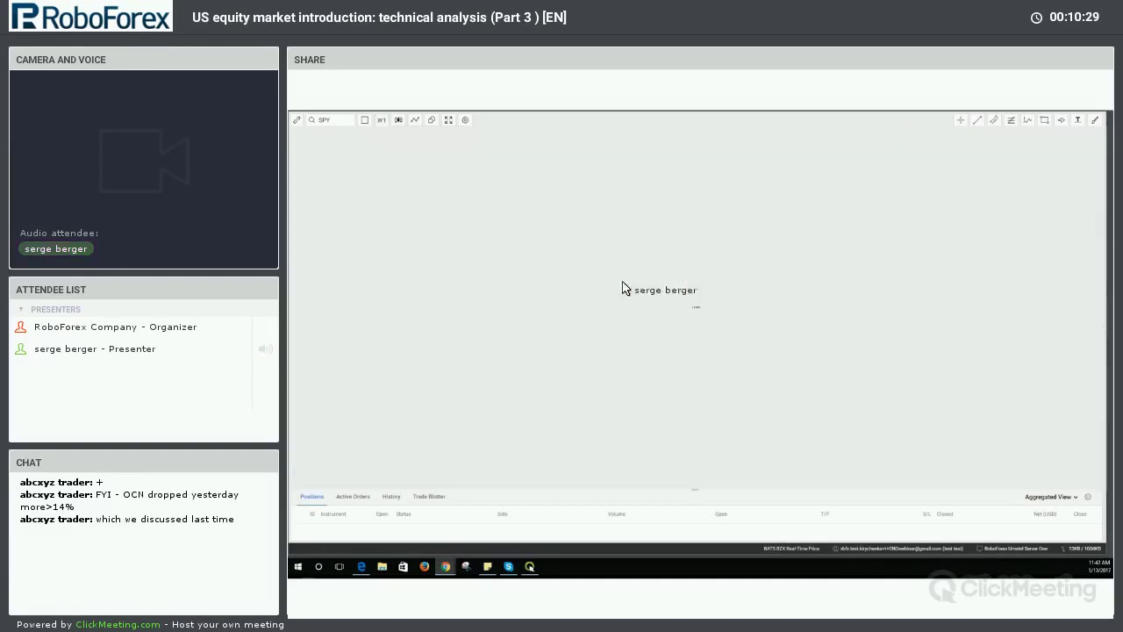
scroll(913, 414, "up", 2)
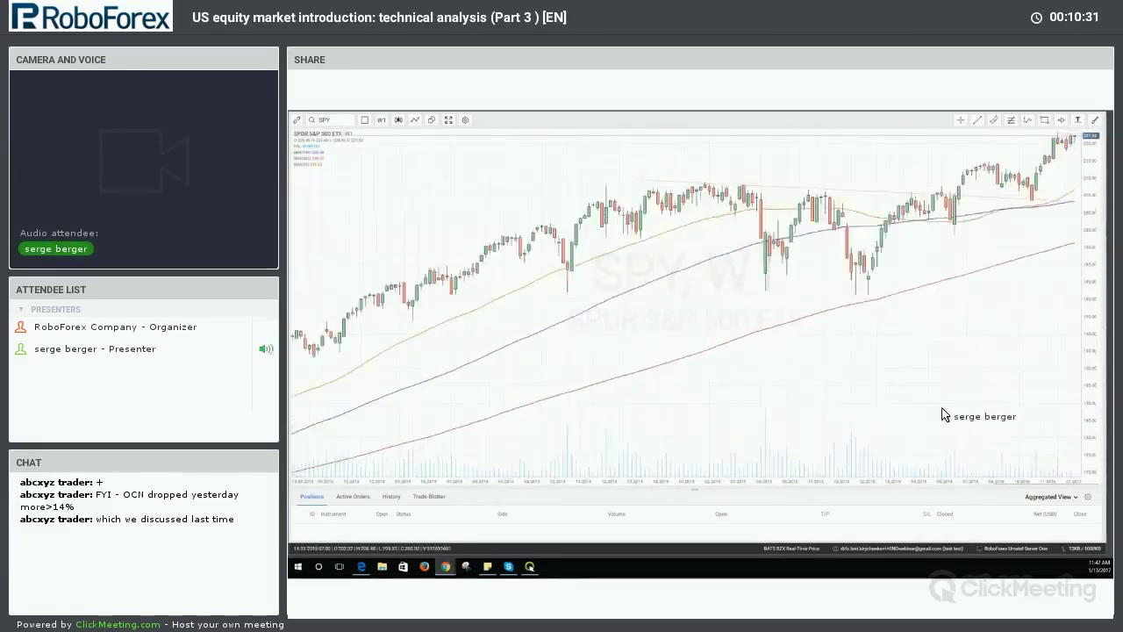
left_click_drag(860, 439, 760, 442)
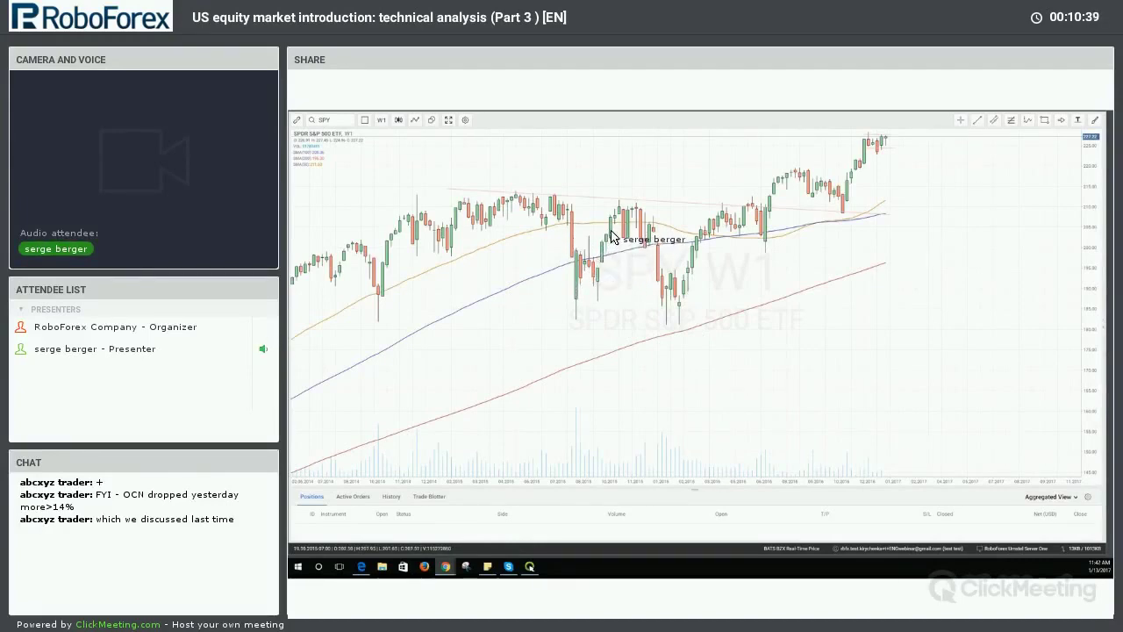
scroll(884, 406, "up", 2)
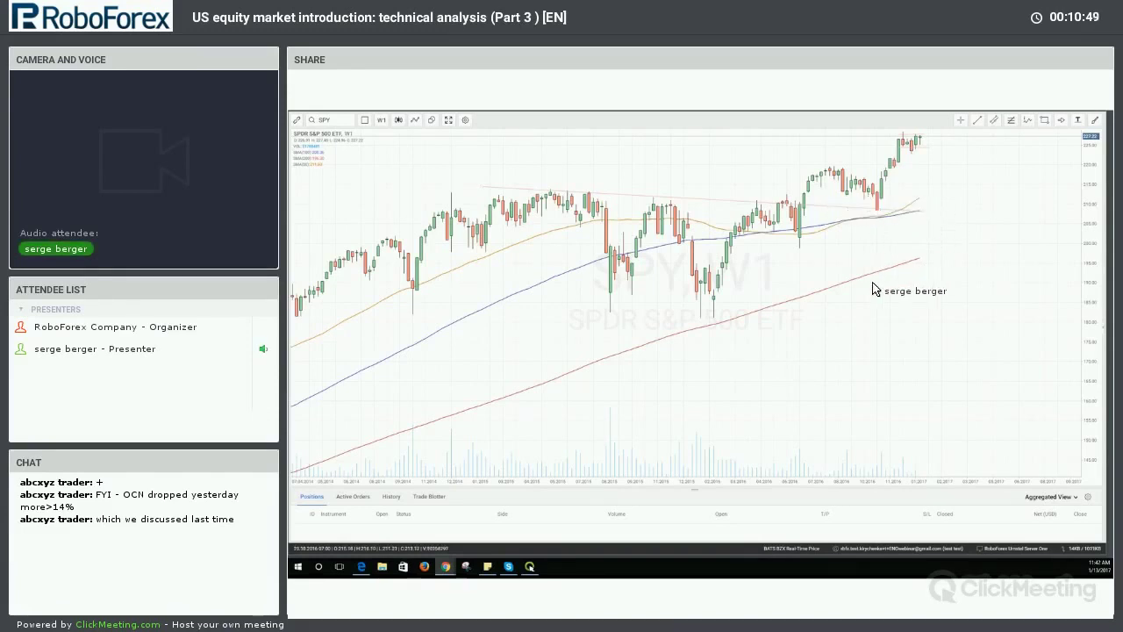
scroll(847, 307, "up", 3)
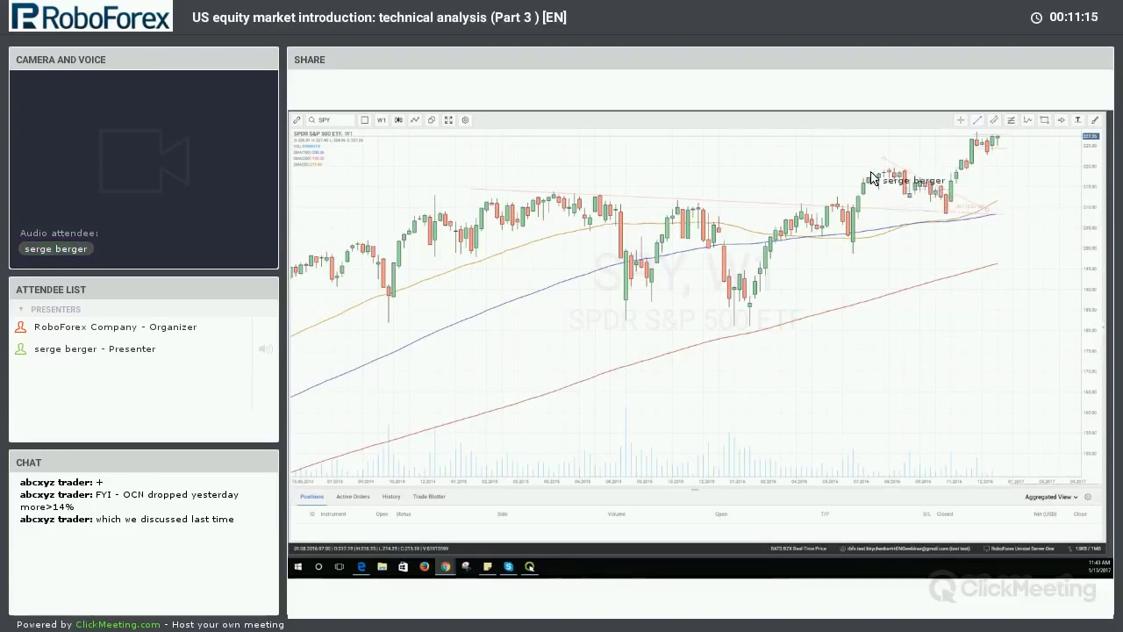
Open and dismiss the line-tools list, then open the W1 timeframe list.
left_click(977, 120)
left_click(878, 188)
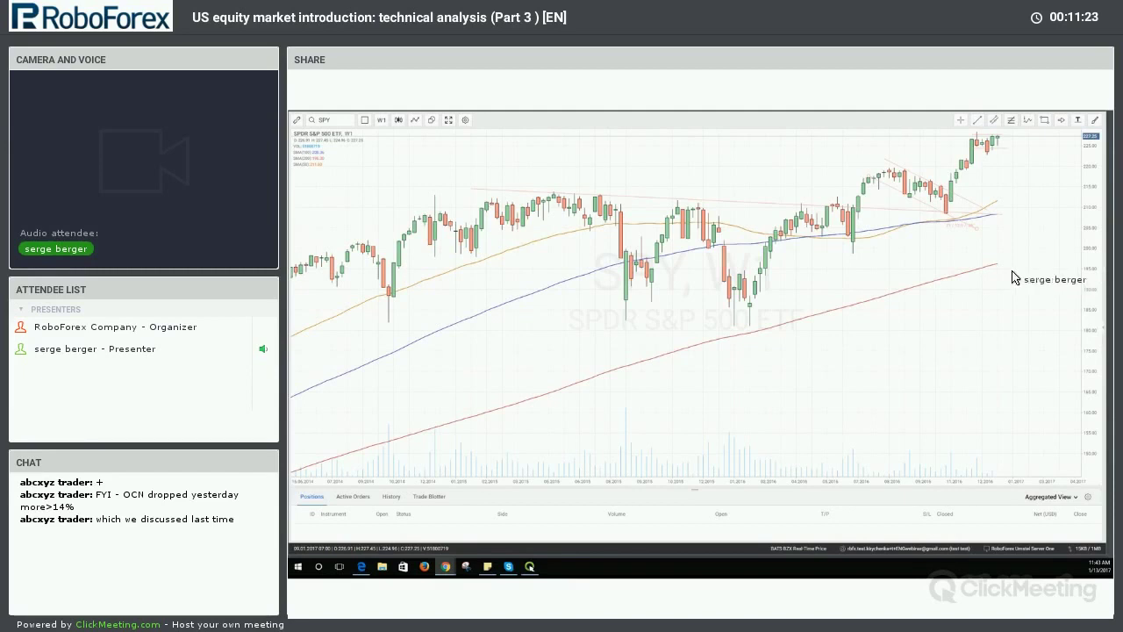
left_click(381, 120)
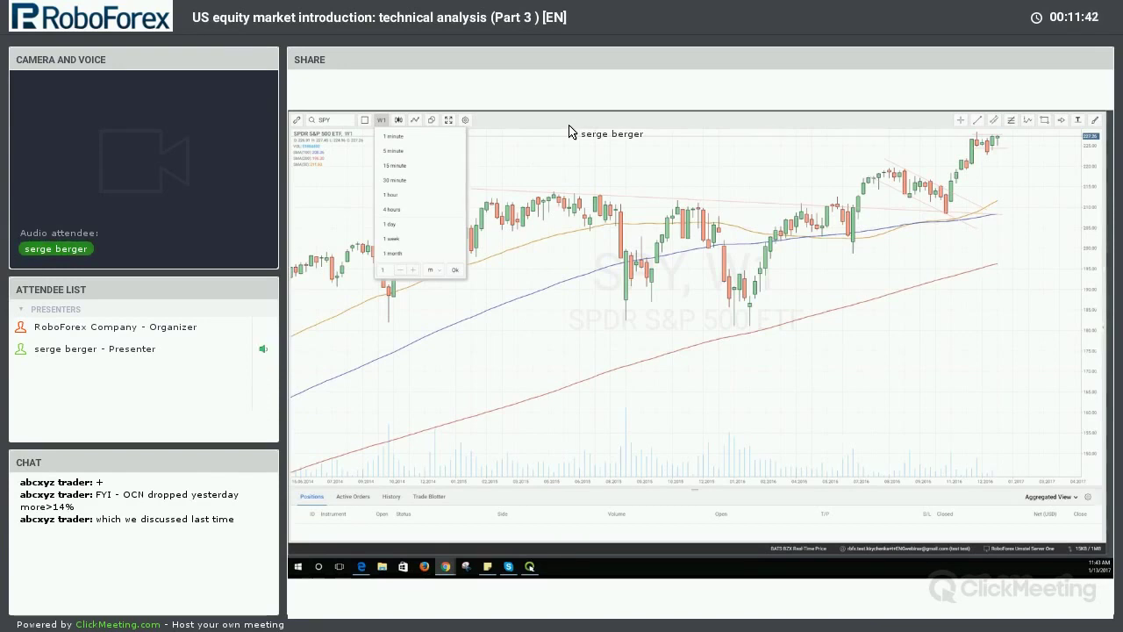
Select '1 day' to return SPY to daily candles.
left_click(390, 224)
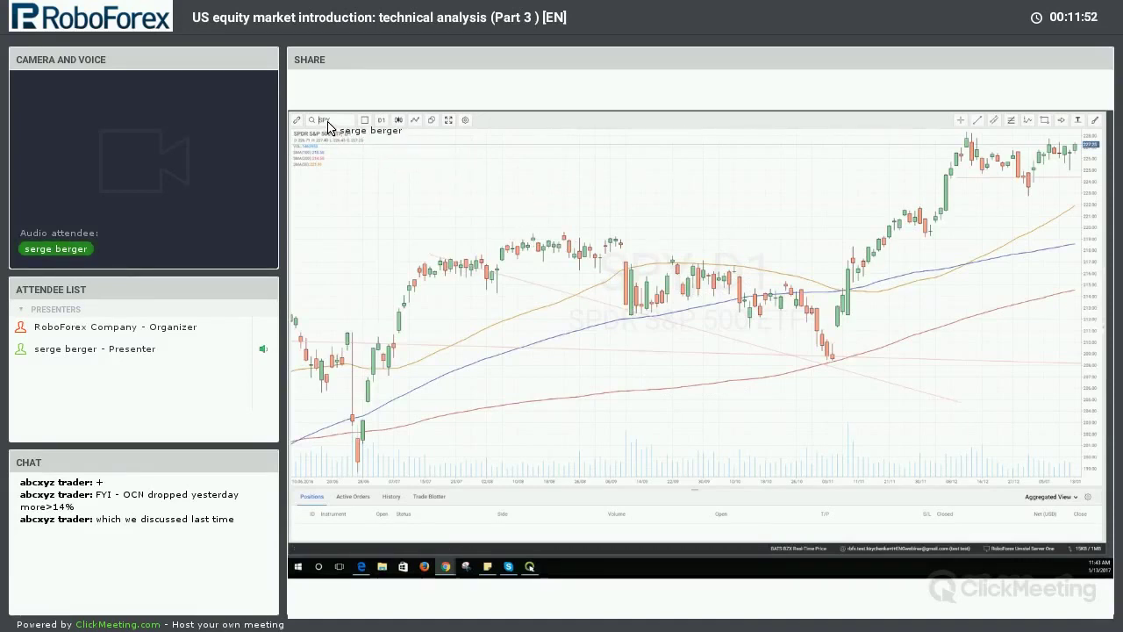
Load OCN – Ocwen Financial Corp via 'ocn' search and frame its chart with room after the last candle.
type("ocn")
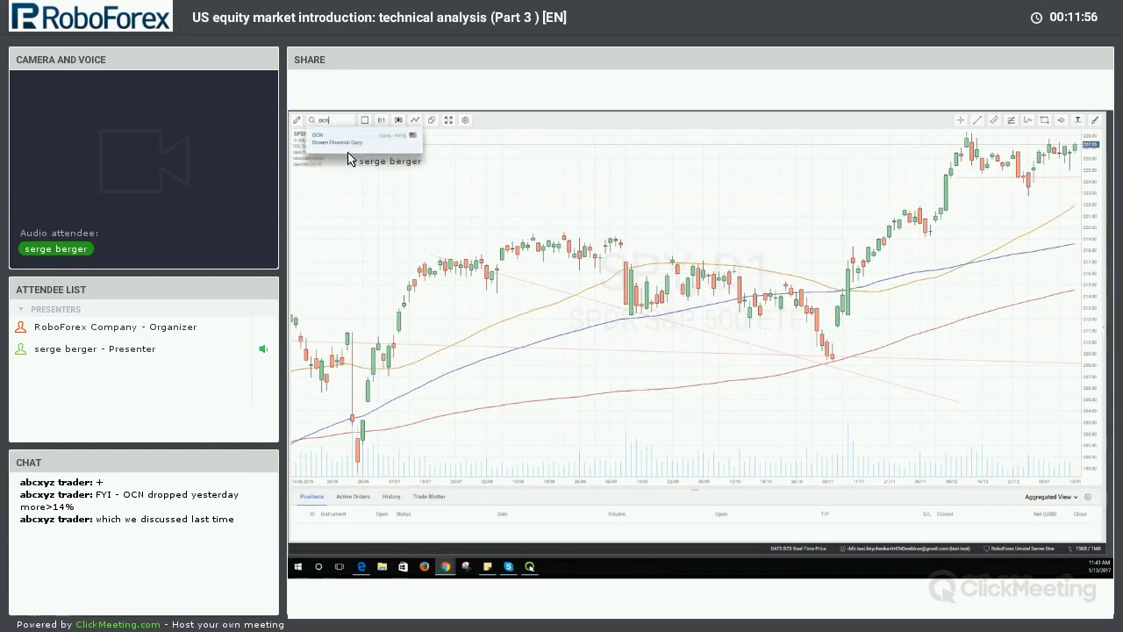
left_click(339, 146)
left_click_drag(715, 232, 544, 430)
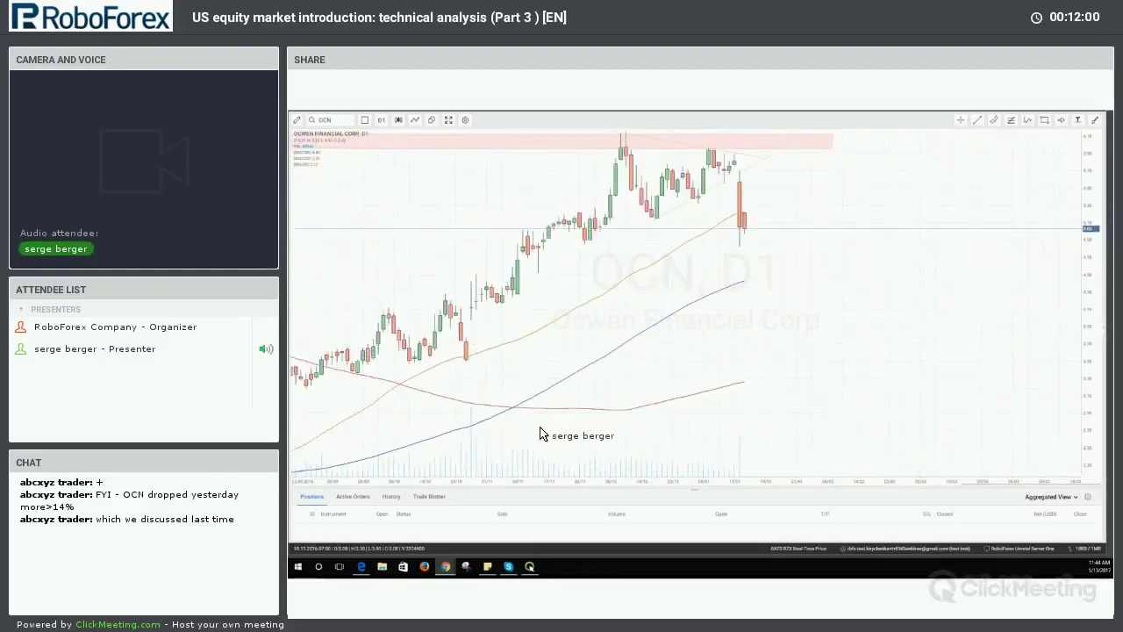
scroll(544, 430, "down", 5)
scroll(541, 430, "up", 6)
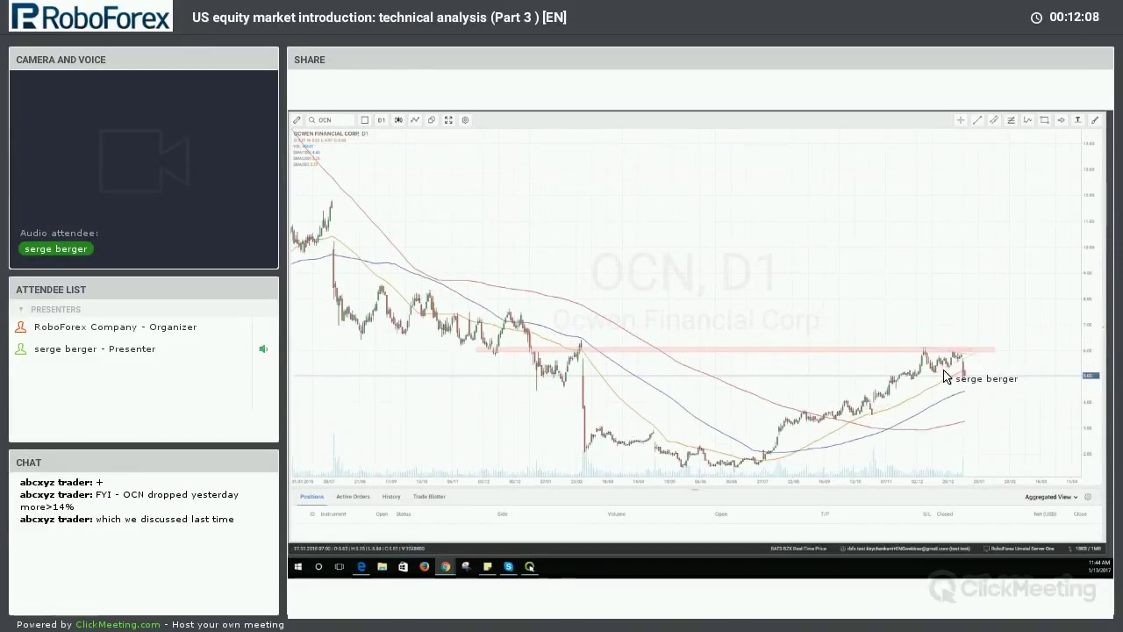
scroll(946, 377, "up", 3)
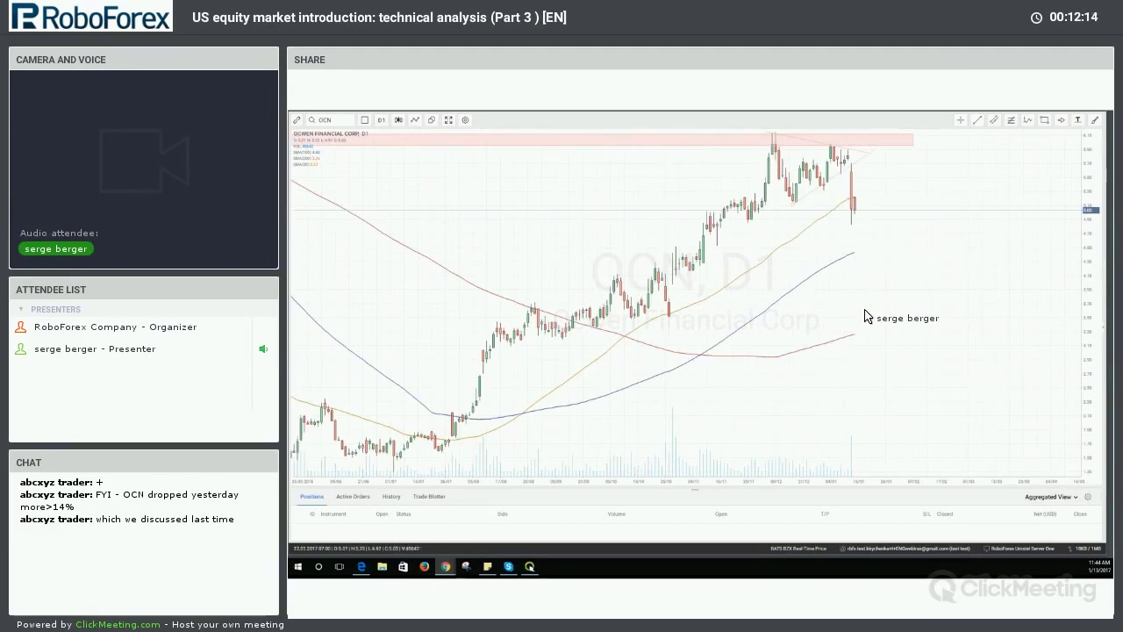
scroll(864, 316, "down", 3)
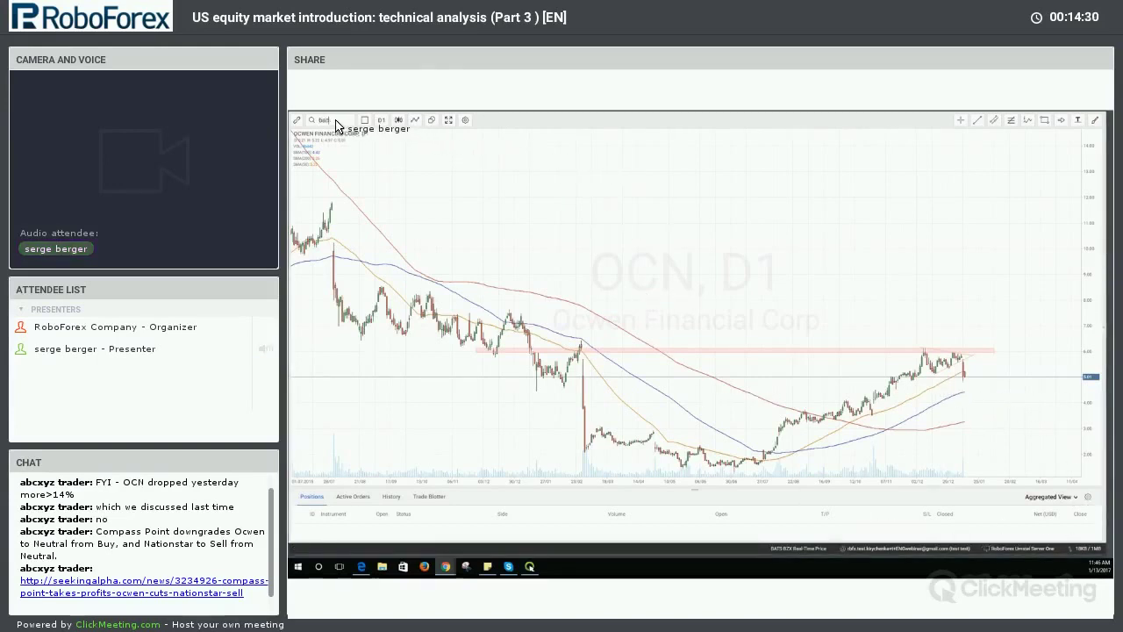
Load Bank of America, then search 'wfc' and load Wells Fargo & Company instead.
left_click(341, 143)
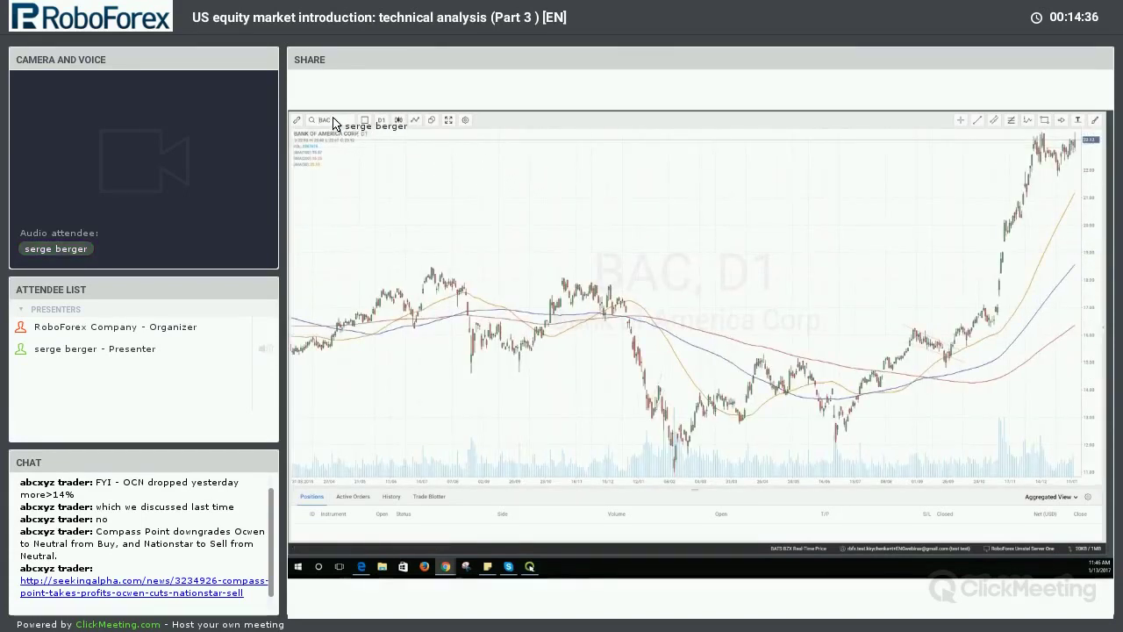
left_click(334, 120)
type("wfc")
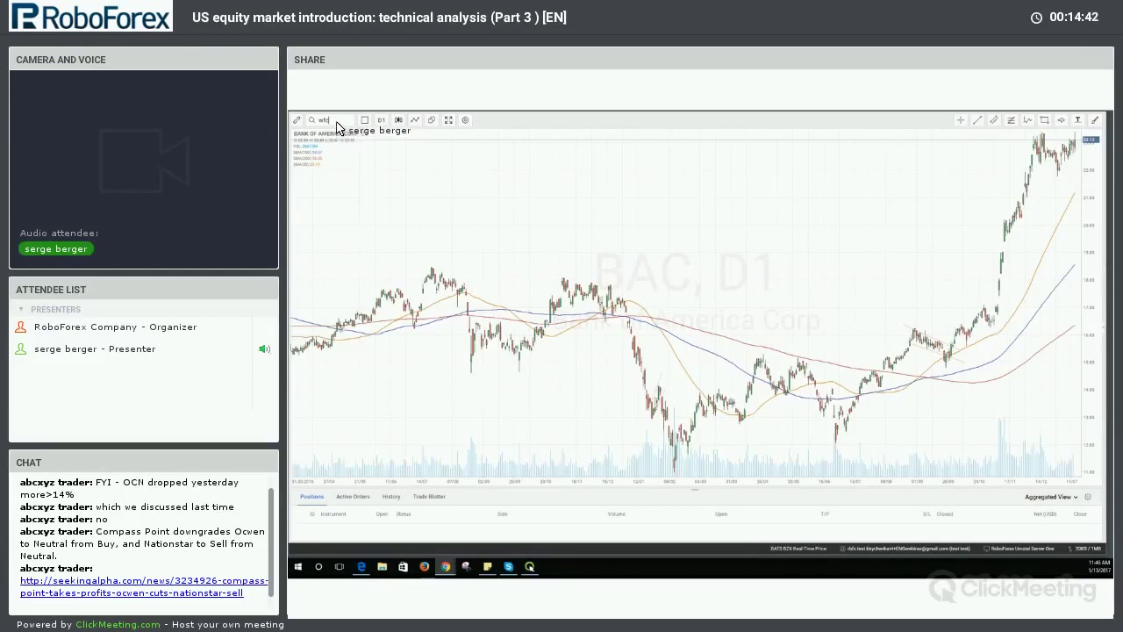
key("BackSpace")
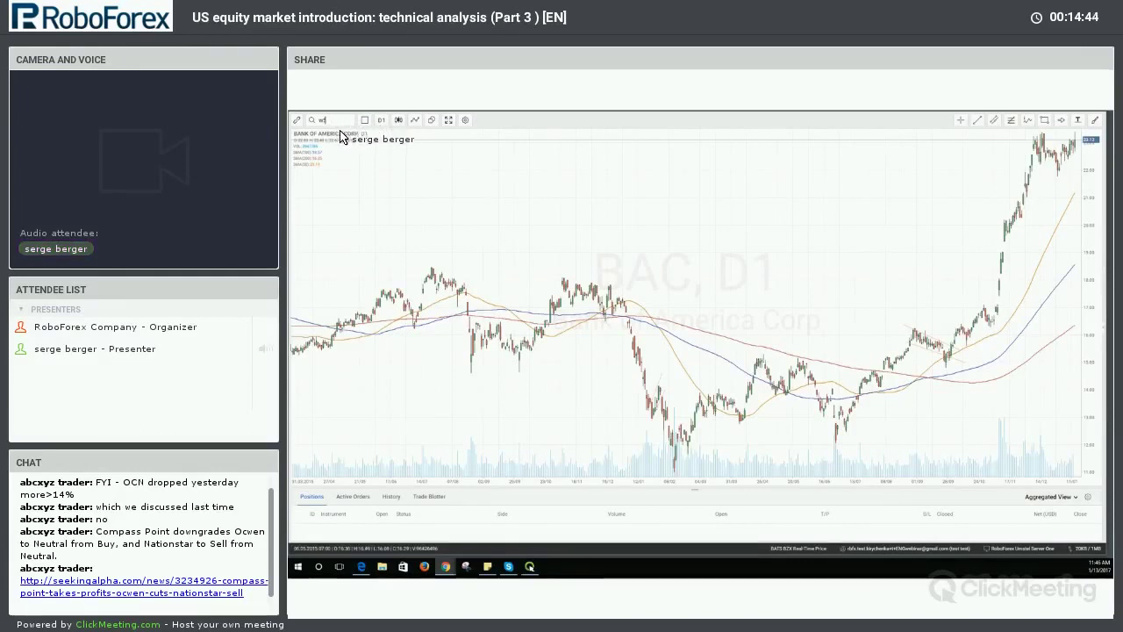
type("c")
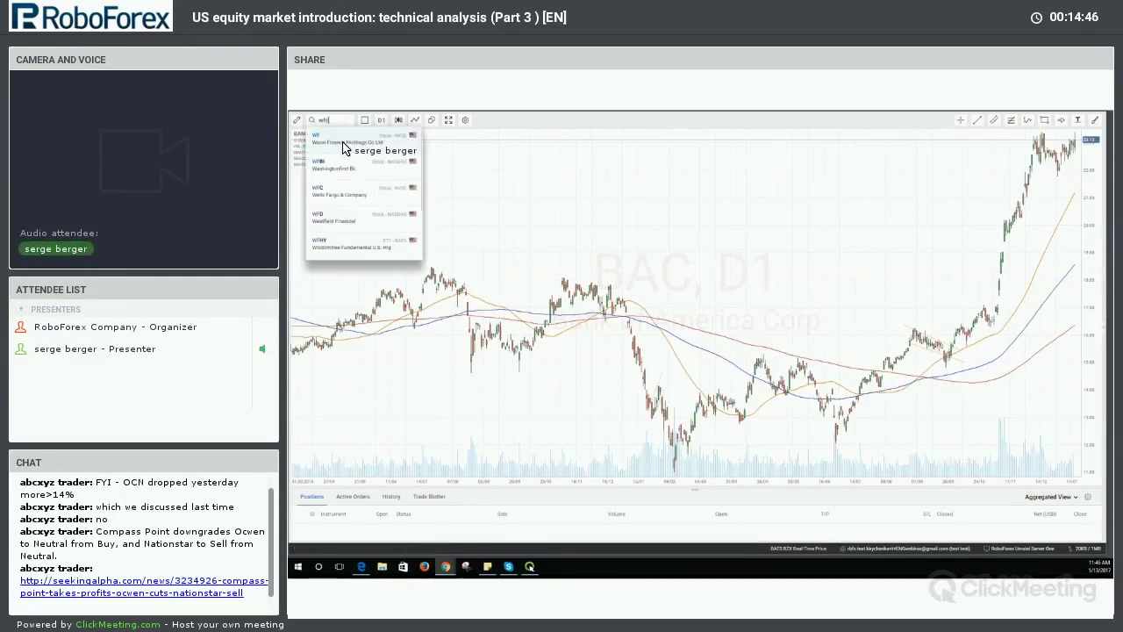
left_click(344, 148)
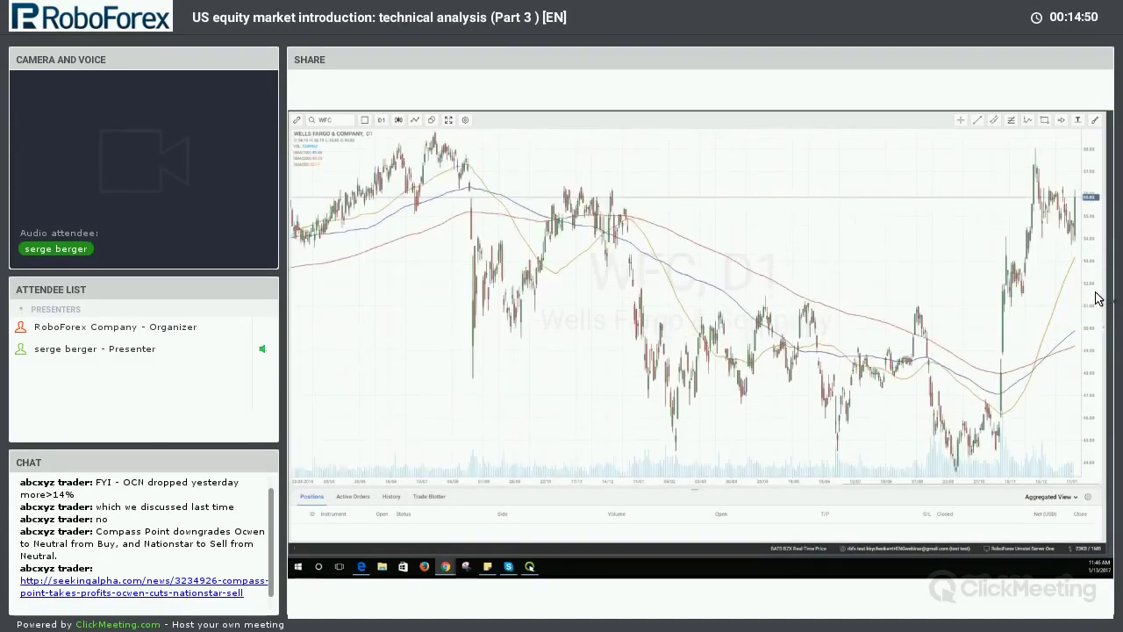
Zoom the WFC daily chart in and out and leave empty room right of the latest bars.
scroll(1095, 329, "down", 3)
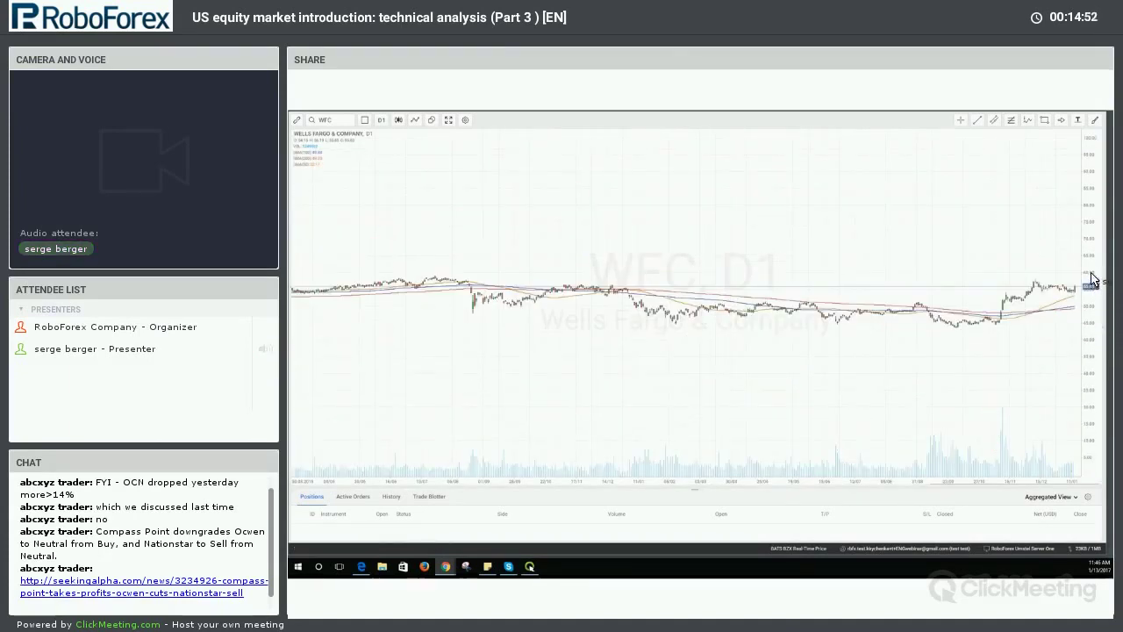
scroll(995, 361, "up", 5)
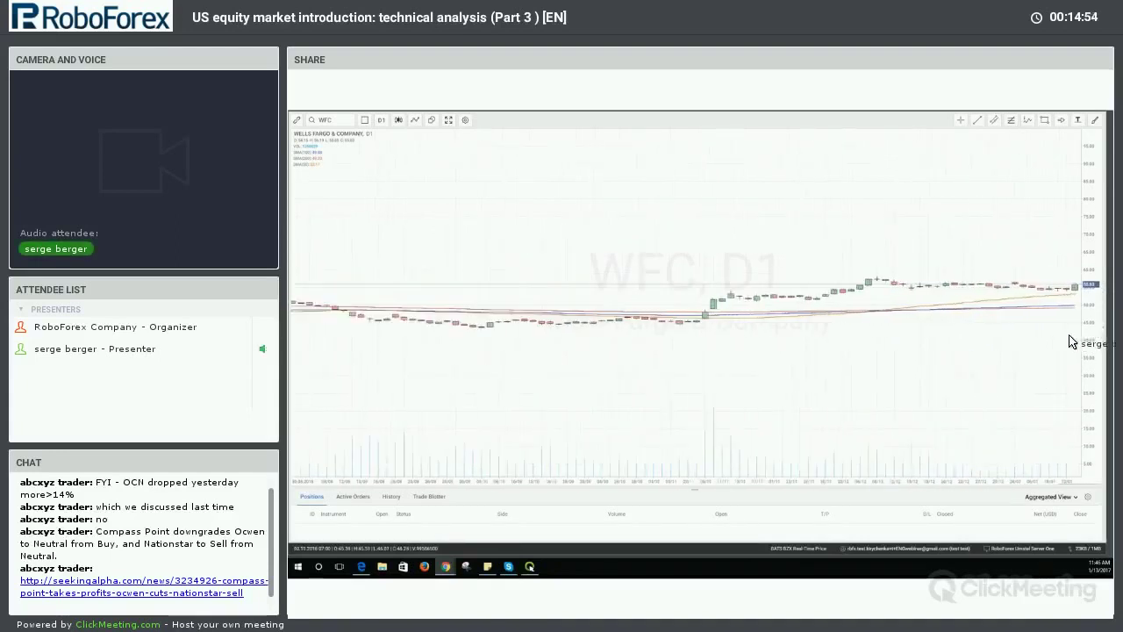
scroll(1080, 339, "down", 3)
scroll(1088, 303, "up", 3)
scroll(1088, 304, "down", 1)
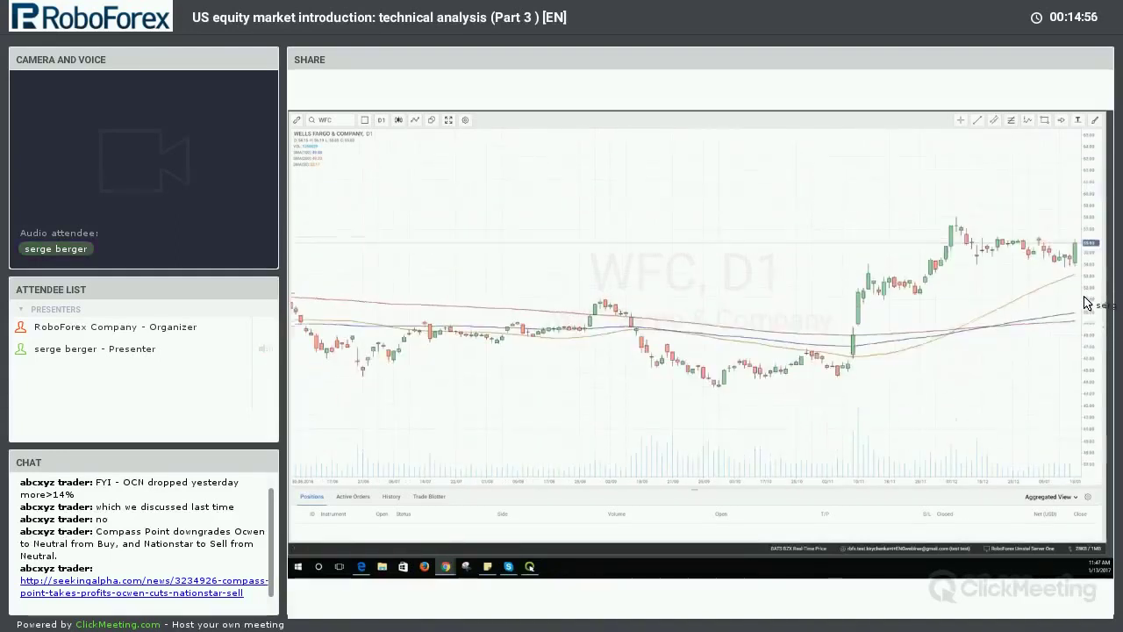
left_click_drag(964, 401, 918, 394)
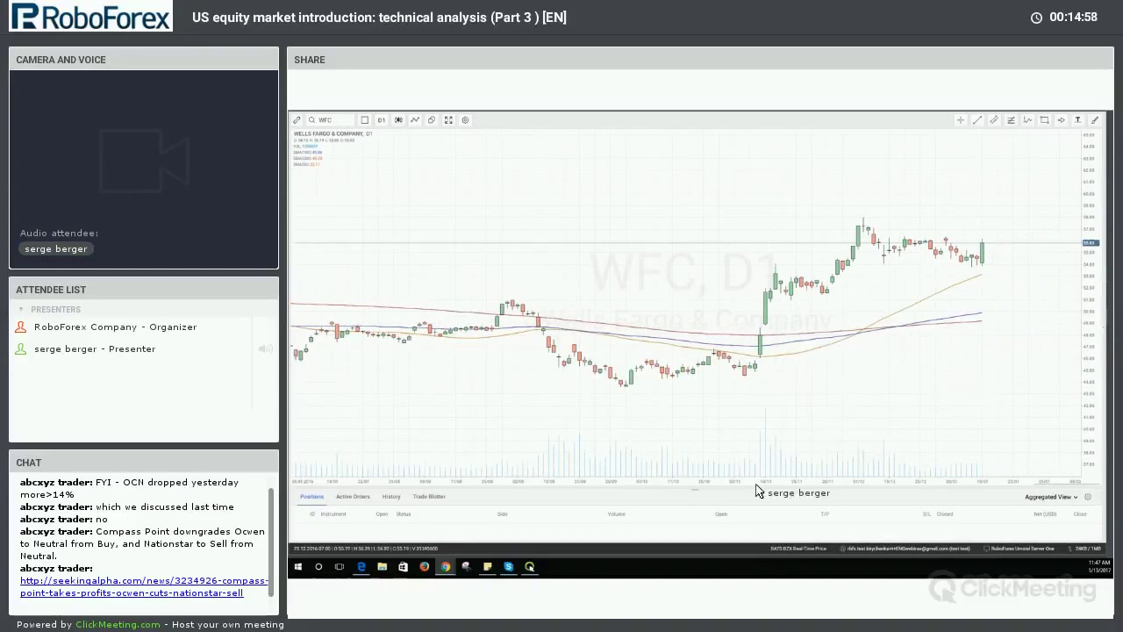
Adjust the zoom and stretch the price scale to enlarge the WFC candles.
scroll(691, 446, "down", 3)
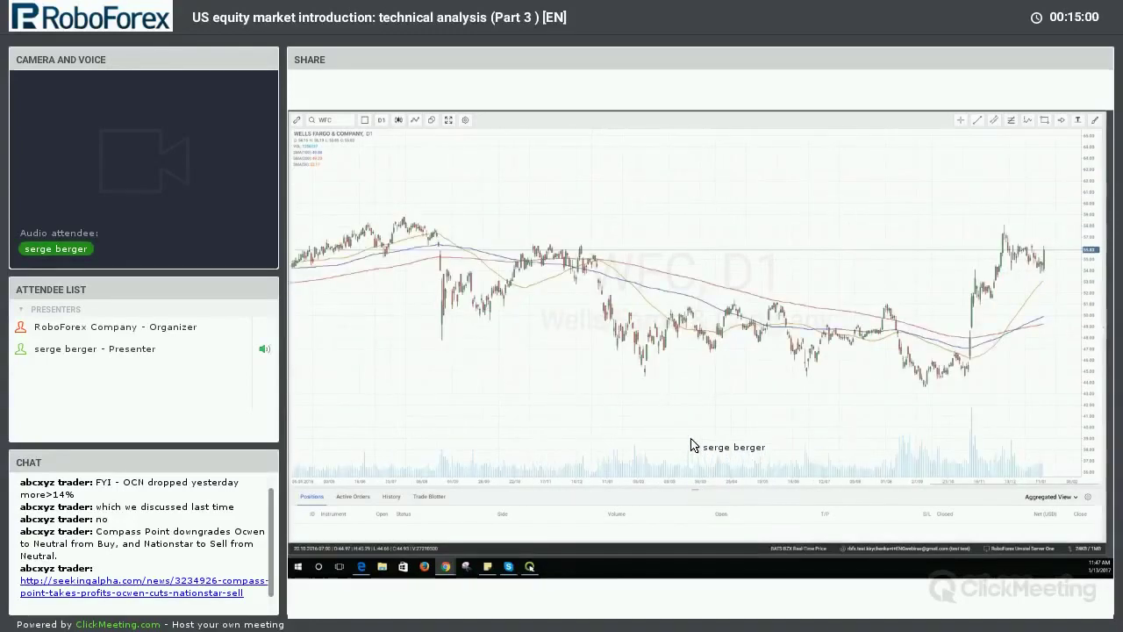
scroll(706, 440, "up", 1)
scroll(766, 431, "down", 2)
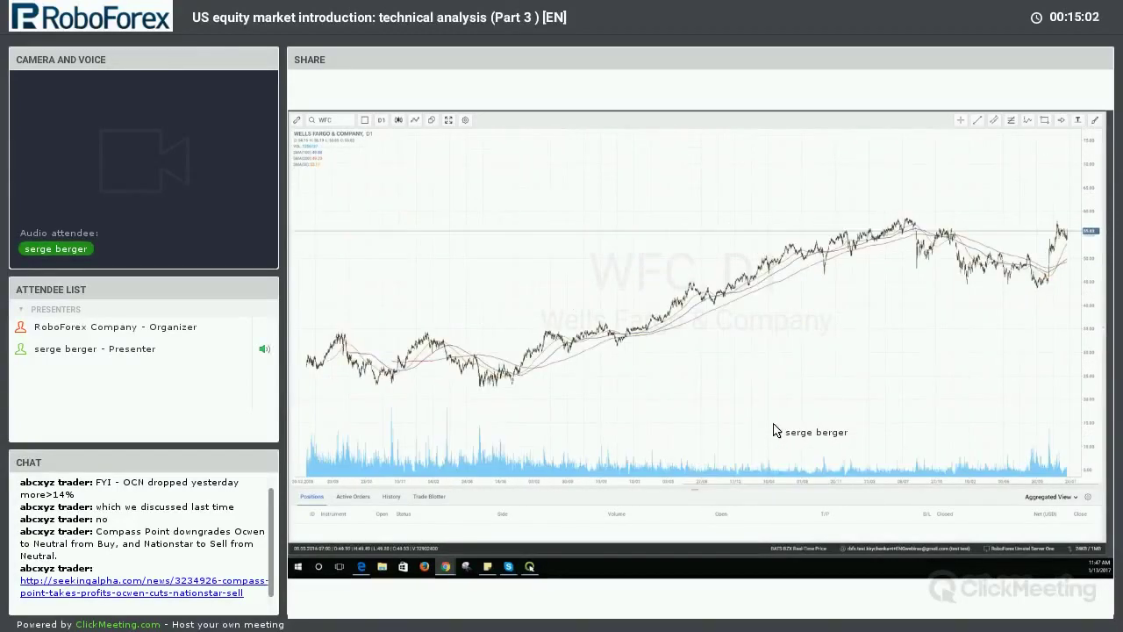
scroll(769, 430, "up", 3)
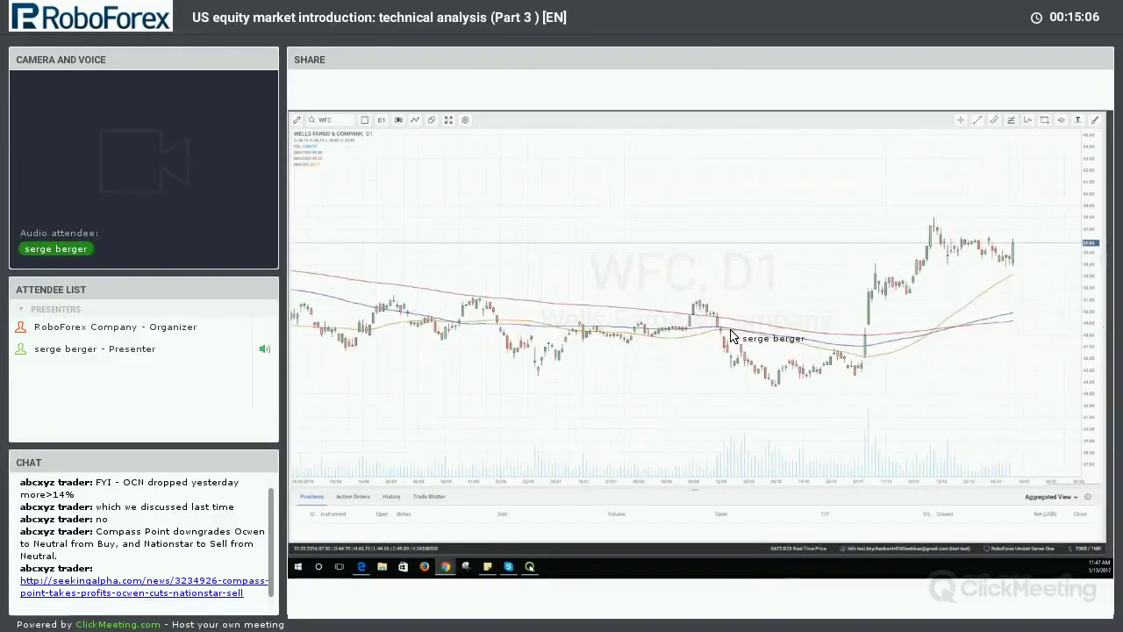
scroll(729, 336, "down", 2)
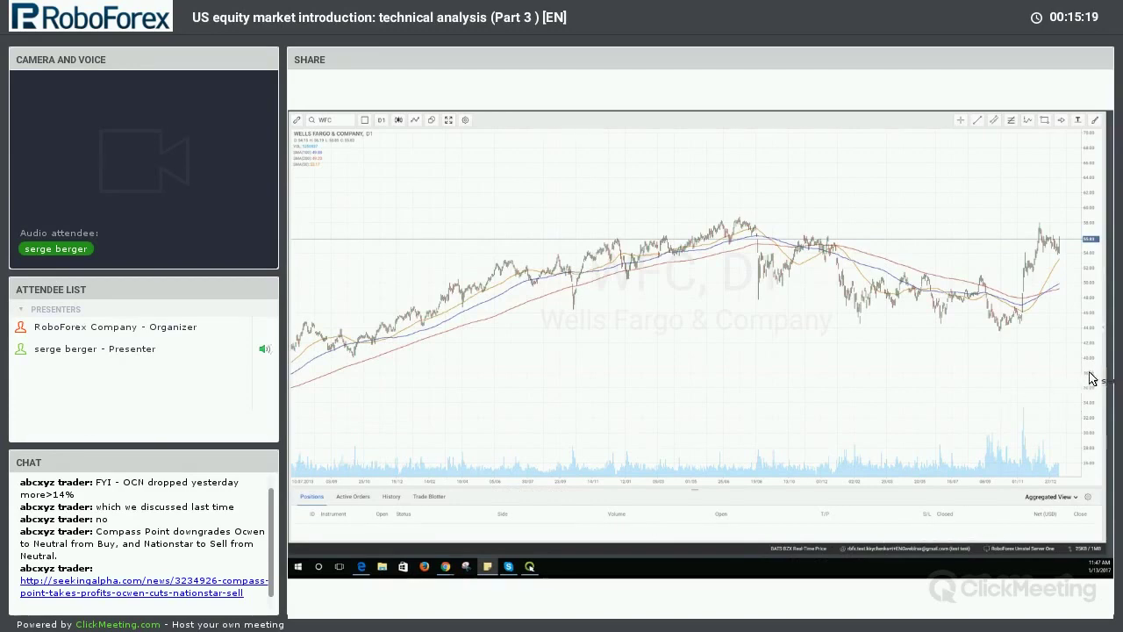
left_click_drag(1094, 370, 839, 436)
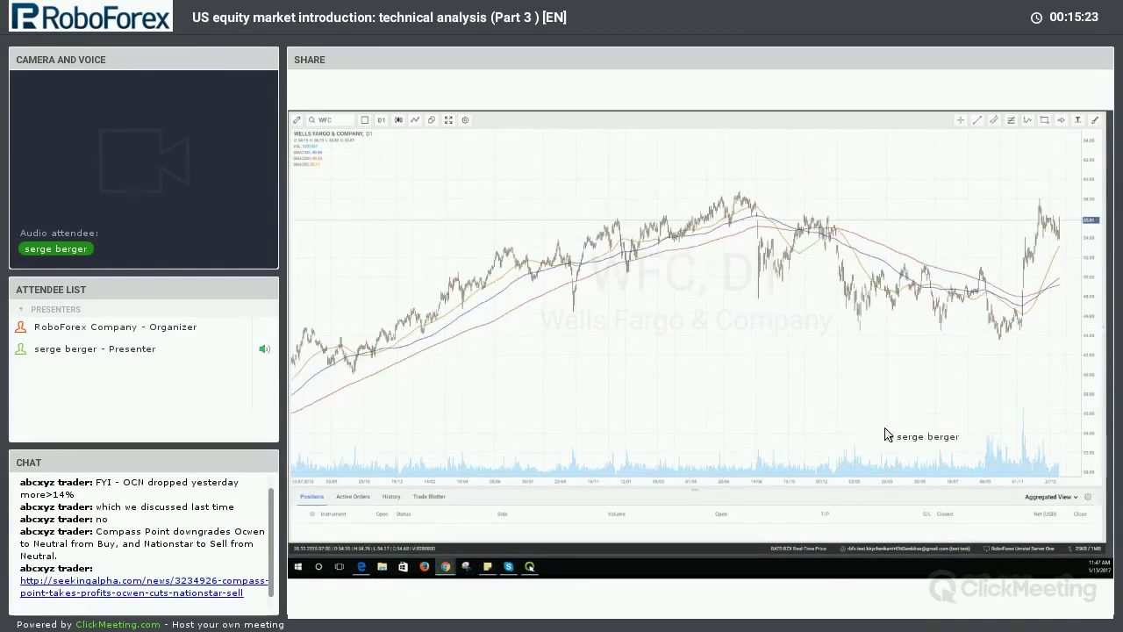
scroll(904, 432, "down", 2)
scroll(935, 427, "up", 4)
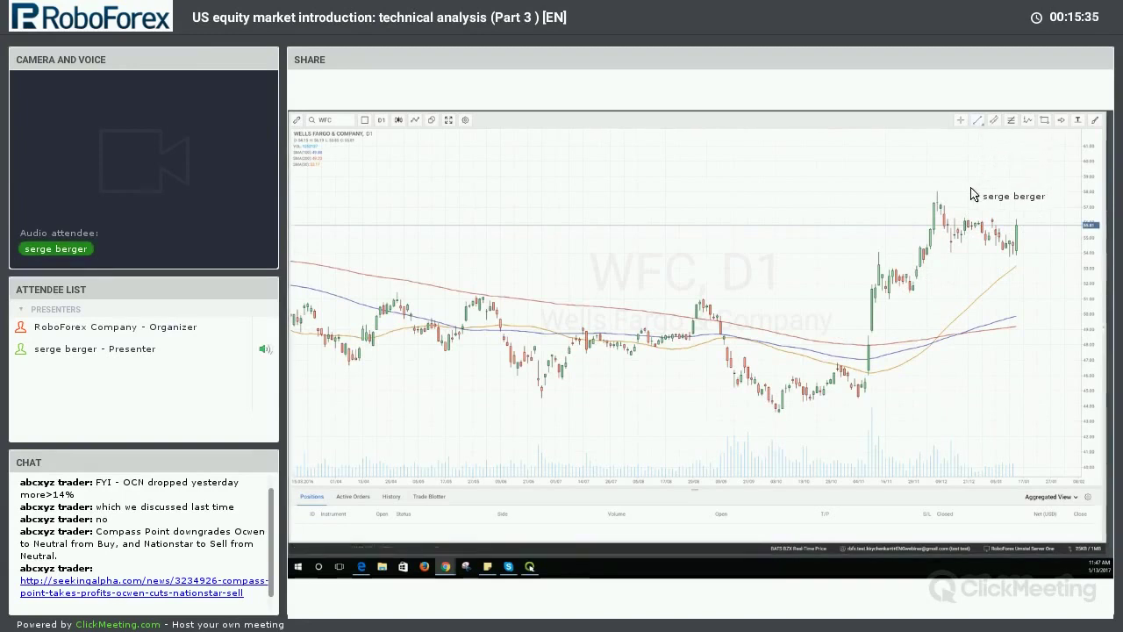
Finish the first trend line and draw a falling trend line beneath the latest WFC bars.
left_click(1028, 232)
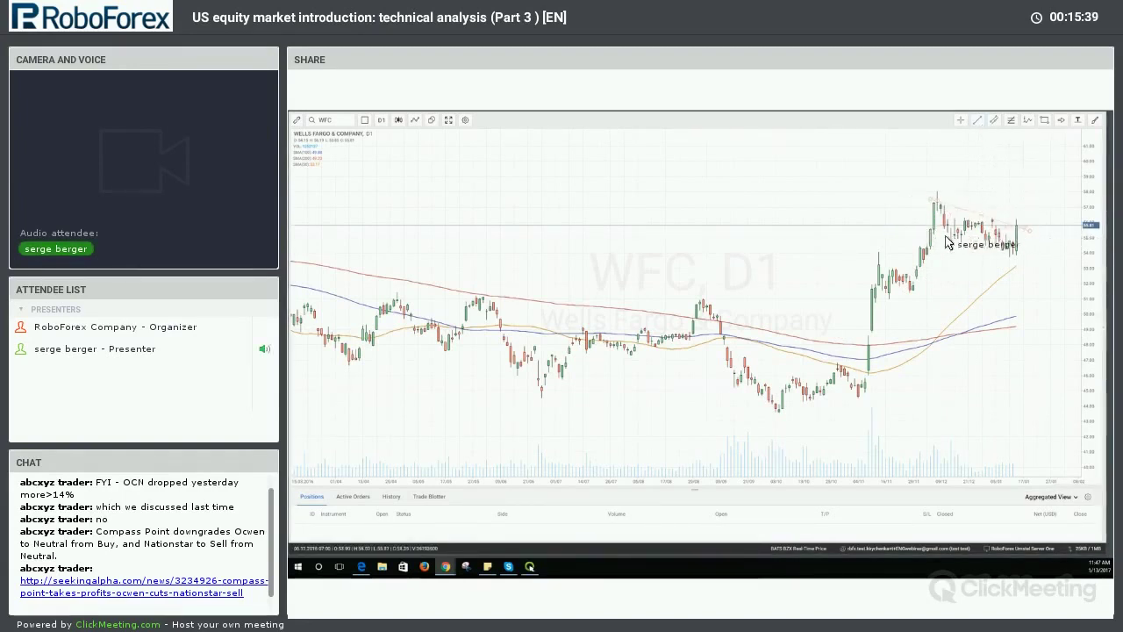
left_click(978, 120)
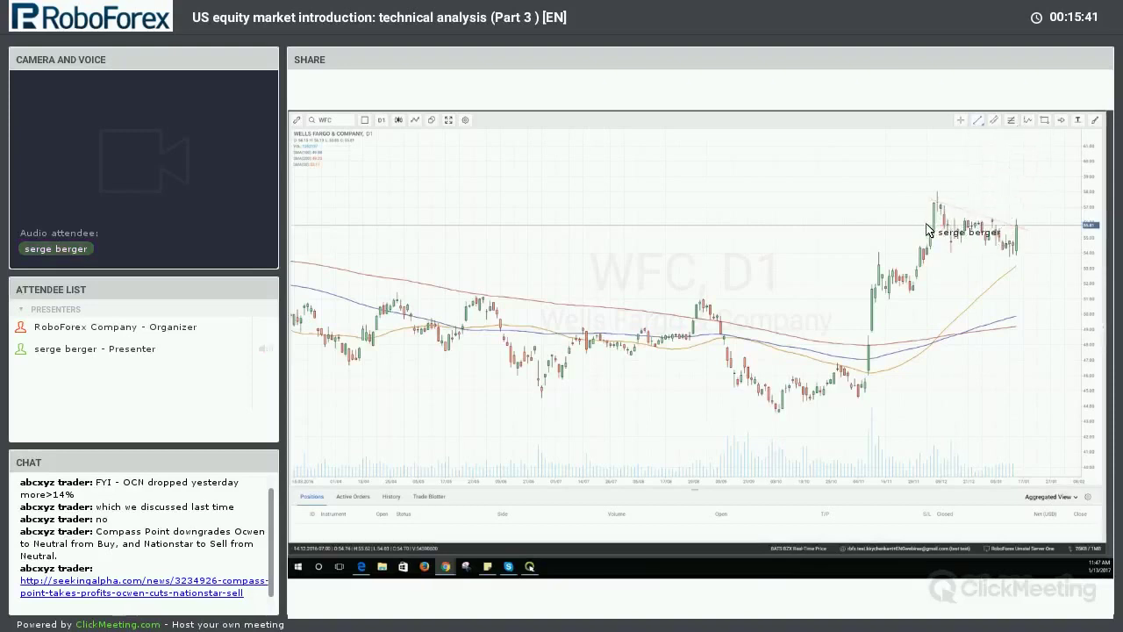
left_click_drag(929, 230, 1021, 258)
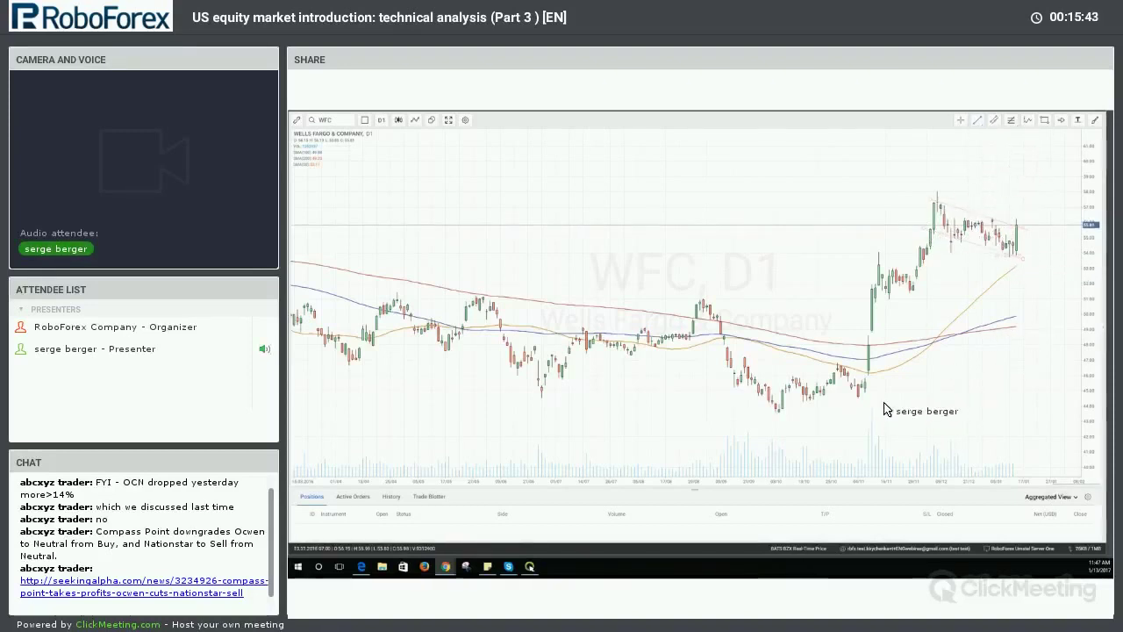
Zoom out and pan the WFC daily chart back to early 2015.
scroll(896, 411, "down", 3)
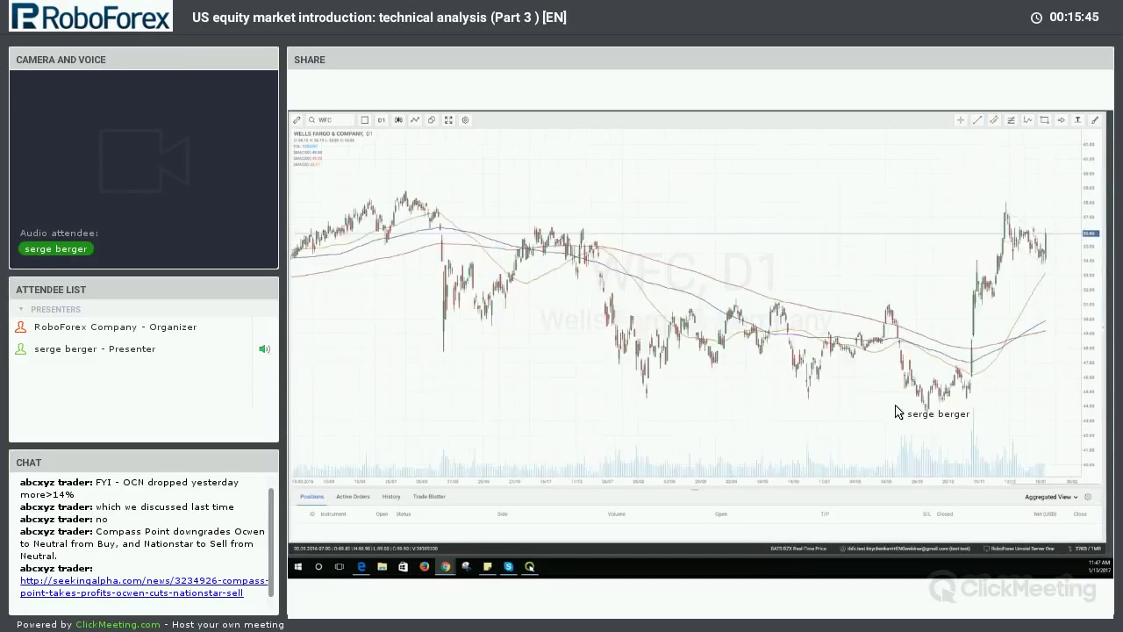
scroll(897, 410, "down", 3)
scroll(895, 411, "up", 3)
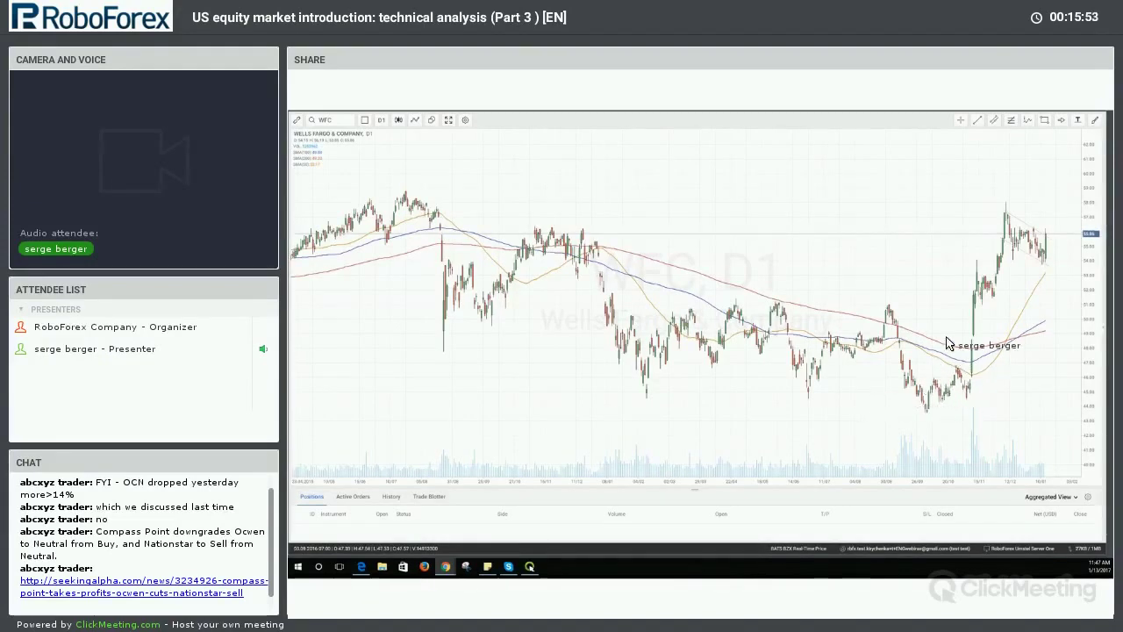
left_click_drag(908, 293, 885, 297)
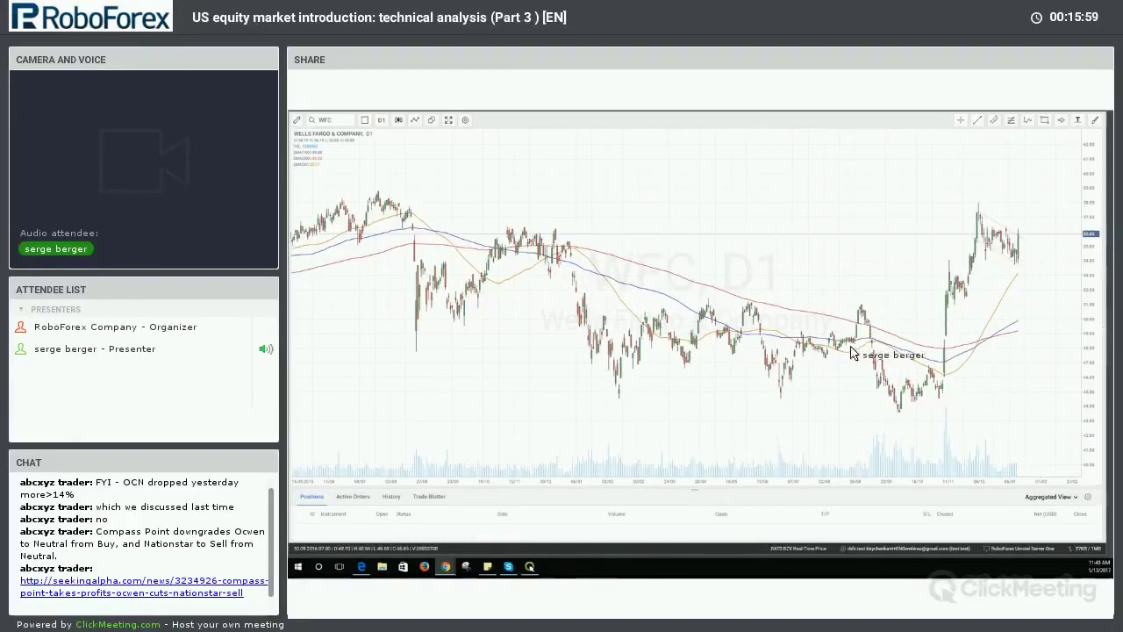
scroll(614, 368, "down", 3)
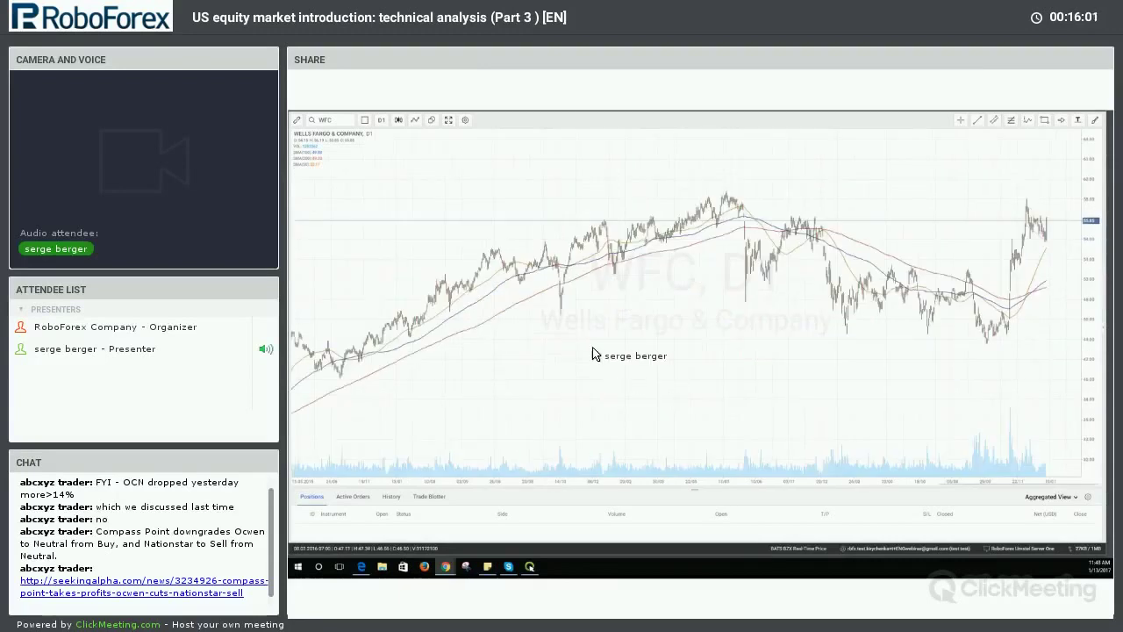
Set WFC to 1-week bars and zoom the weekly chart to span 2013 to early 2017.
left_click(382, 121)
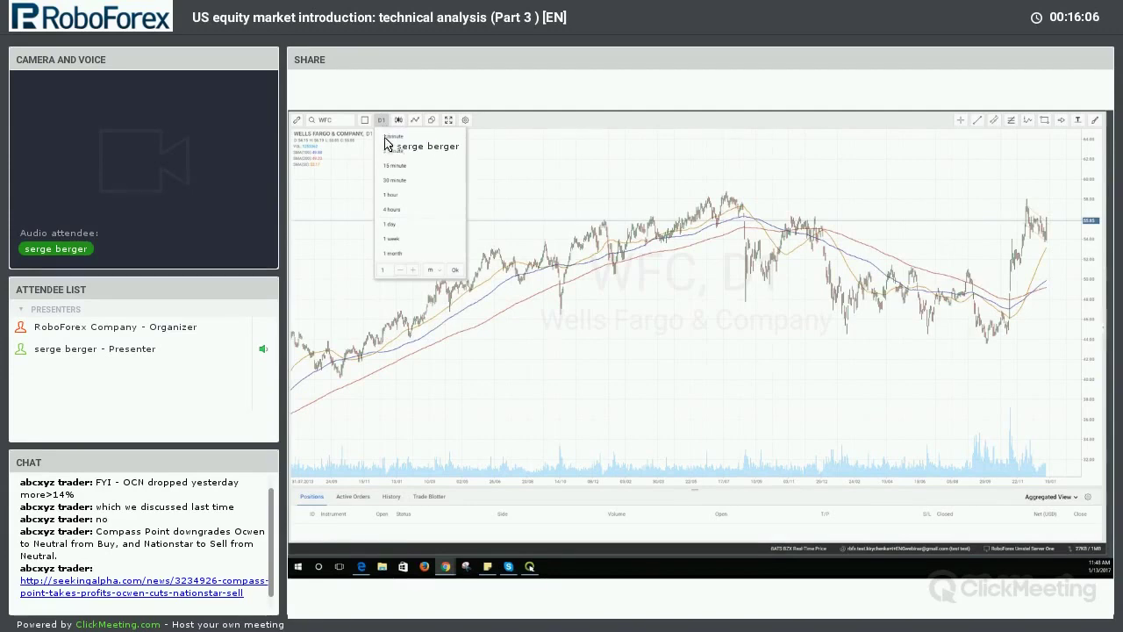
left_click(395, 239)
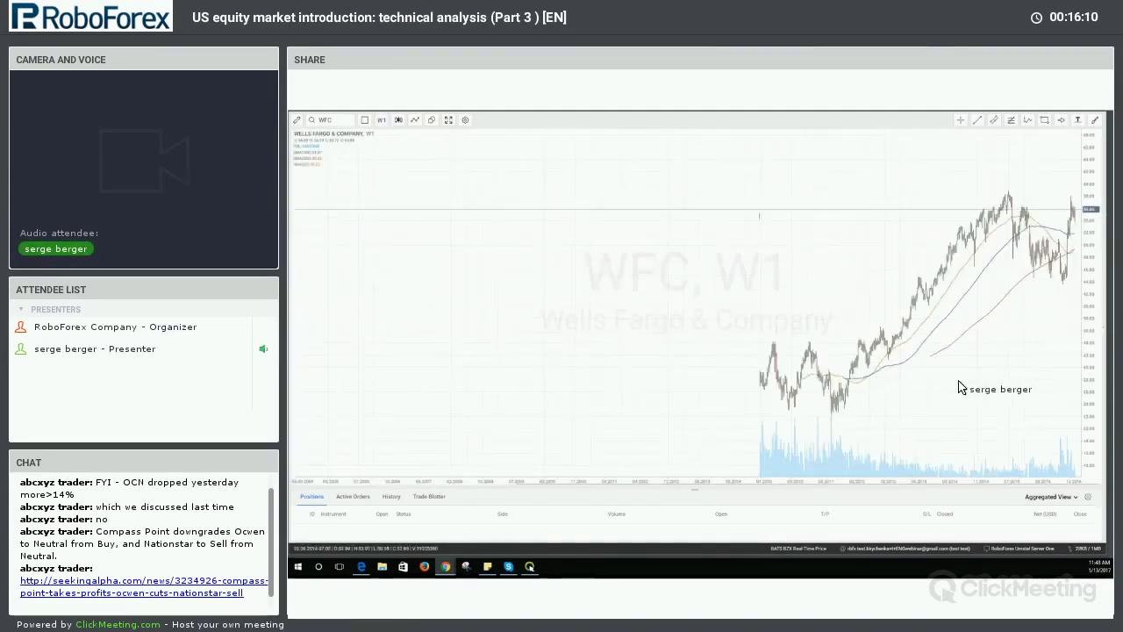
scroll(948, 387, "up", 5)
scroll(907, 371, "up", 2)
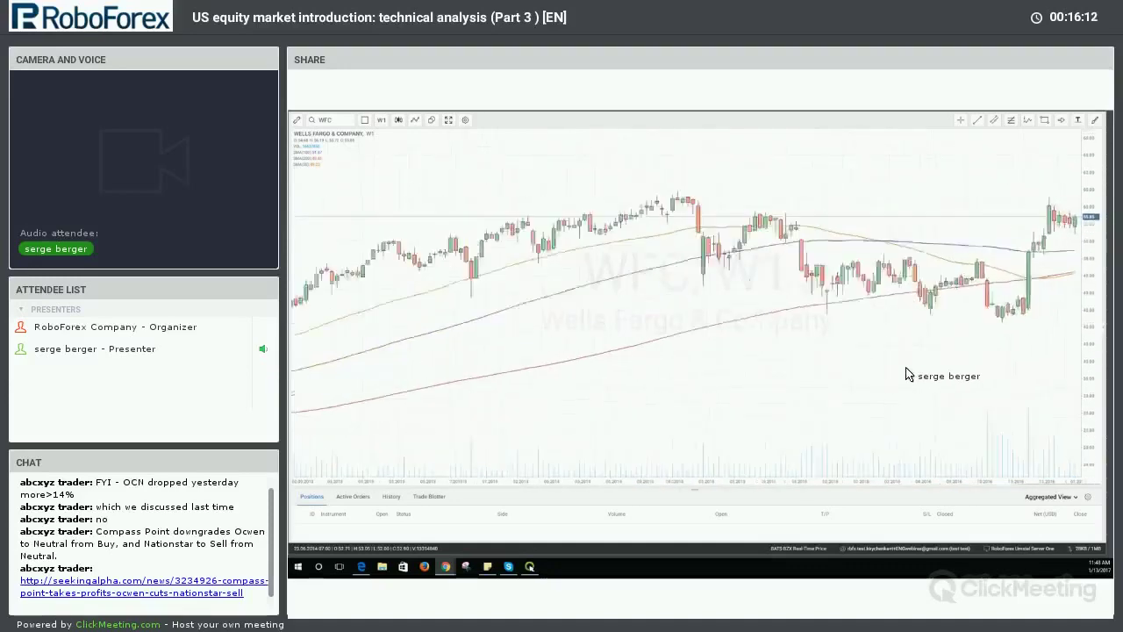
scroll(919, 377, "up", 2)
scroll(918, 377, "down", 3)
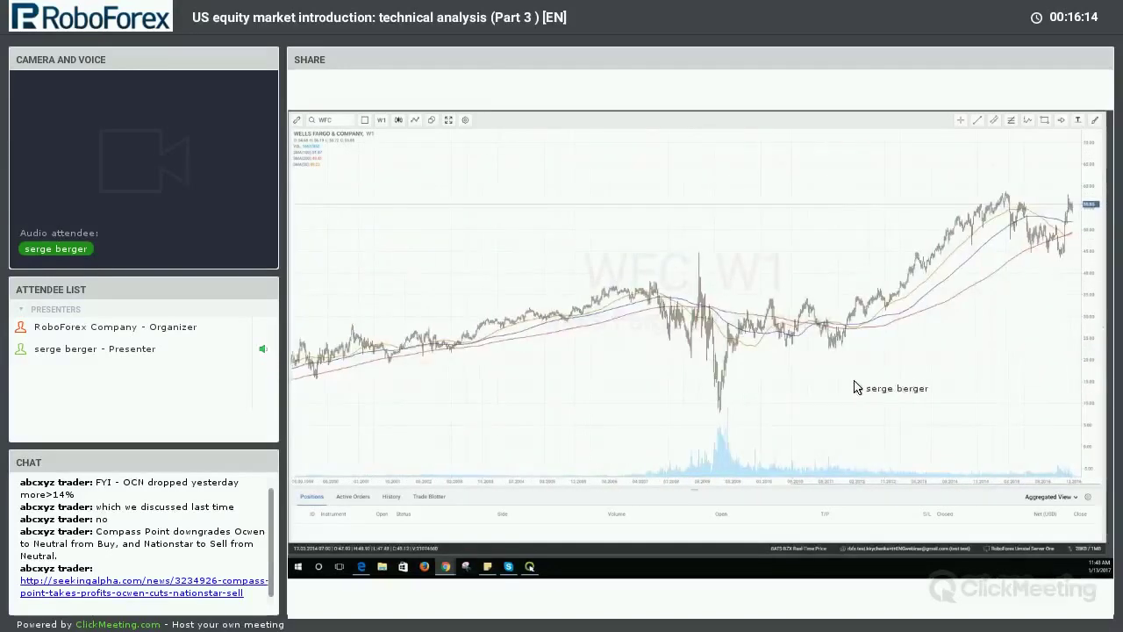
scroll(834, 390, "down", 2)
scroll(834, 390, "up", 3)
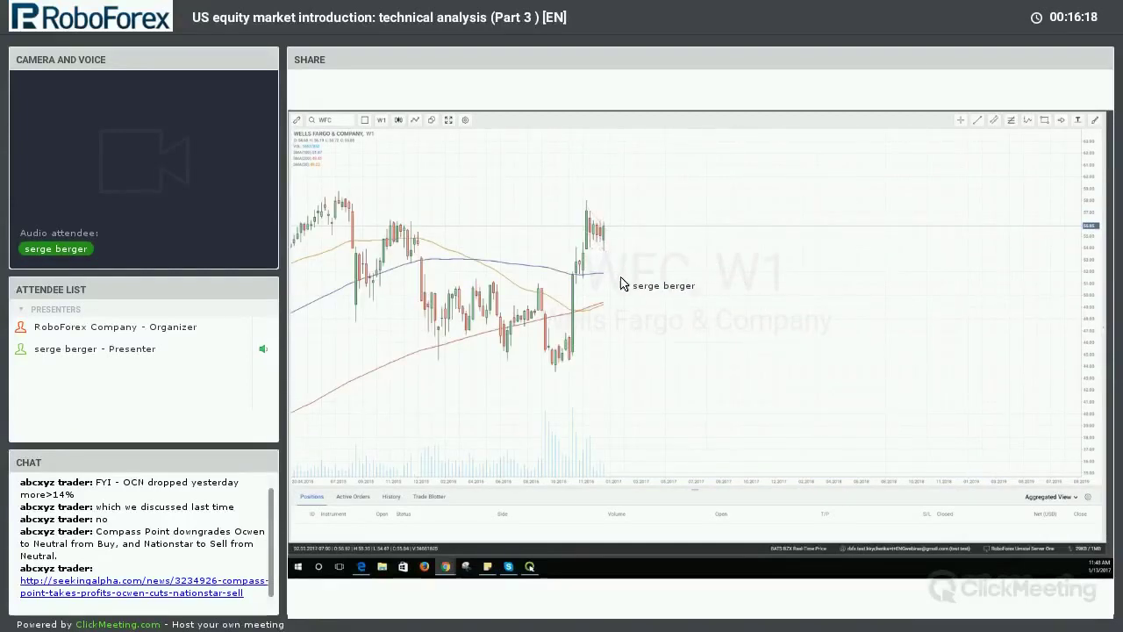
scroll(614, 314, "up", 2)
scroll(566, 352, "up", 2)
Pan the weekly WFC chart to the 2014–2016 bars, then return it to daily candles.
left_click_drag(566, 352, 893, 368)
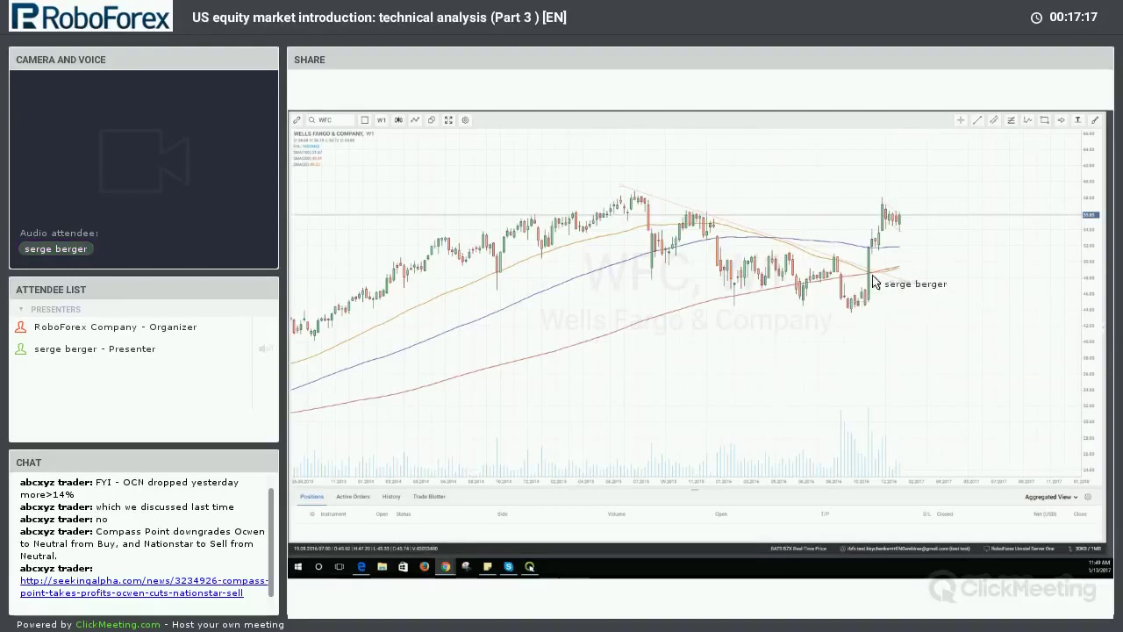
left_click_drag(883, 290, 858, 240)
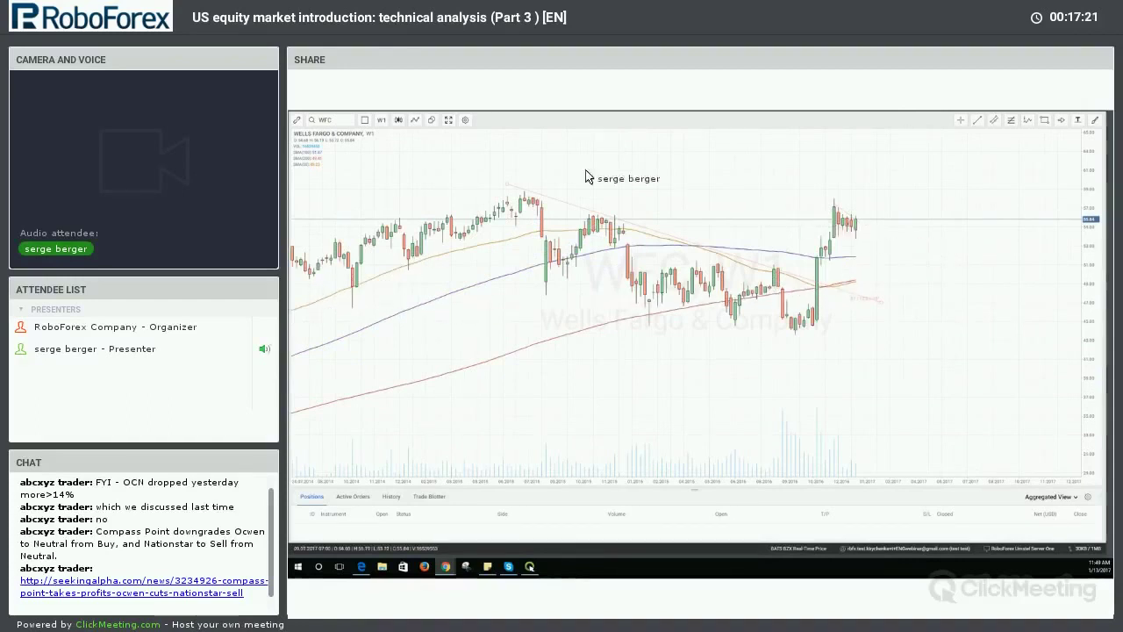
left_click(383, 120)
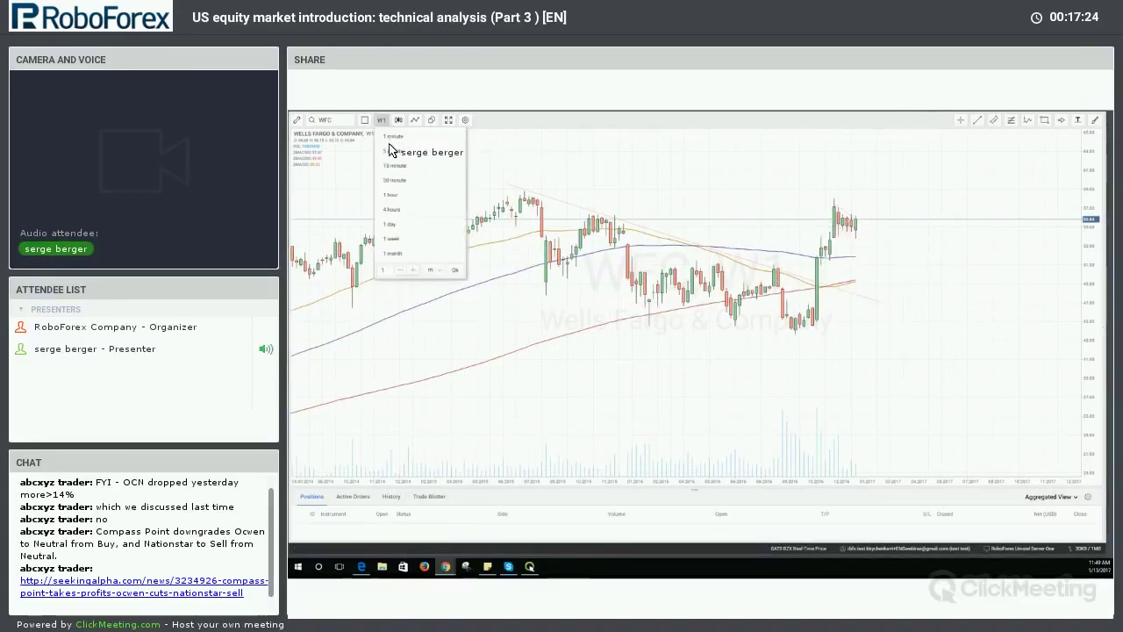
left_click(391, 224)
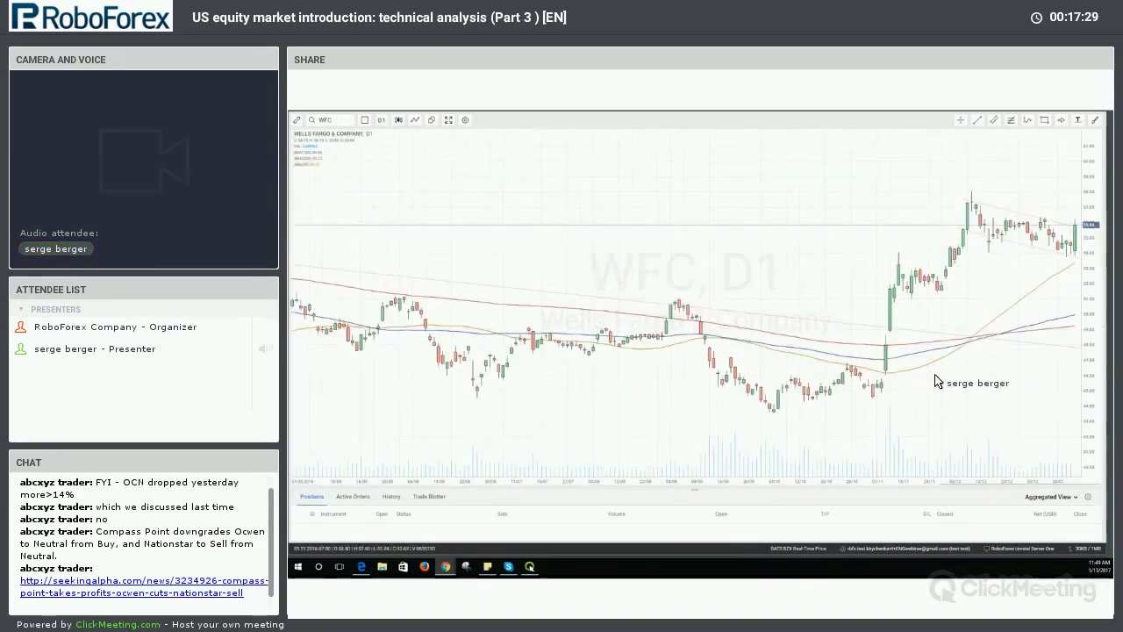
scroll(936, 380, "up", 2)
scroll(895, 351, "up", 1)
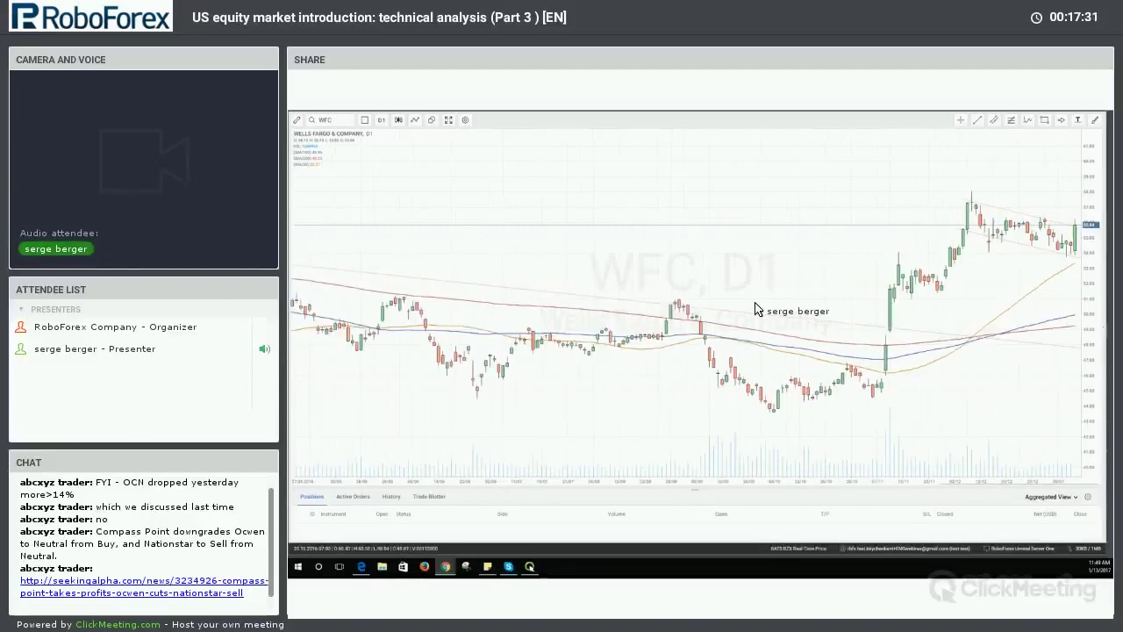
scroll(866, 258, "down", 2)
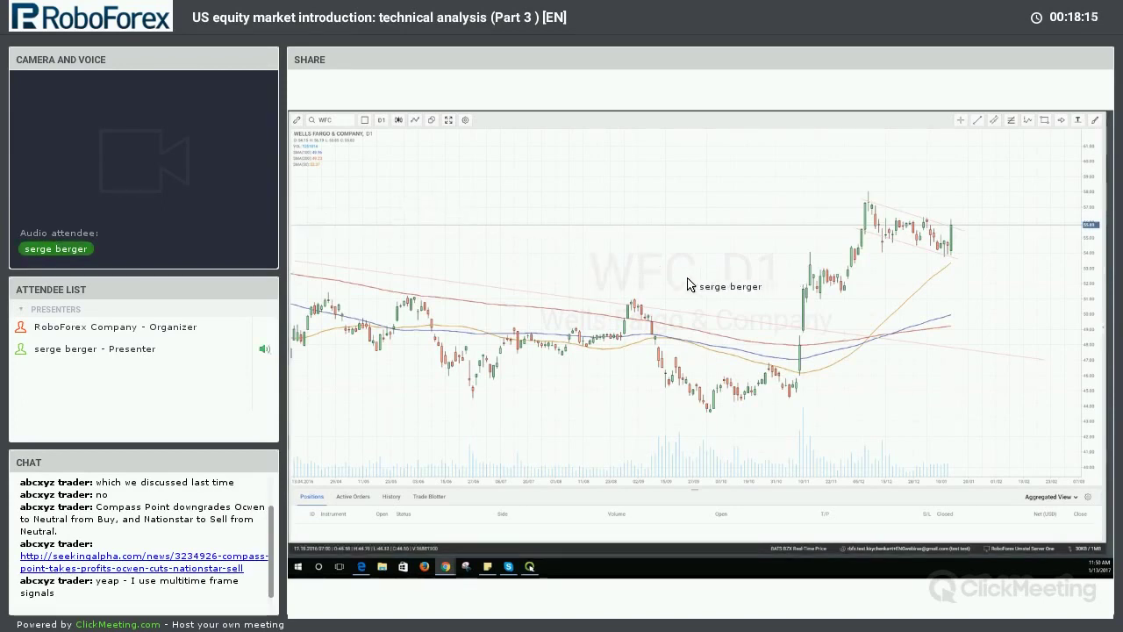
left_click_drag(692, 289, 662, 288)
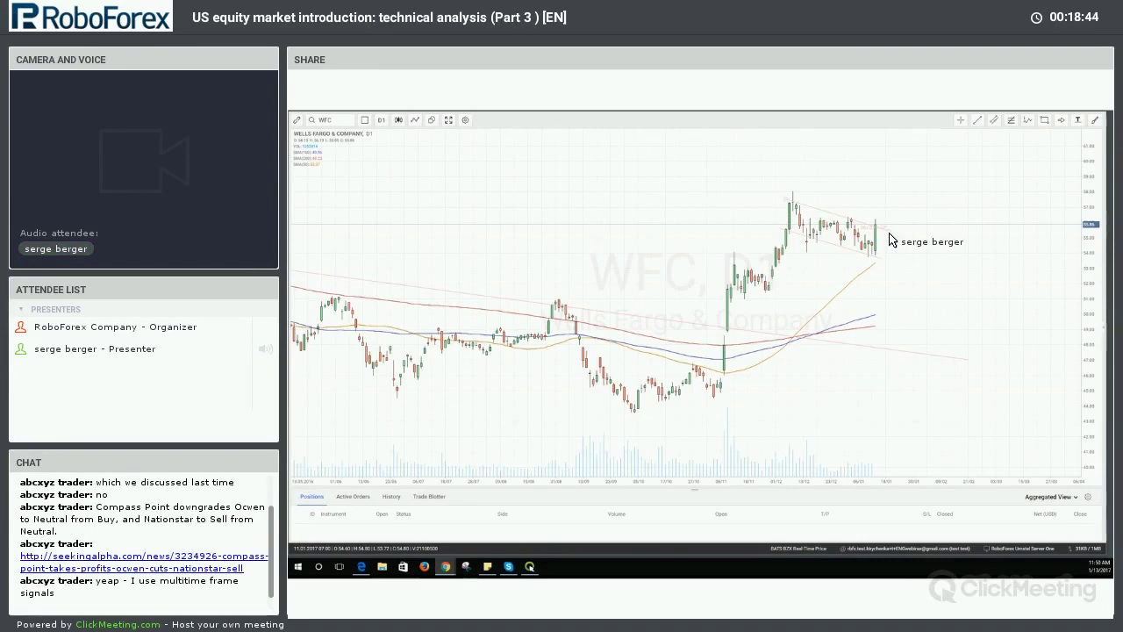
Zoom in and out on the Bank of America weekly chart to review its 2014–2017 surge to new highs.
scroll(848, 327, "down", 3)
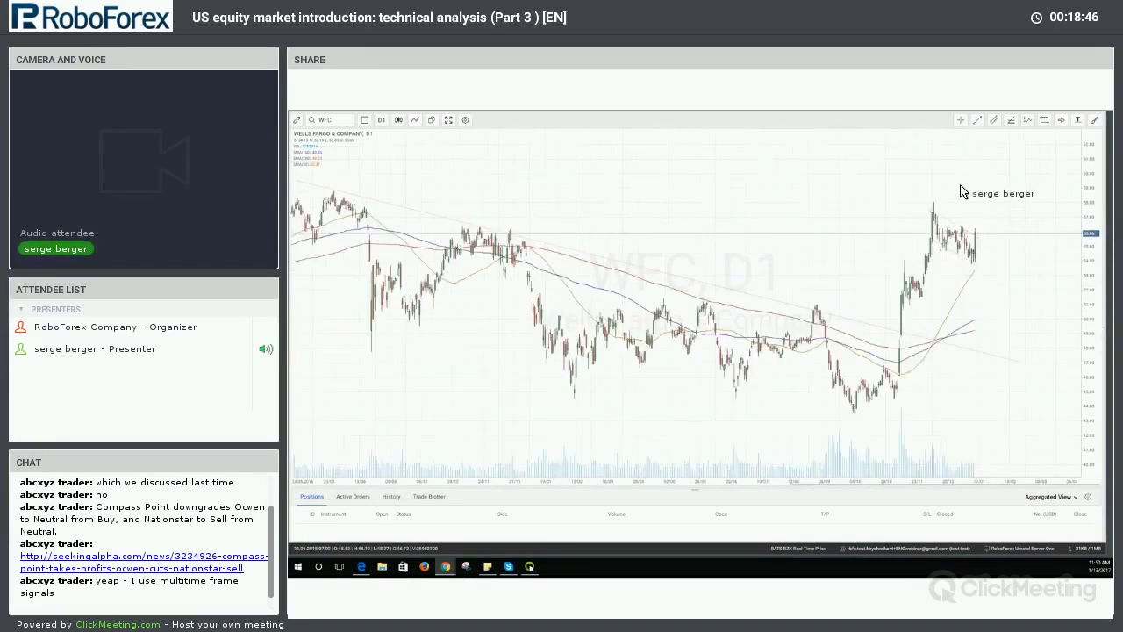
scroll(1011, 234, "down", 3)
scroll(1005, 284, "up", 3)
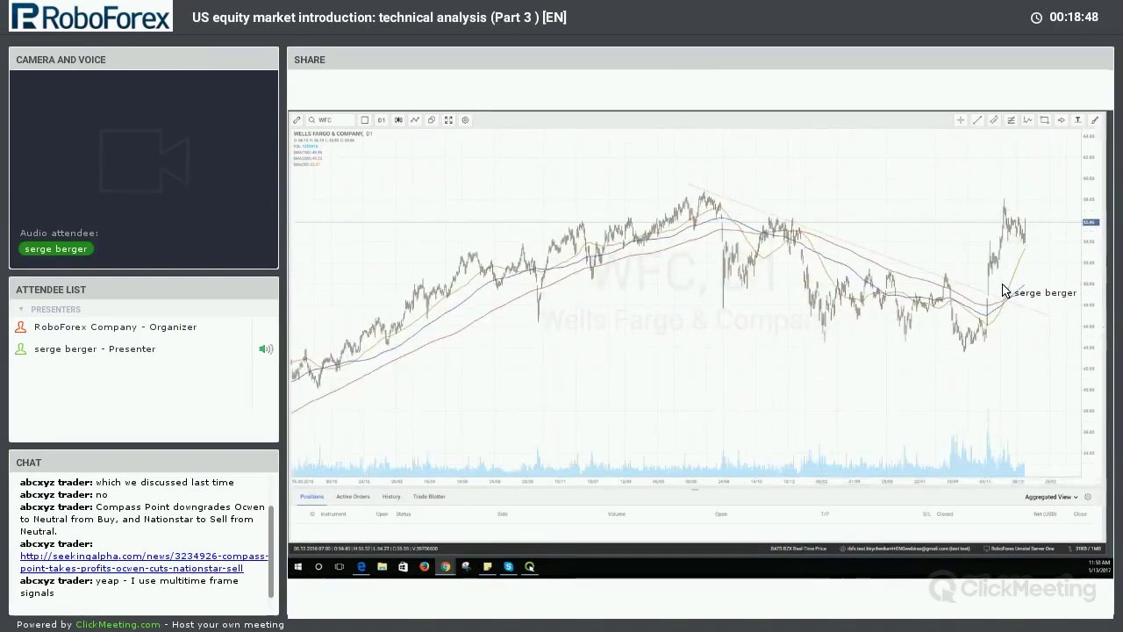
scroll(1006, 291, "up", 3)
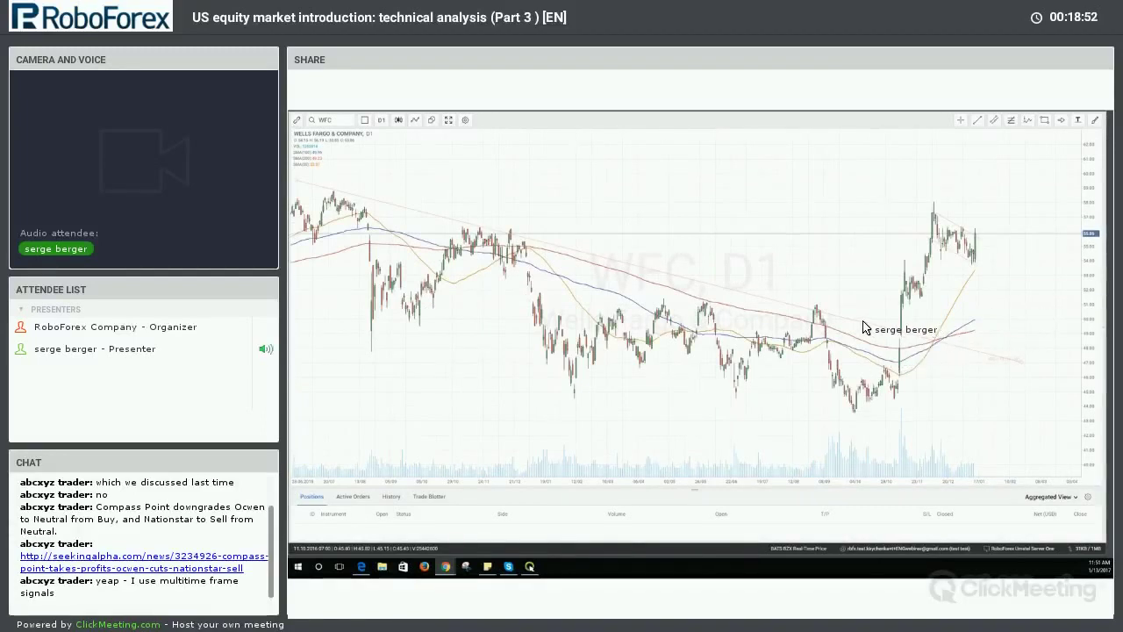
scroll(878, 327, "up", 3)
scroll(898, 351, "down", 5)
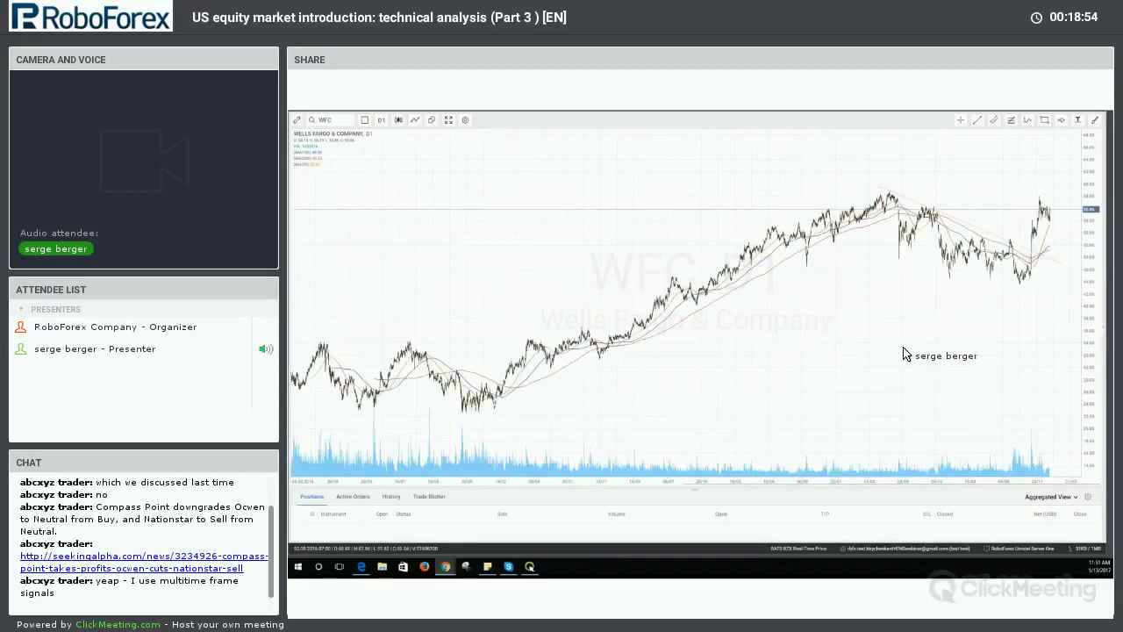
scroll(905, 353, "up", 3)
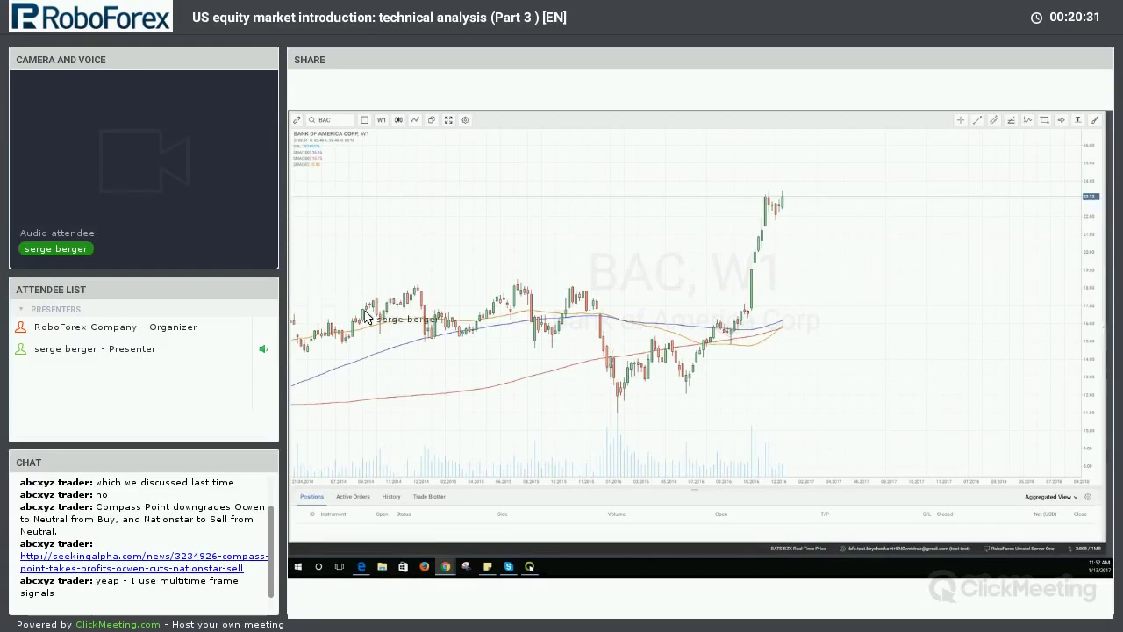
Put Bank of America on 1-day candles and zoom into mid-2016 through January 2017.
scroll(669, 375, "down", 5)
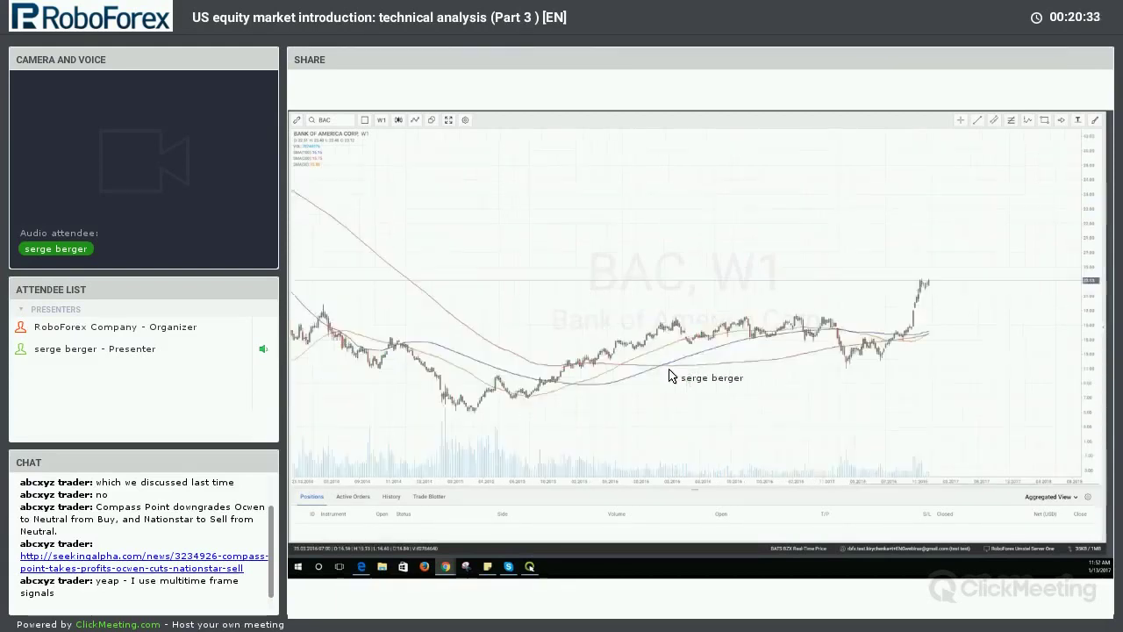
scroll(669, 375, "up", 5)
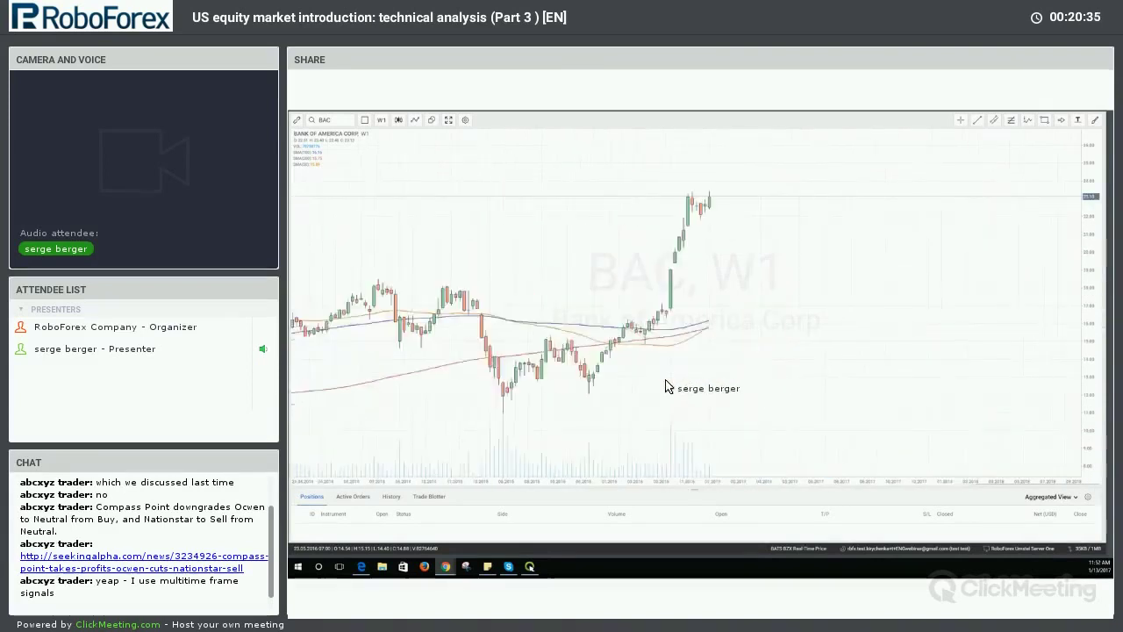
left_click(383, 122)
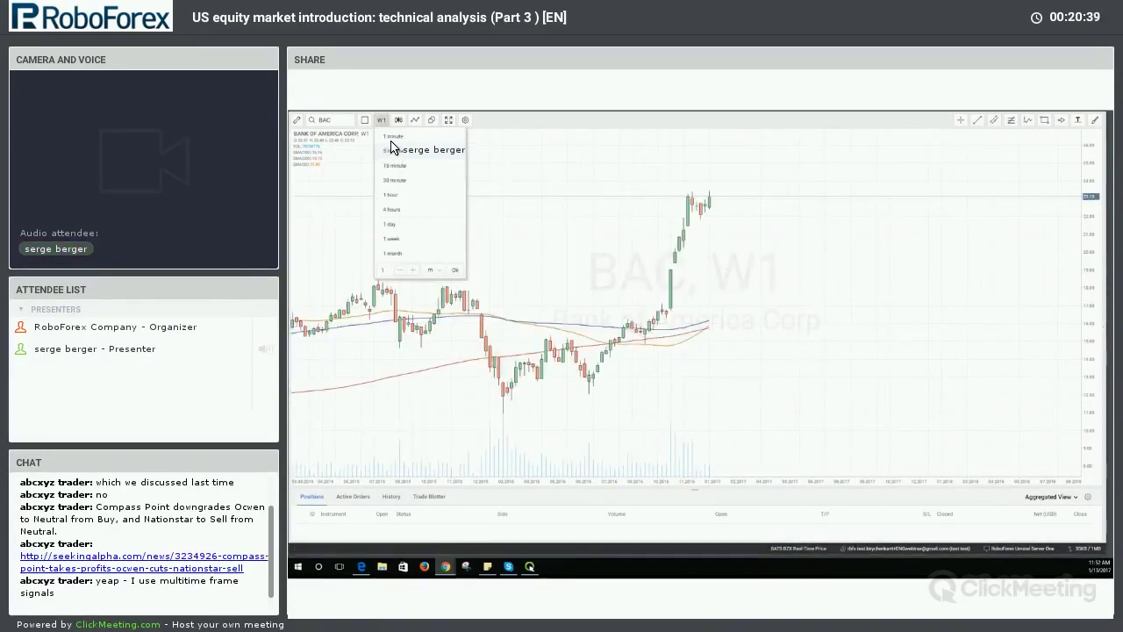
left_click(392, 224)
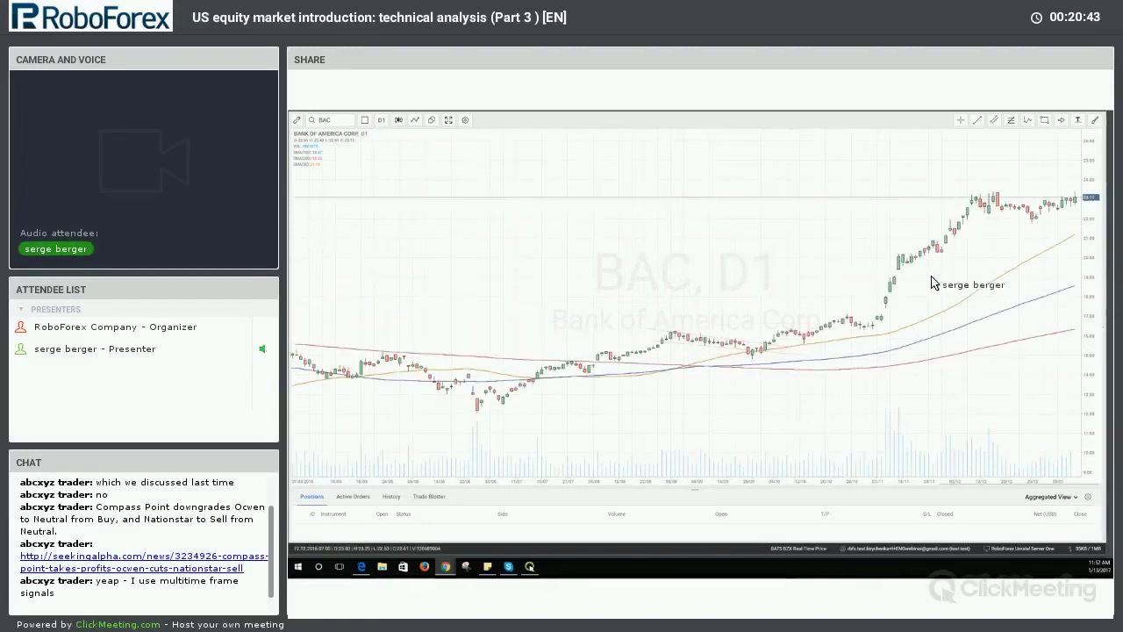
scroll(963, 286, "up", 2)
scroll(790, 316, "up", 3)
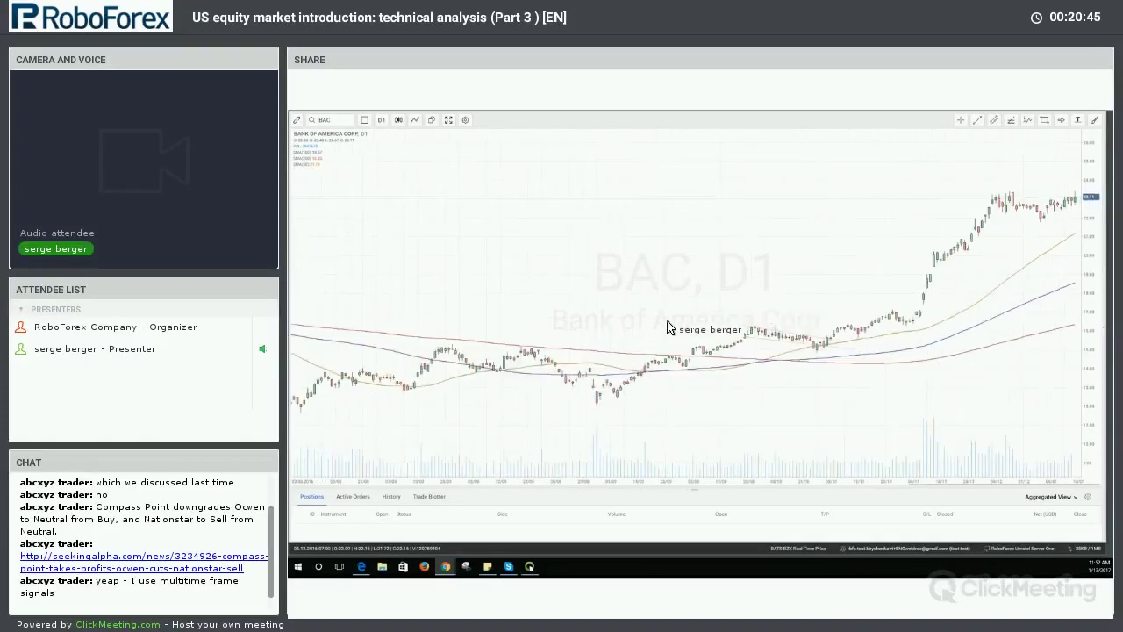
scroll(670, 318, "right", 5)
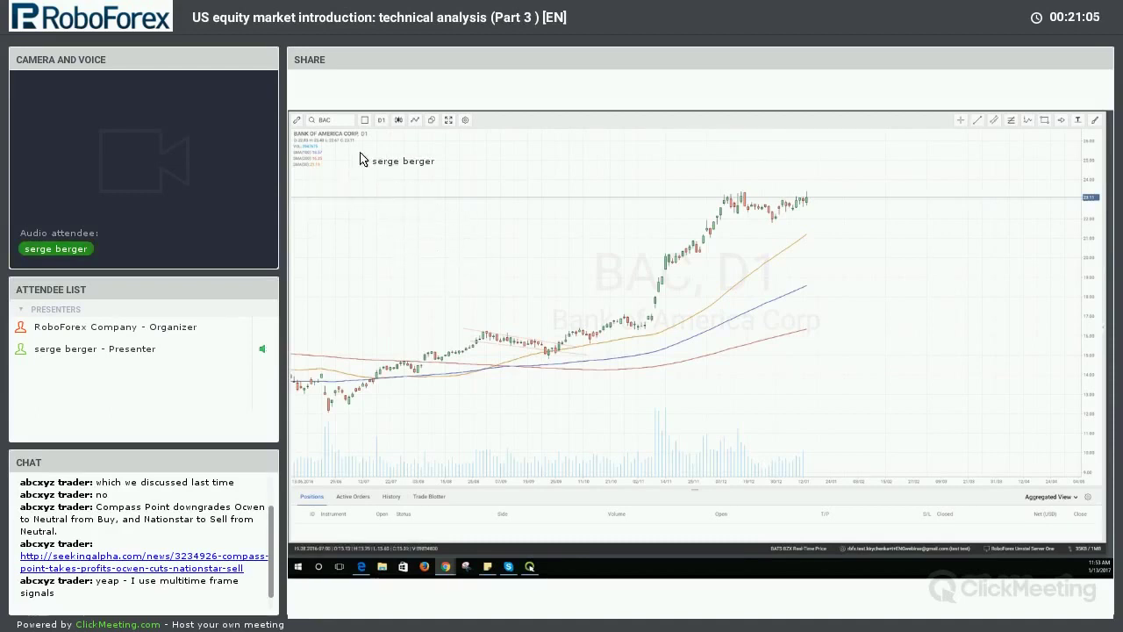
left_click(339, 127)
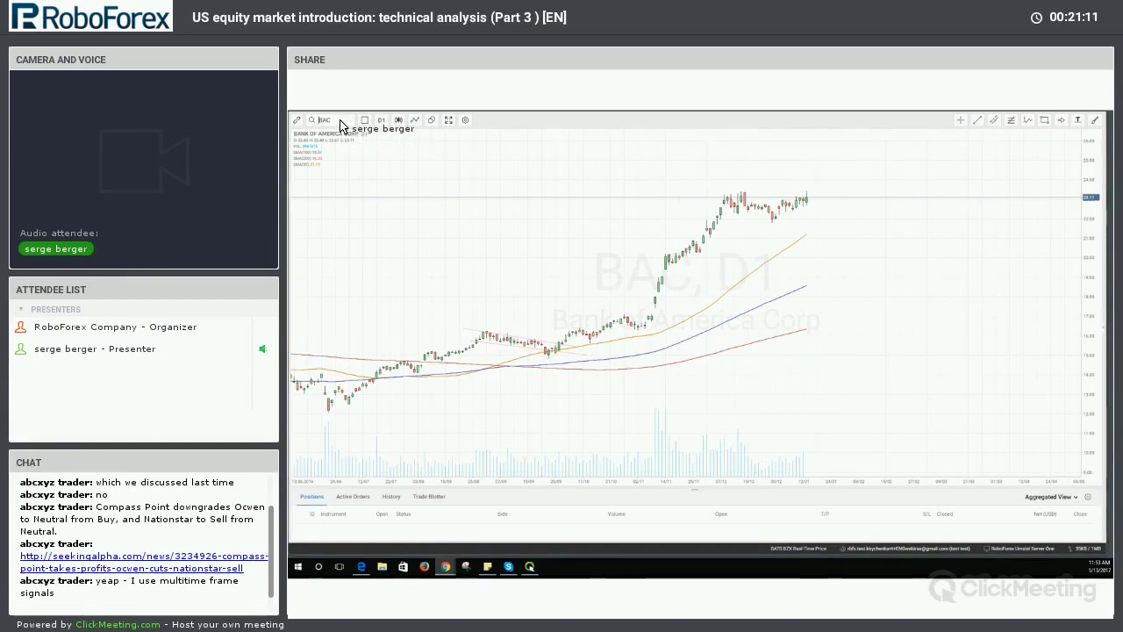
Load Ocwen Financial (OCN) and shift its history left to leave empty space on the right.
type("a")
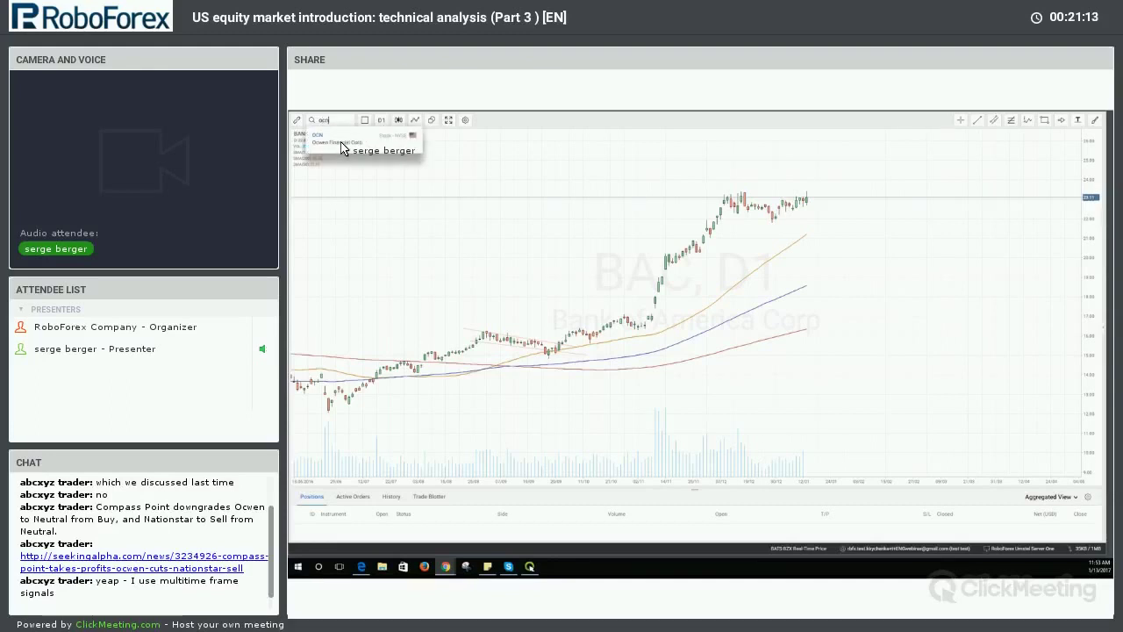
key("Return")
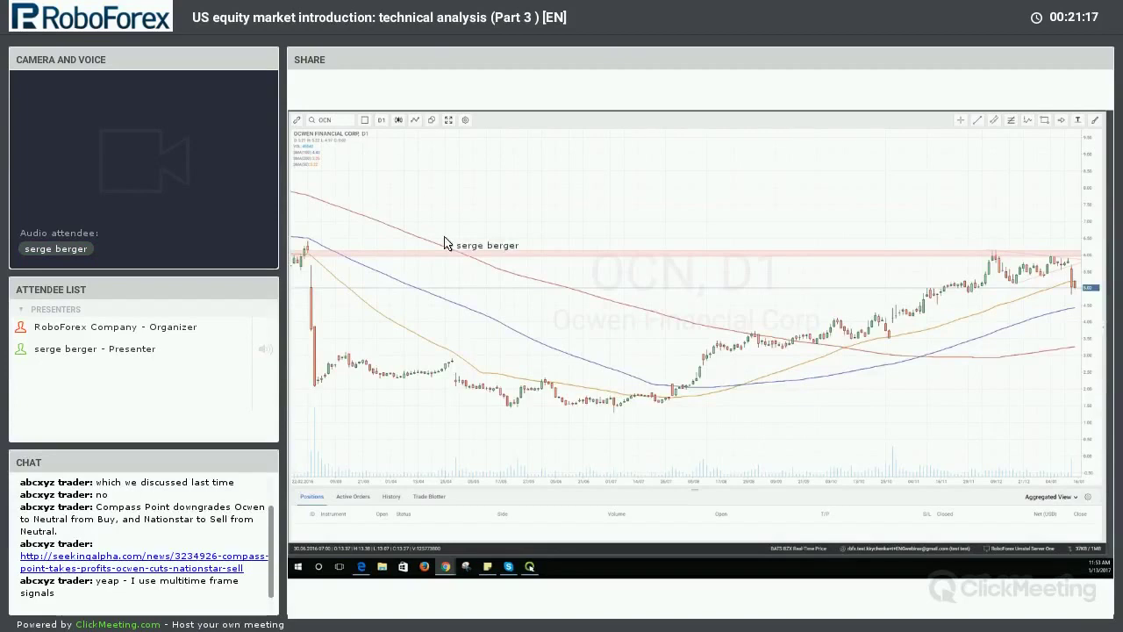
scroll(704, 222, "down", 3)
scroll(798, 263, "up", 3)
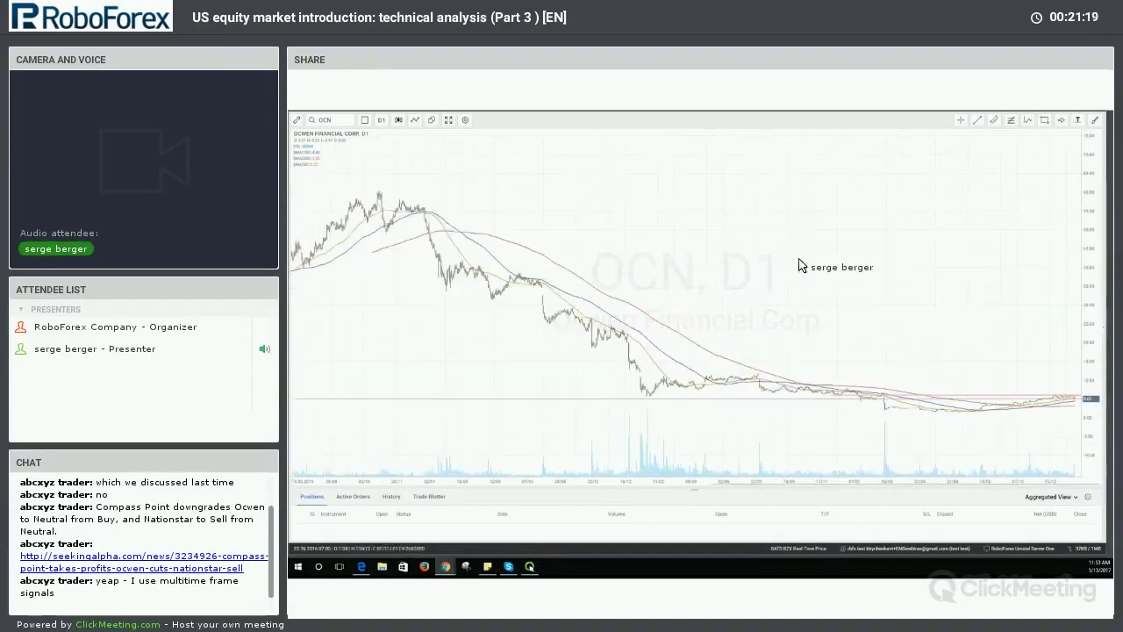
left_click_drag(761, 218, 587, 213)
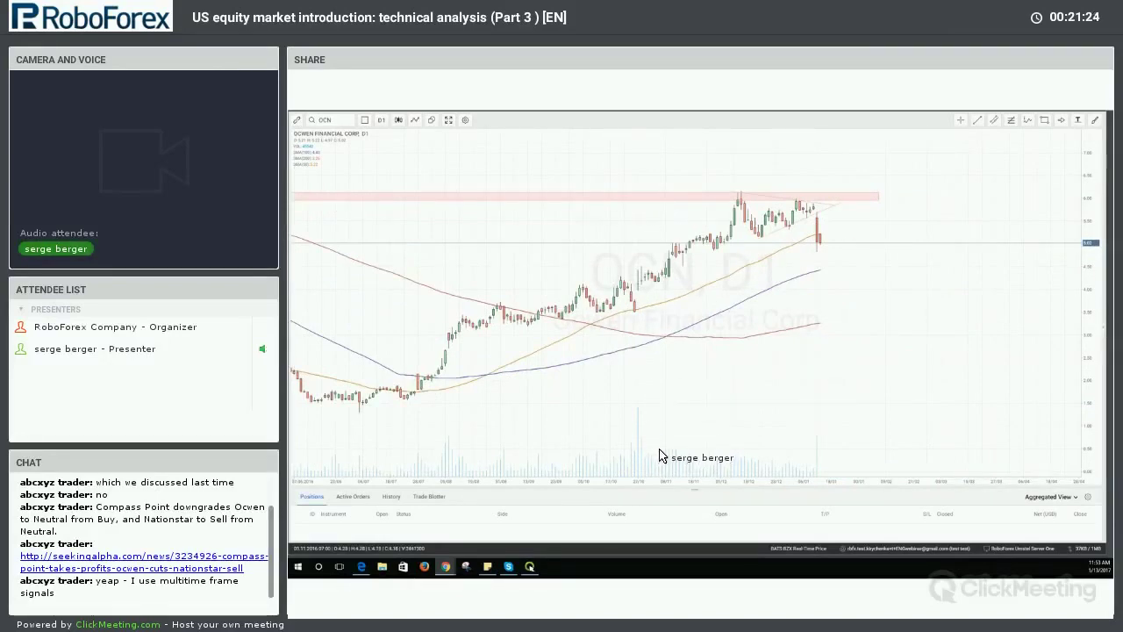
scroll(663, 456, "up", 2)
scroll(662, 455, "down", 5)
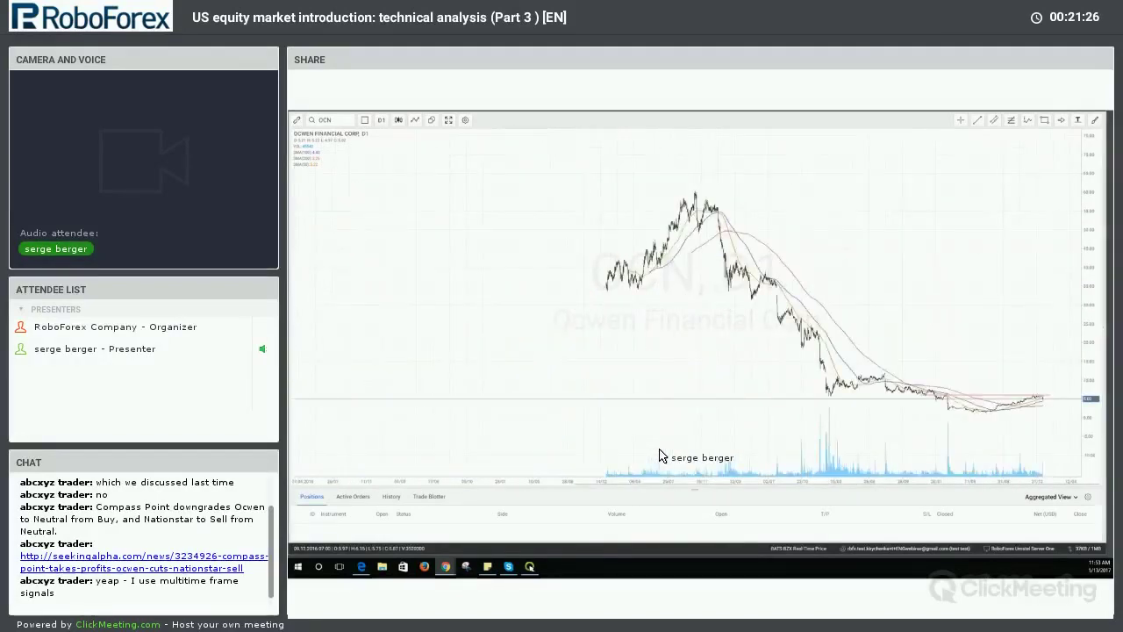
scroll(662, 455, "up", 4)
scroll(663, 455, "down", 3)
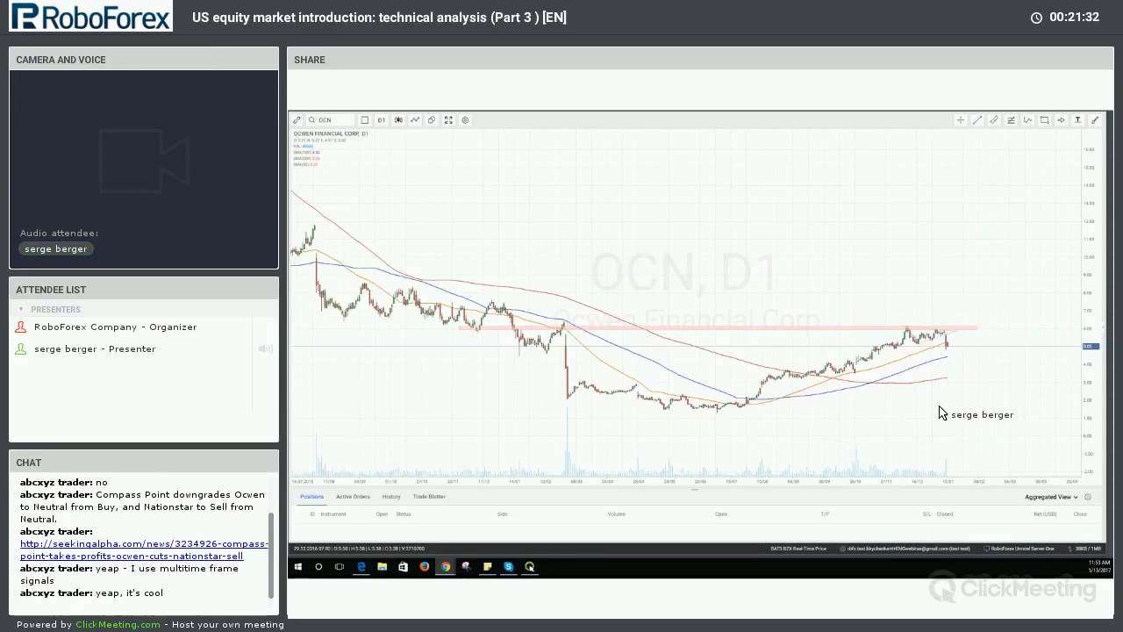
Set the OCN chart to the weekly (W1) timeframe.
scroll(941, 412, "up", 3)
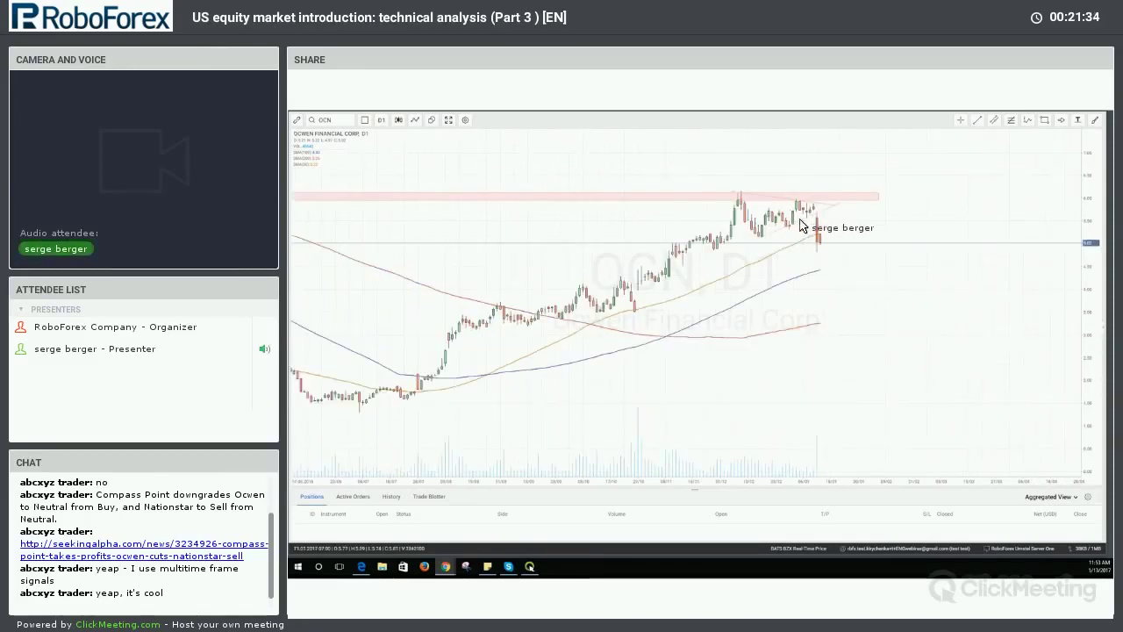
scroll(723, 433, "down", 5)
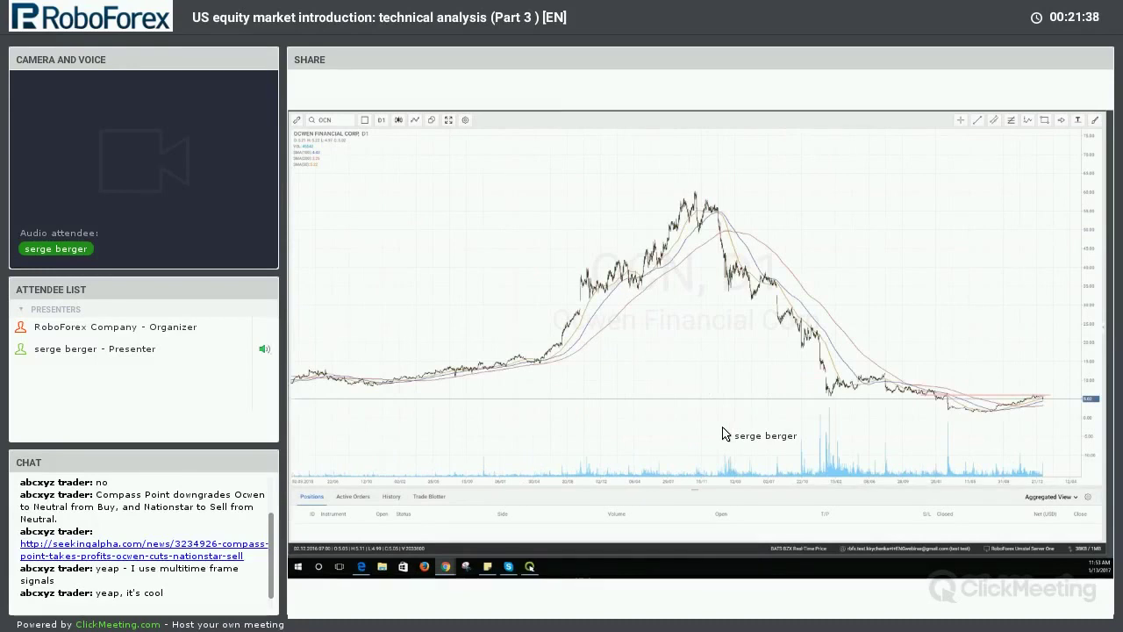
scroll(723, 432, "up", 3)
scroll(579, 370, "down", 3)
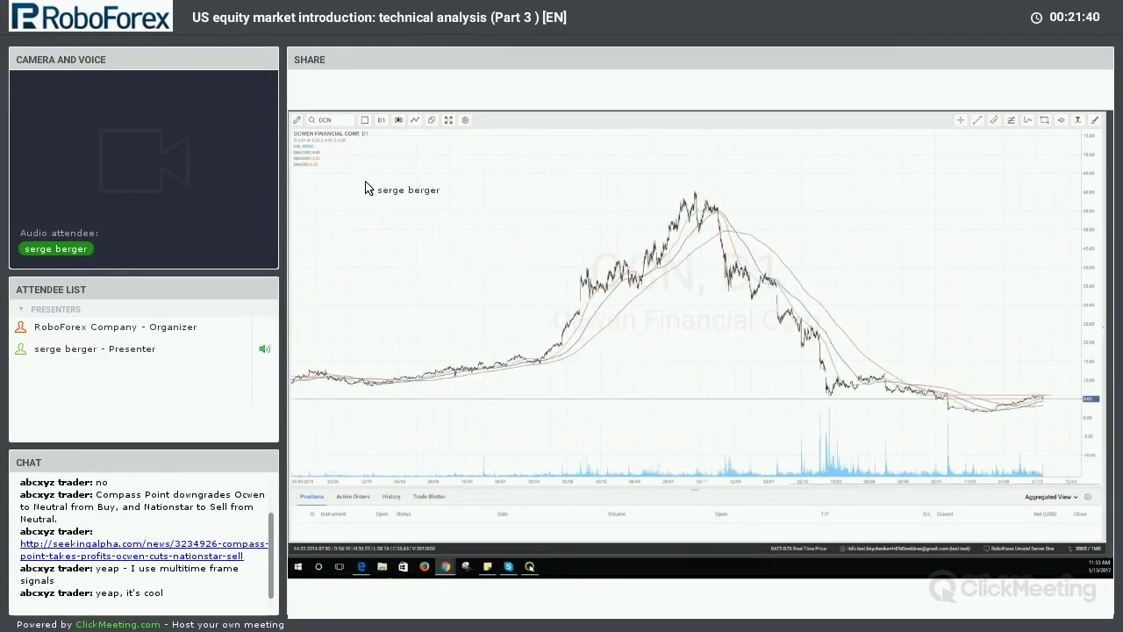
left_click(382, 120)
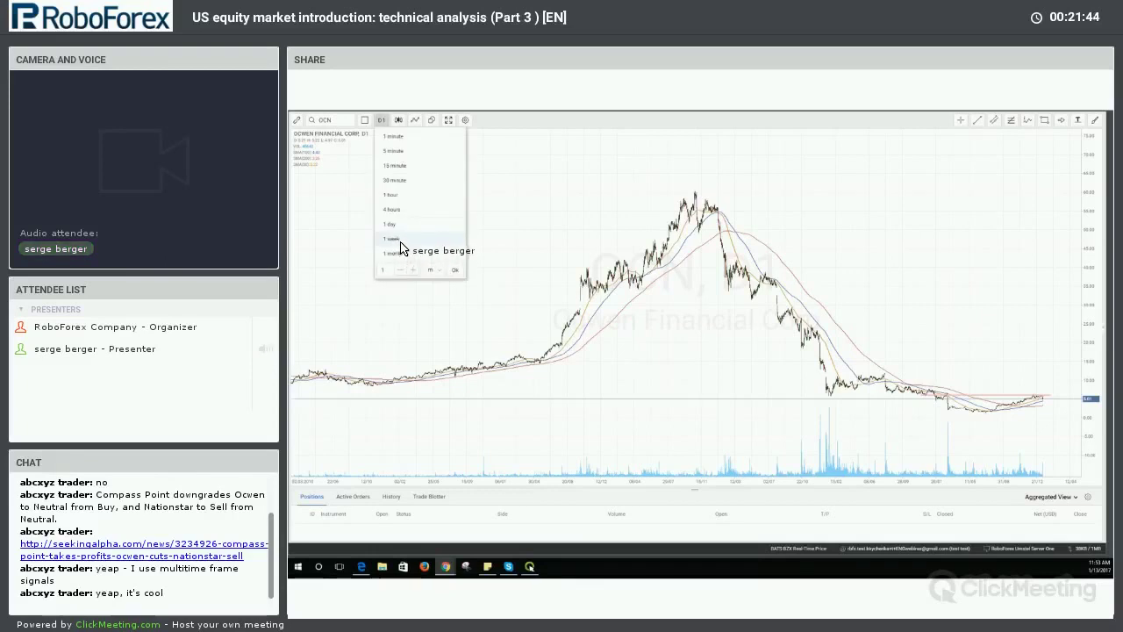
left_click(401, 240)
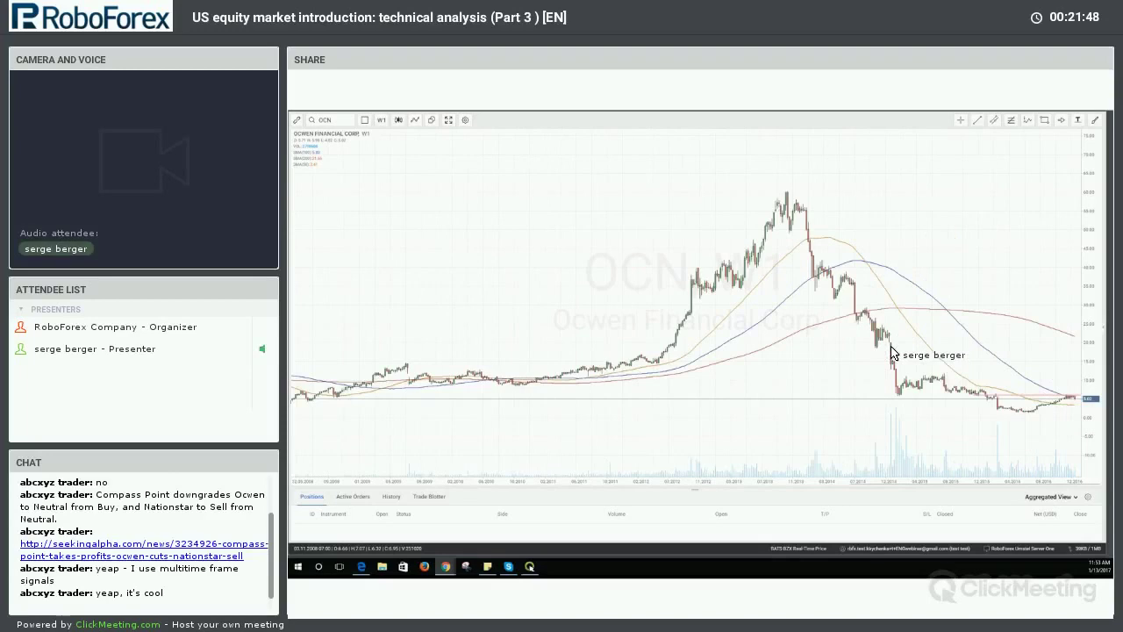
Zoom and scroll the OCN weekly chart to review its 2013 peak and long slide.
scroll(892, 353, "up", 2)
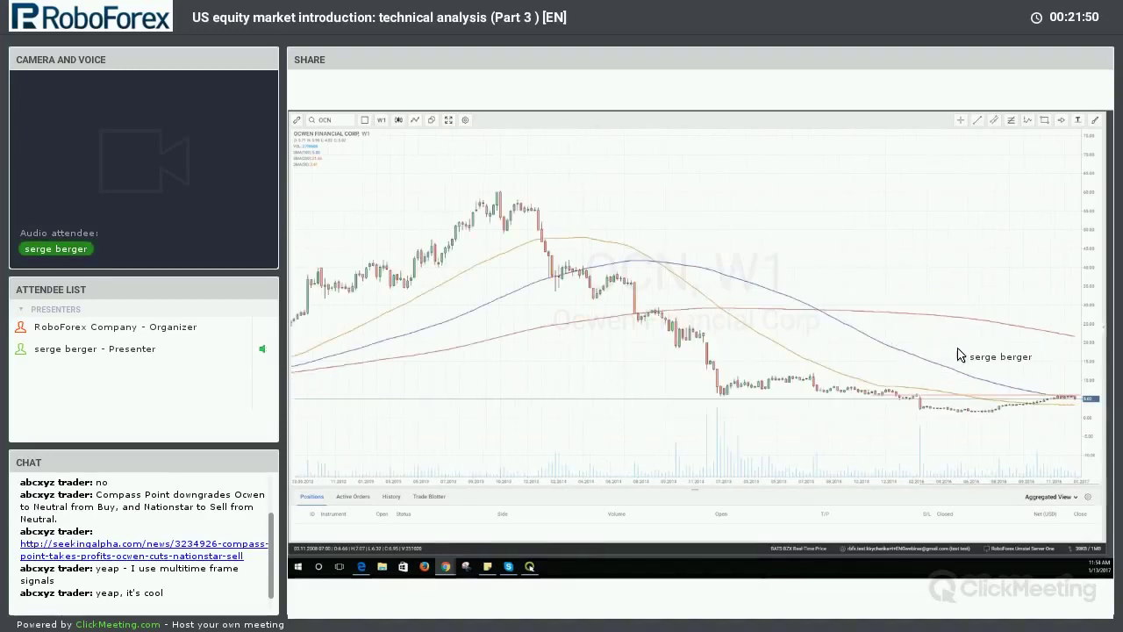
scroll(894, 409, "down", 2)
scroll(890, 426, "right", 3)
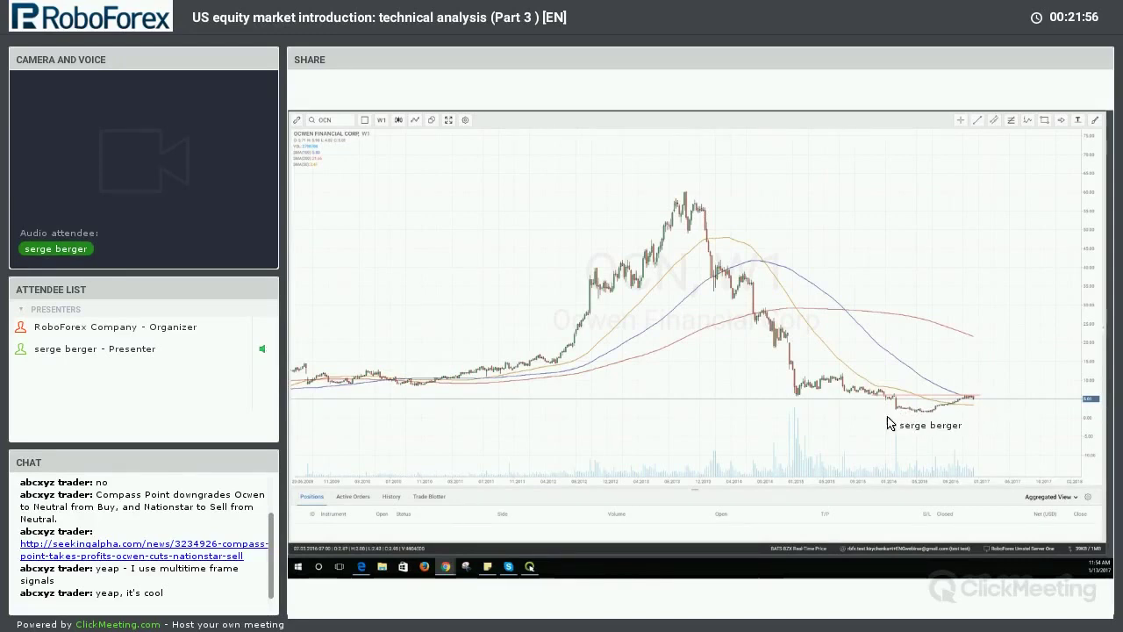
scroll(860, 421, "right", 2)
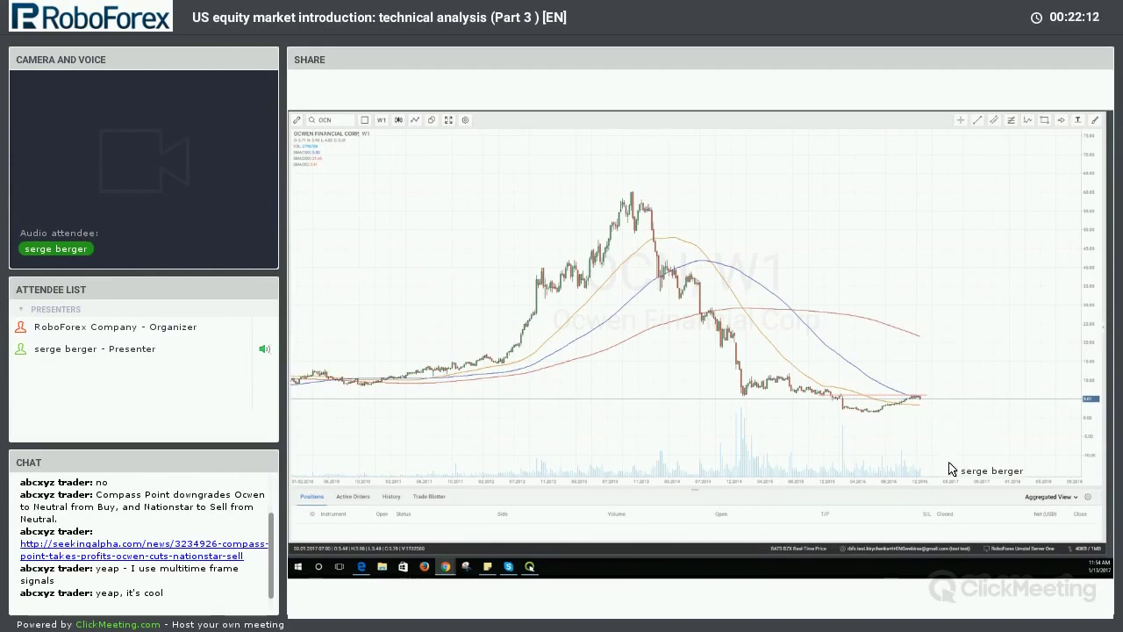
scroll(951, 471, "up", 3)
scroll(951, 472, "down", 3)
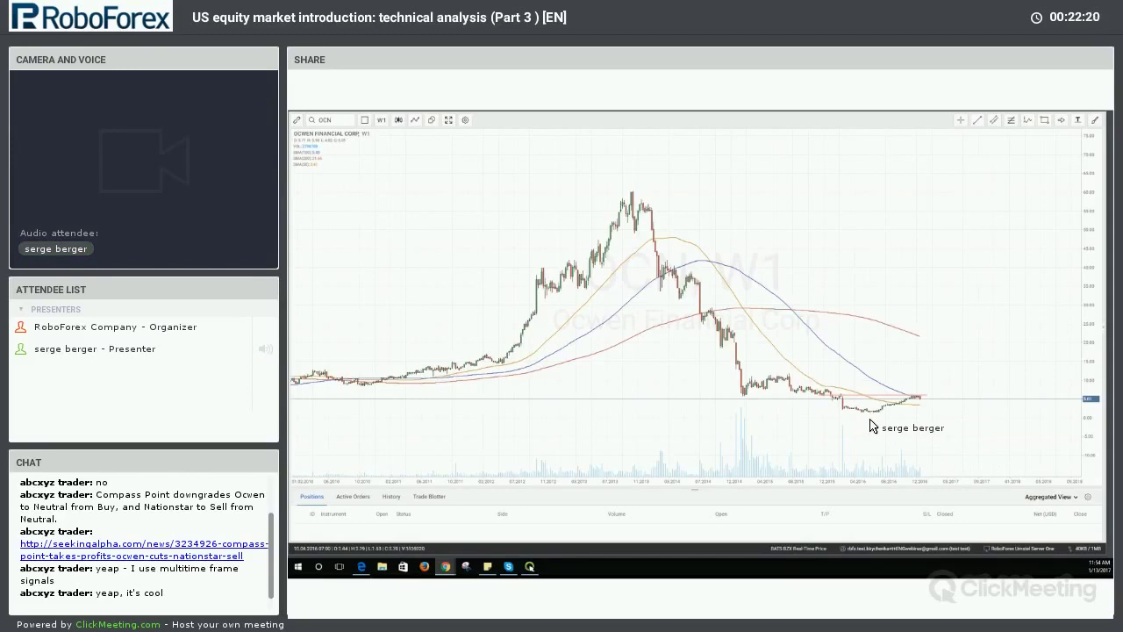
scroll(872, 426, "up", 3)
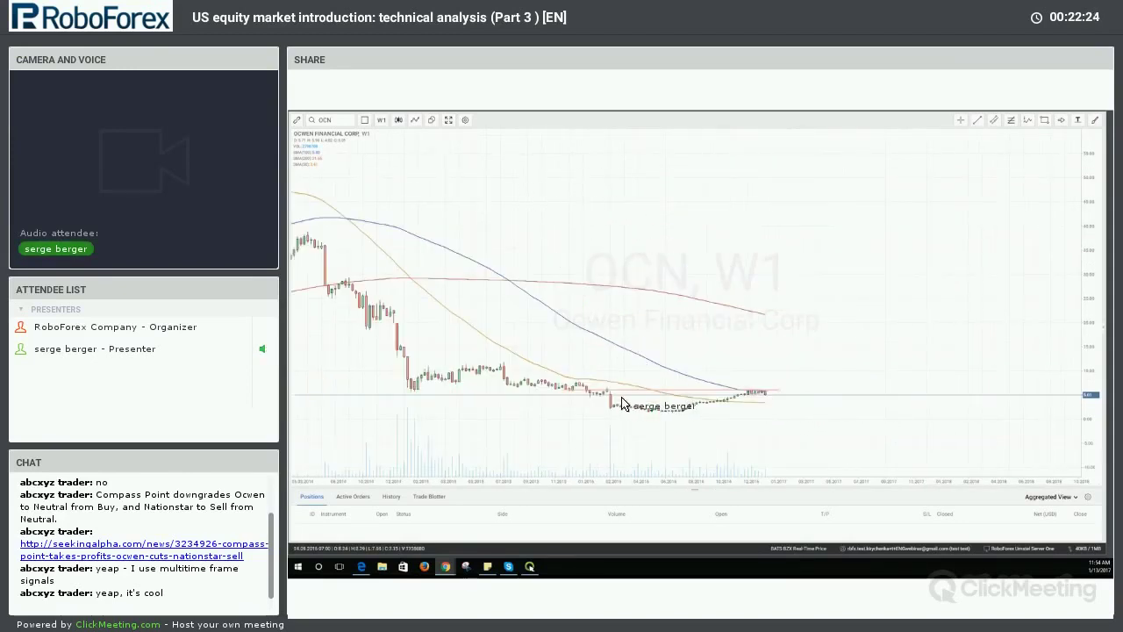
scroll(626, 411, "down", 5)
scroll(626, 410, "up", 3)
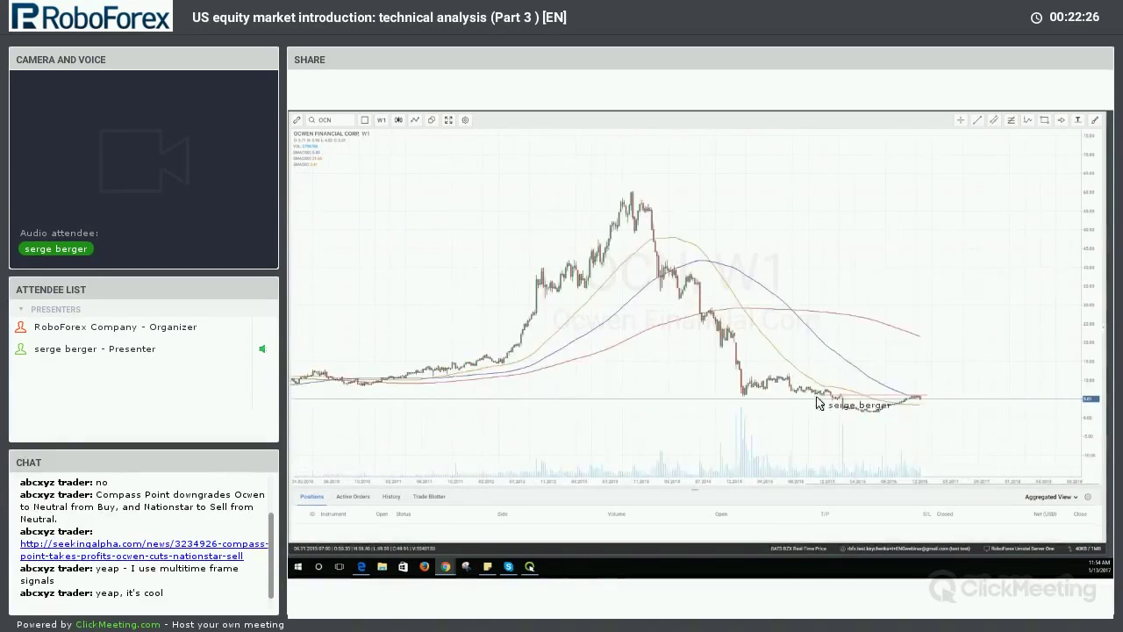
left_click(383, 128)
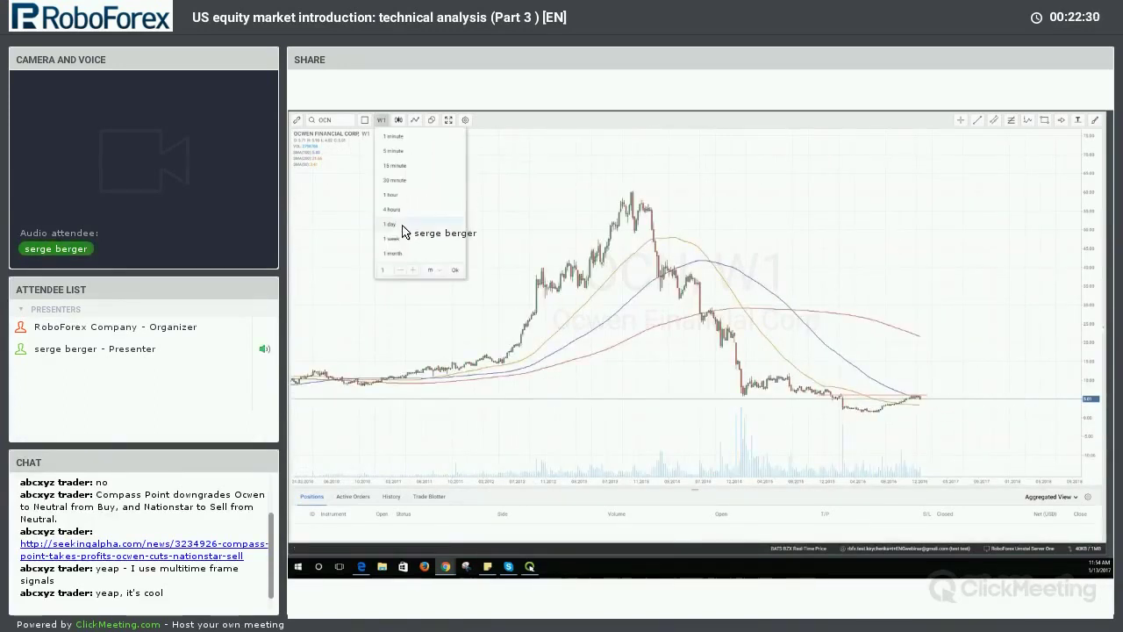
Switch OCN to daily candles and pan back to show the rally into the shaded resistance band.
left_click(418, 244)
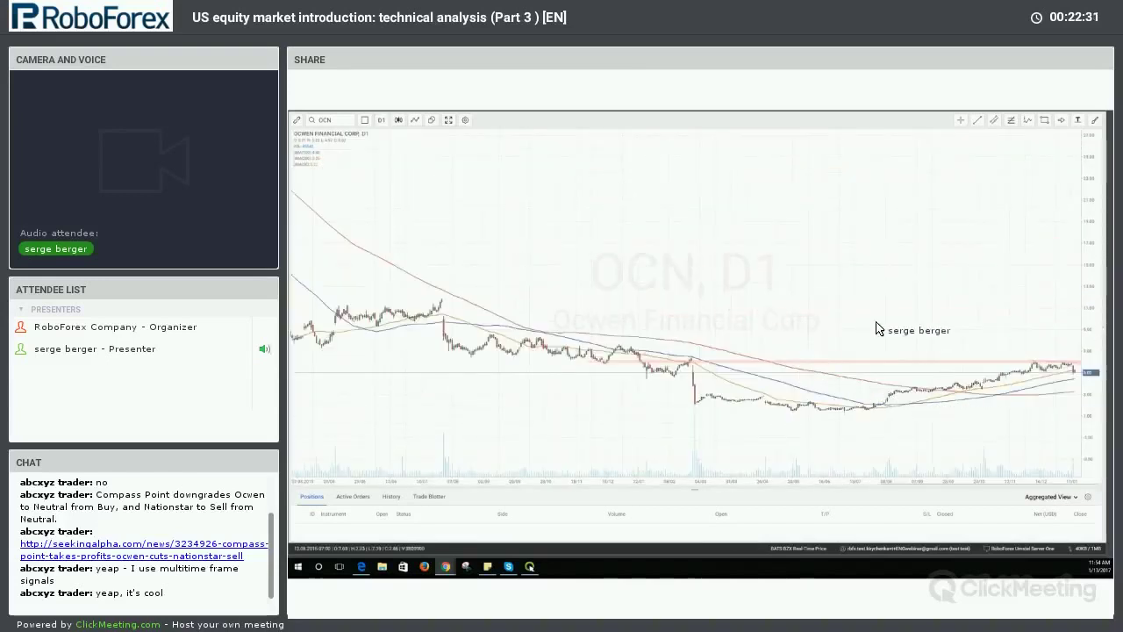
scroll(702, 313, "up", 5)
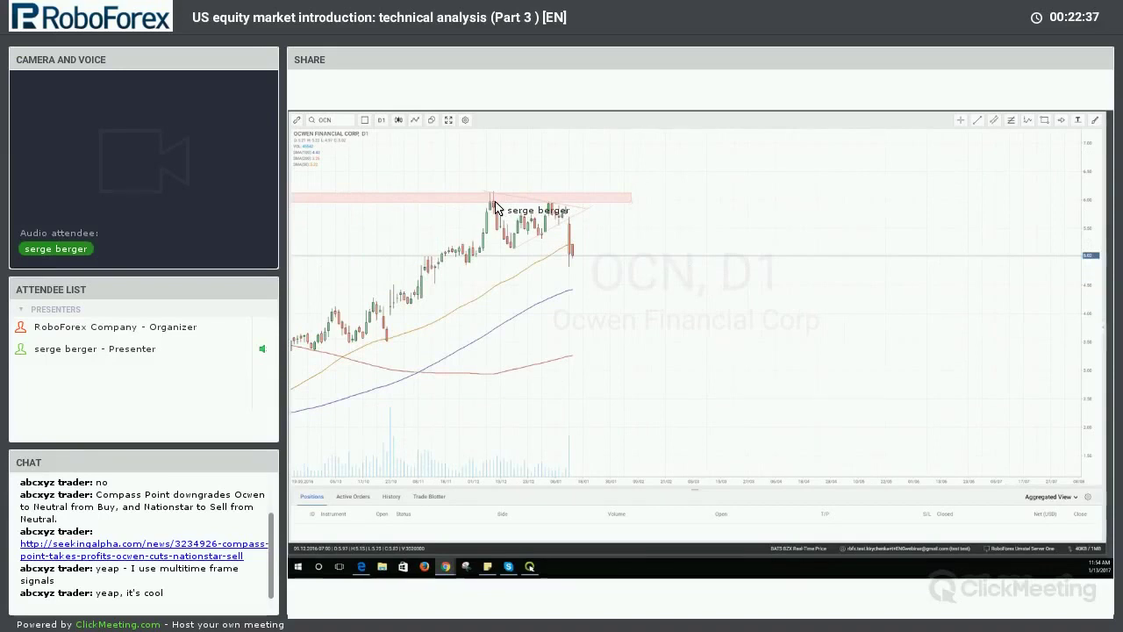
left_click_drag(496, 207, 970, 410)
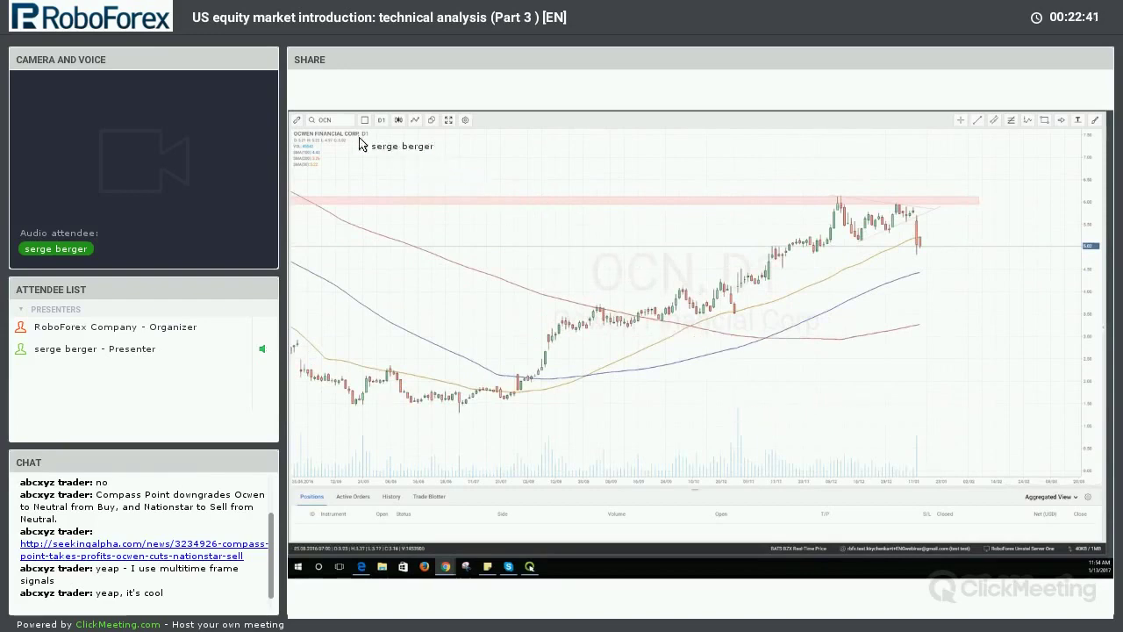
left_click(334, 123)
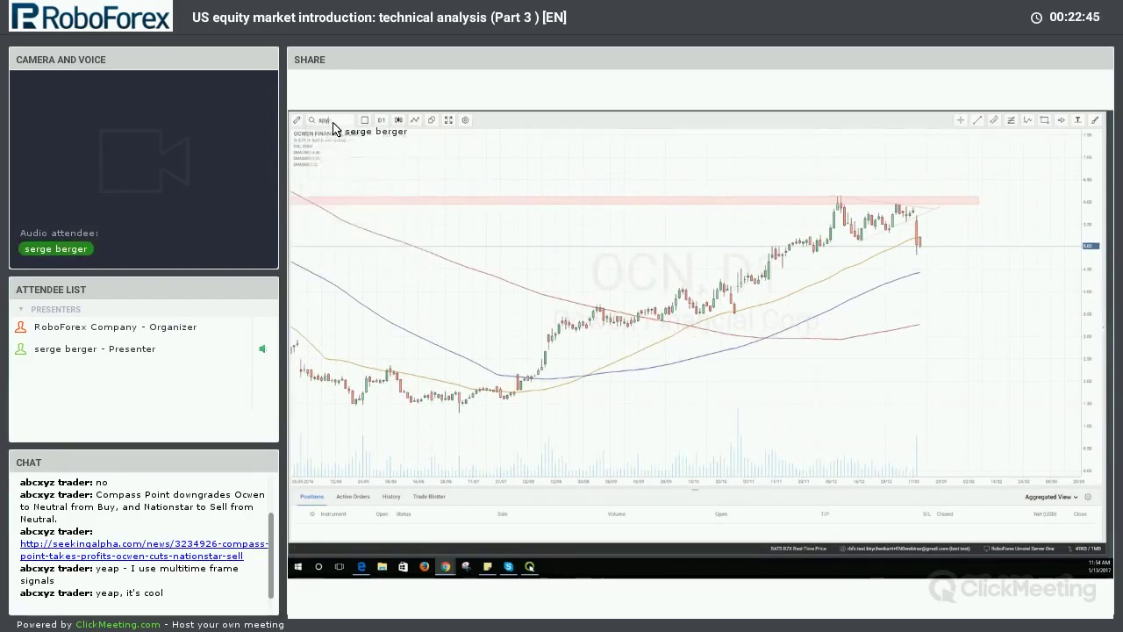
Load SPY and set it to the monthly (1 month) timeframe.
left_click(330, 141)
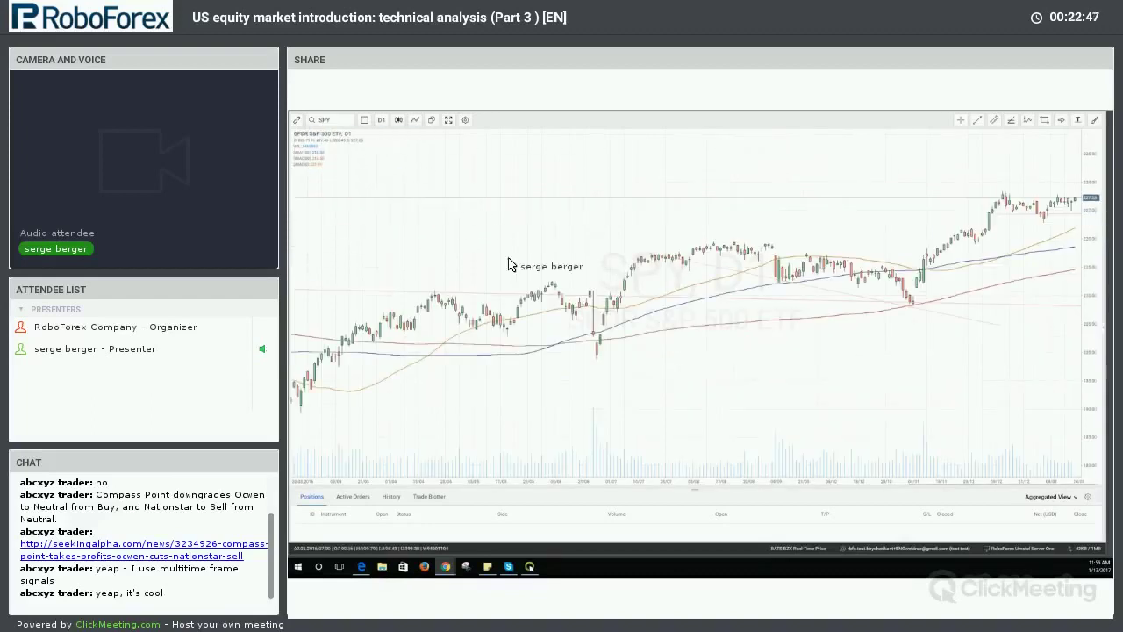
left_click(382, 120)
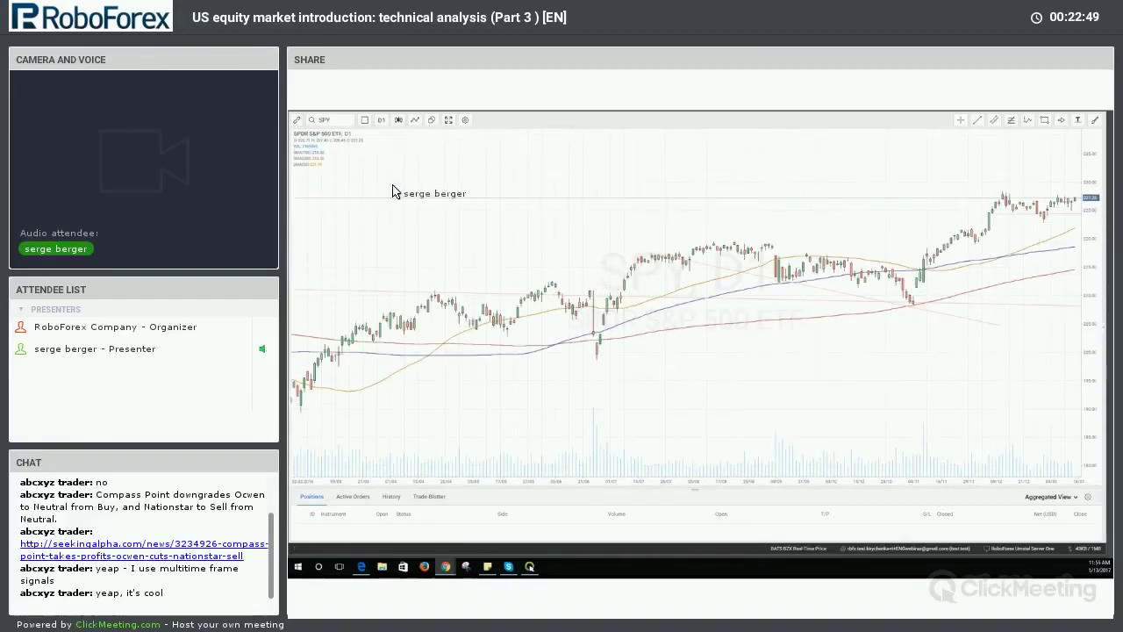
left_click(397, 252)
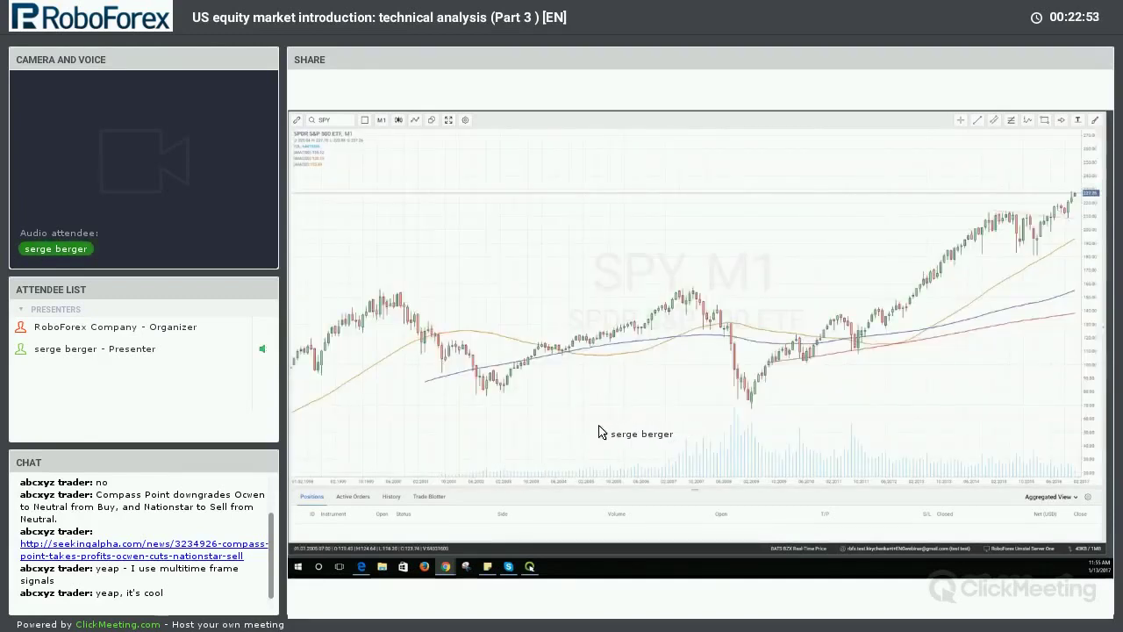
Fit the 1993–2017 history and draw a horizontal price level across it.
scroll(599, 431, "down", 3)
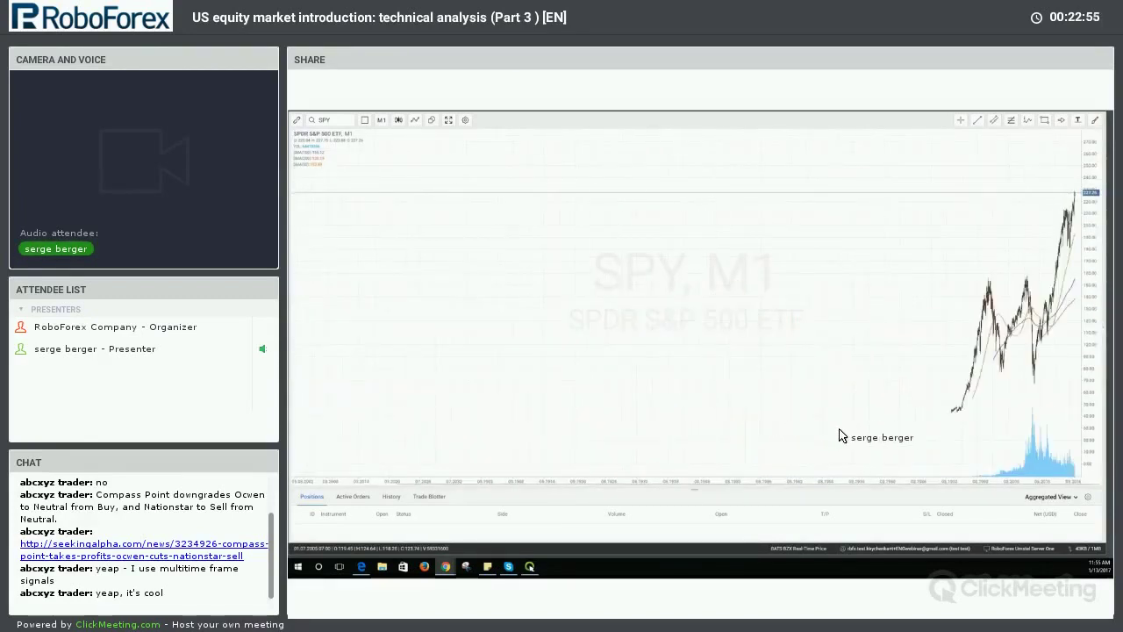
scroll(839, 435, "up", 3)
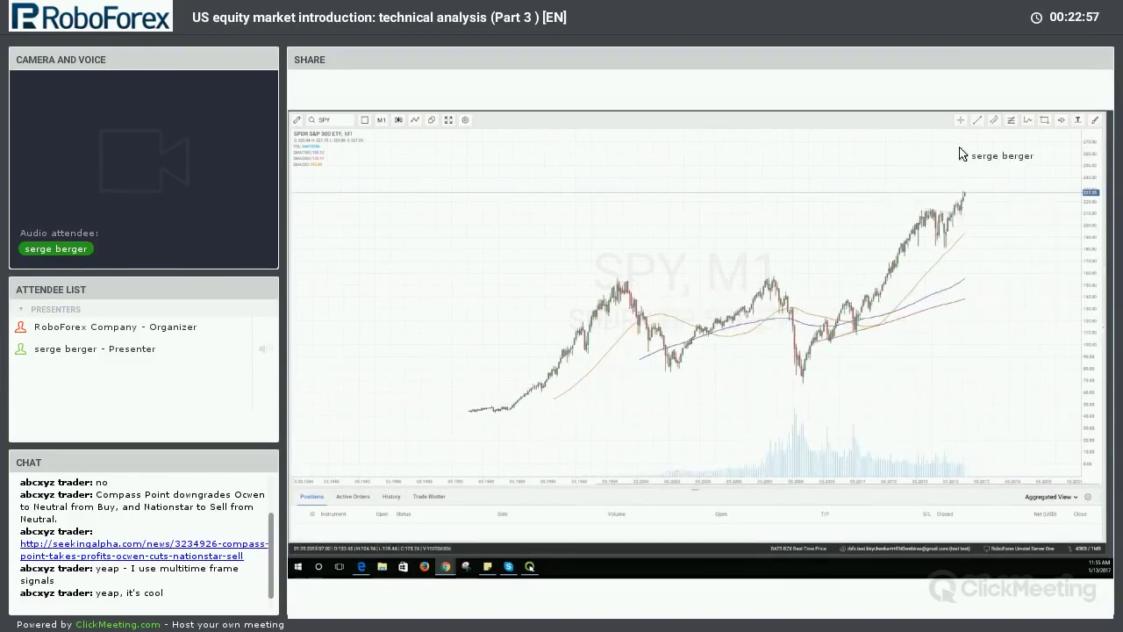
left_click(979, 120)
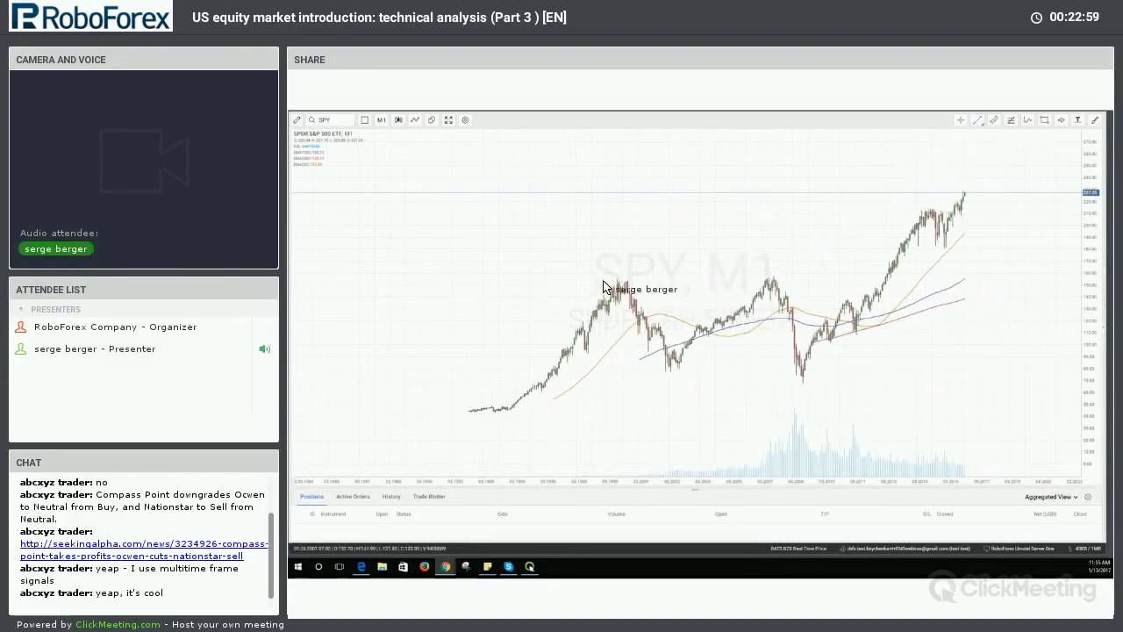
left_click_drag(597, 279, 928, 282)
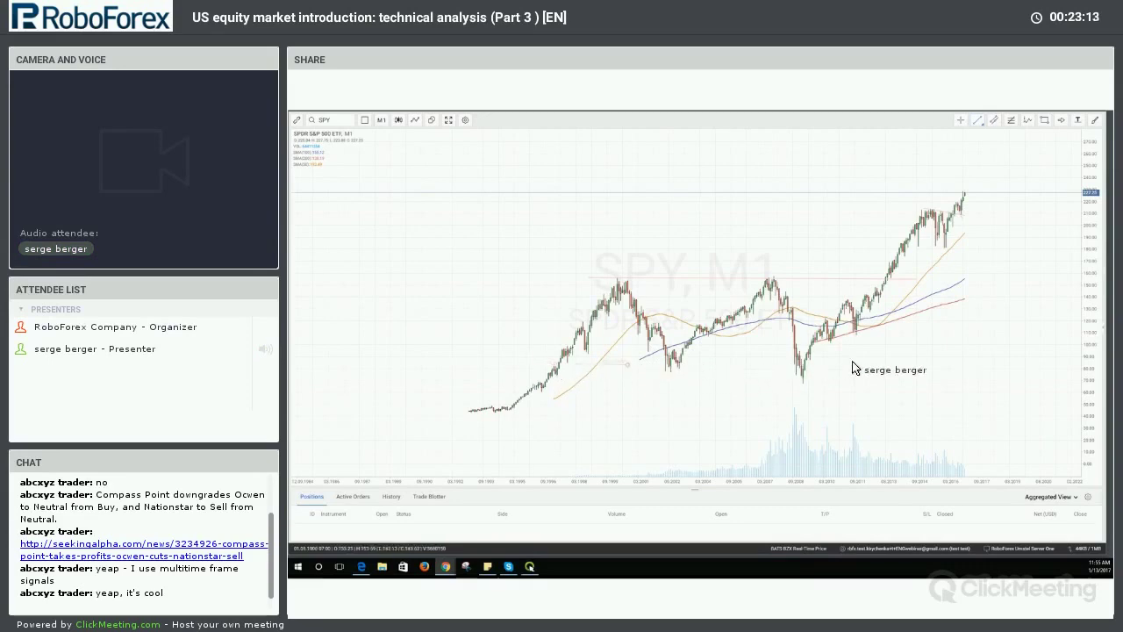
Add a second horizontal level near the earlier lows and nudge the monthly chart left.
left_click(926, 363)
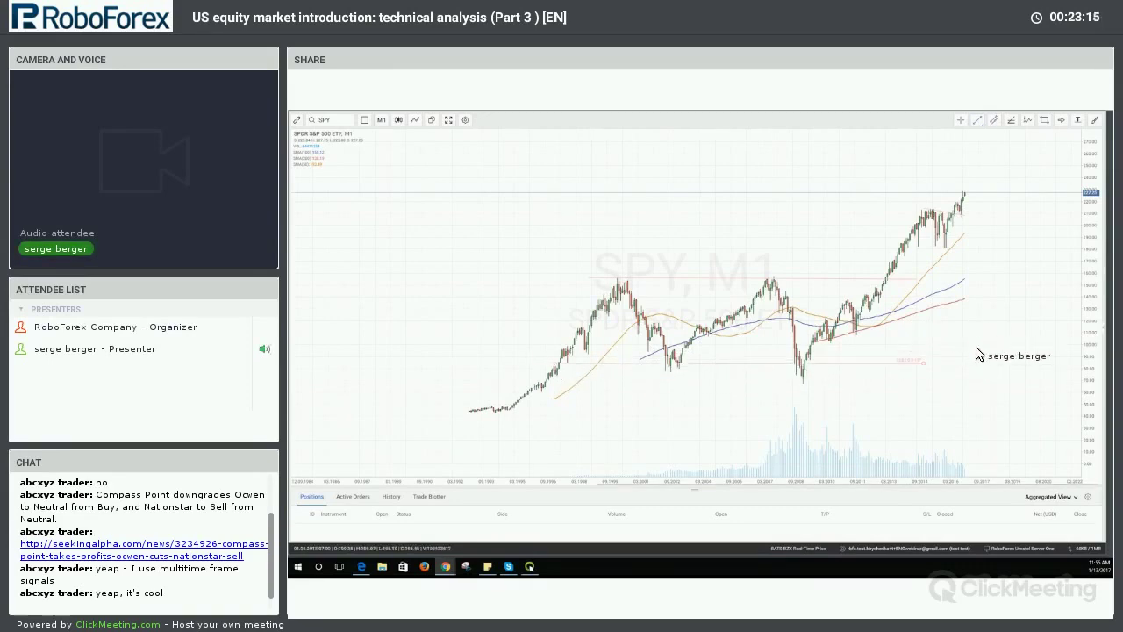
left_click_drag(975, 348, 925, 349)
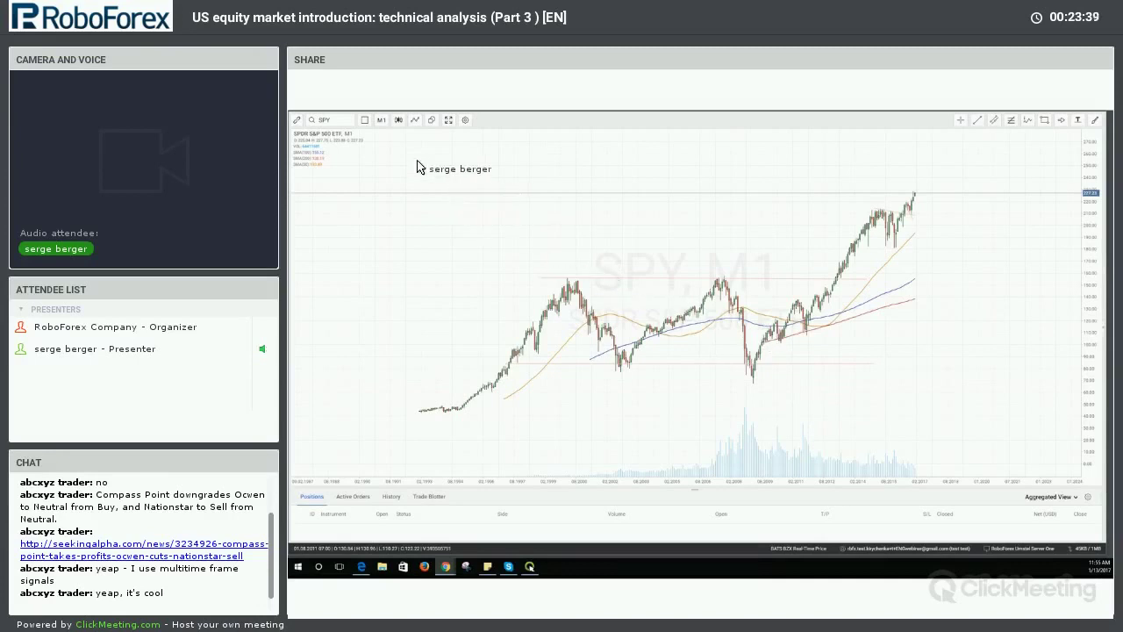
Change the SPY chart from monthly to daily candles.
left_click(382, 120)
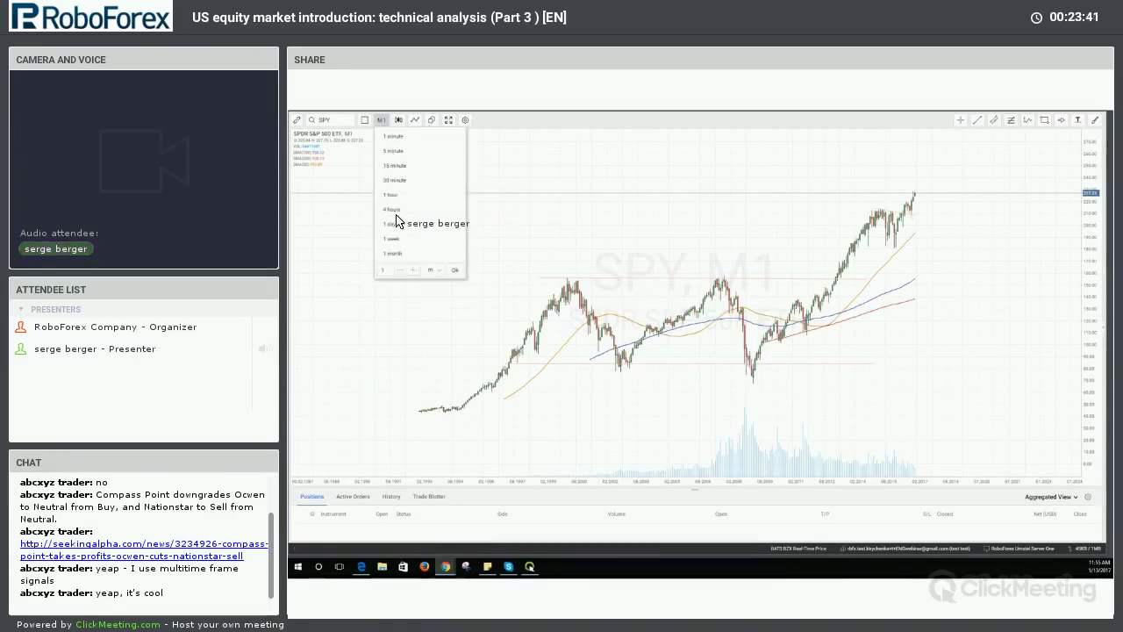
left_click(389, 242)
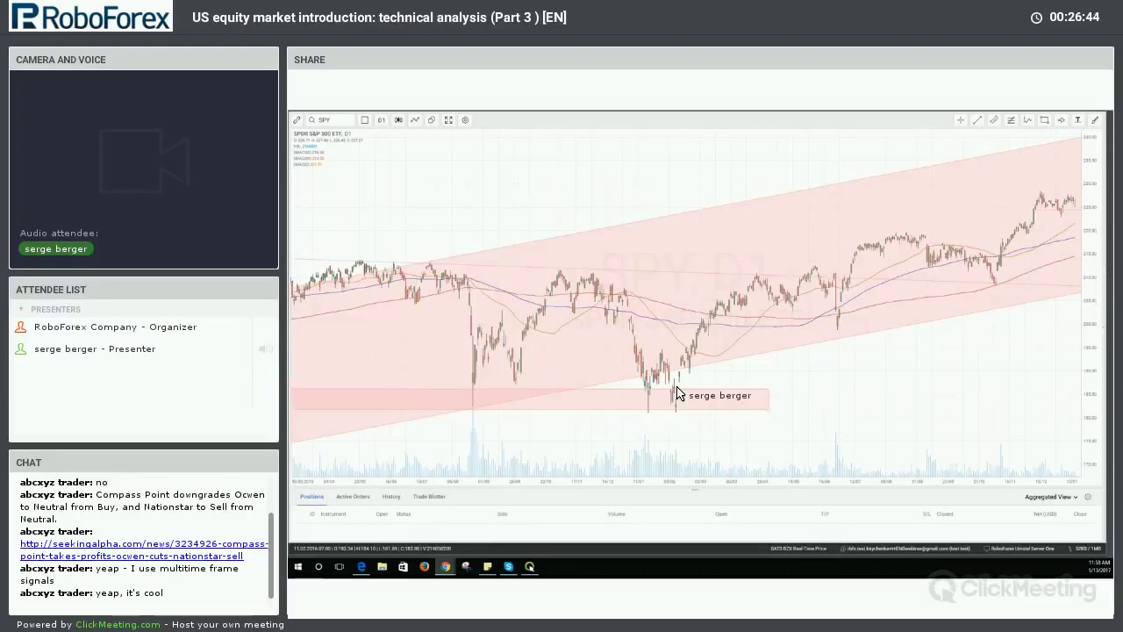
Zoom out and delete the shaded rising channel and the 2016-lows support band.
scroll(980, 370, "down", 3)
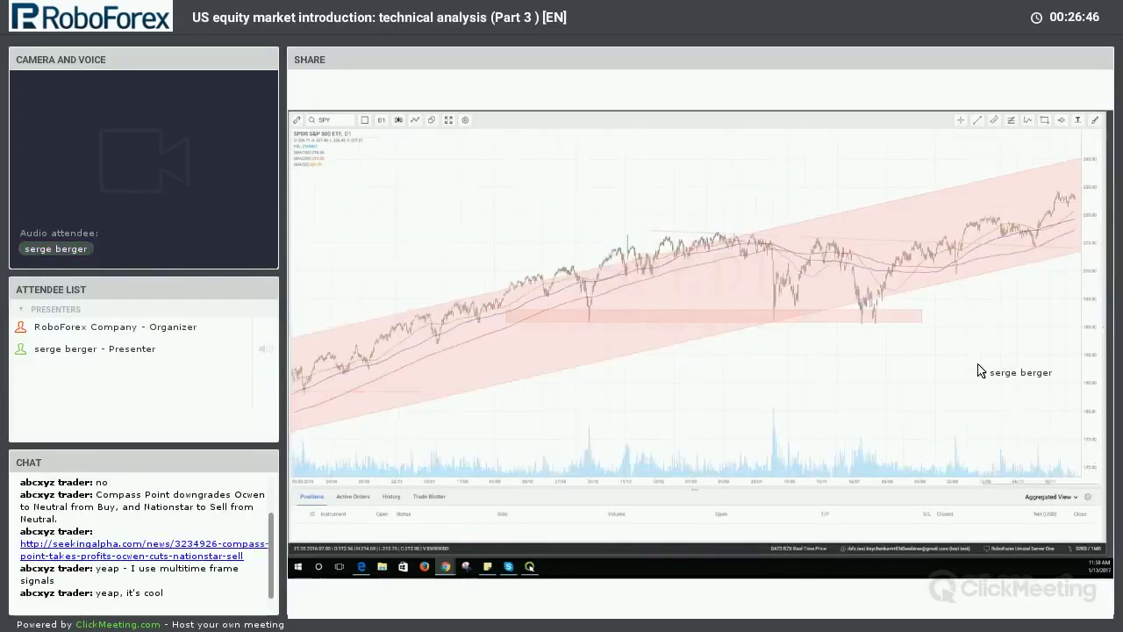
scroll(430, 368, "down", 3)
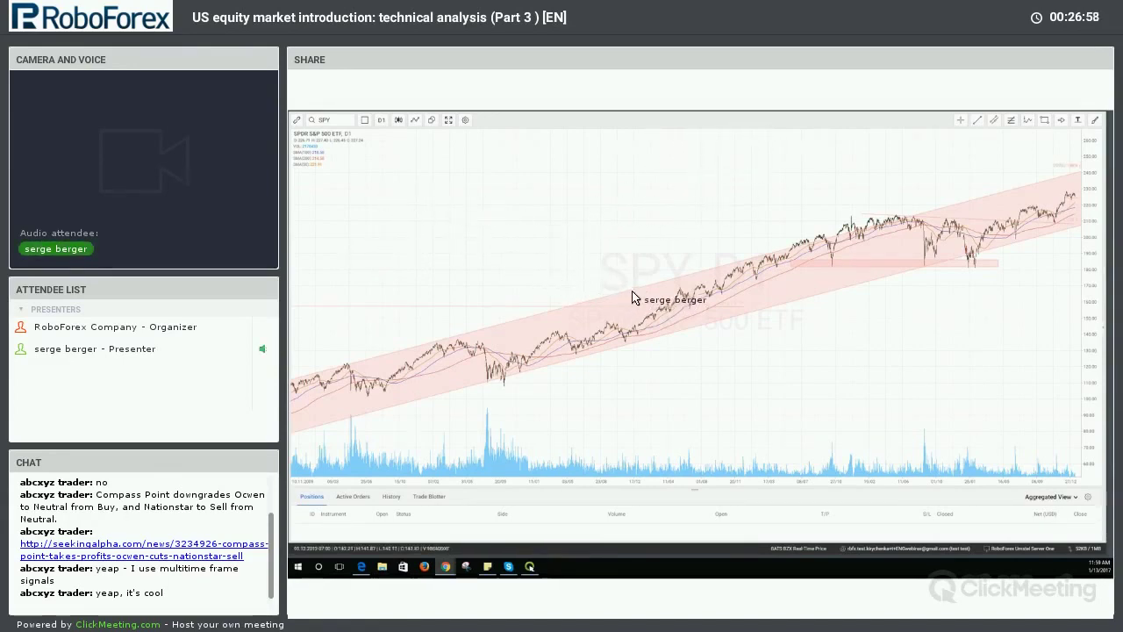
key("Delete")
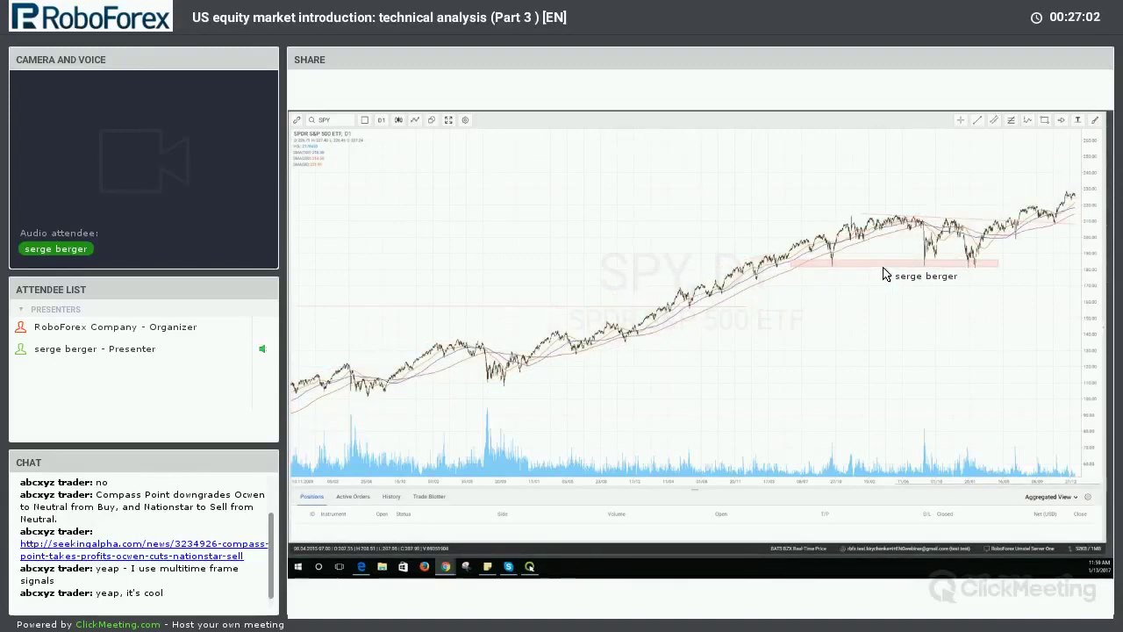
key("Delete")
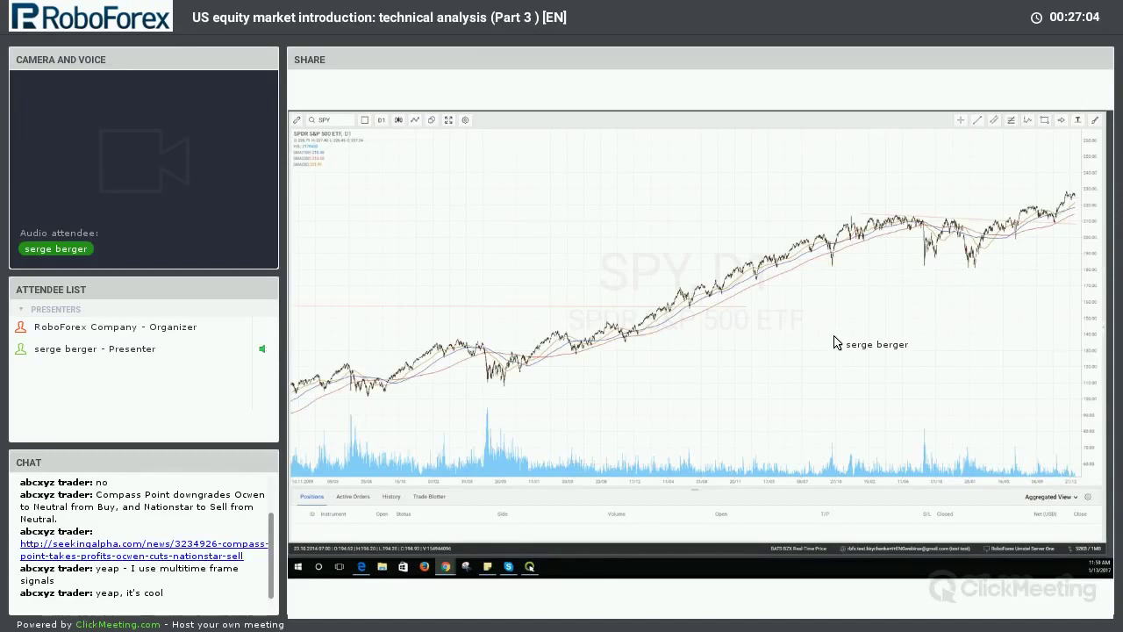
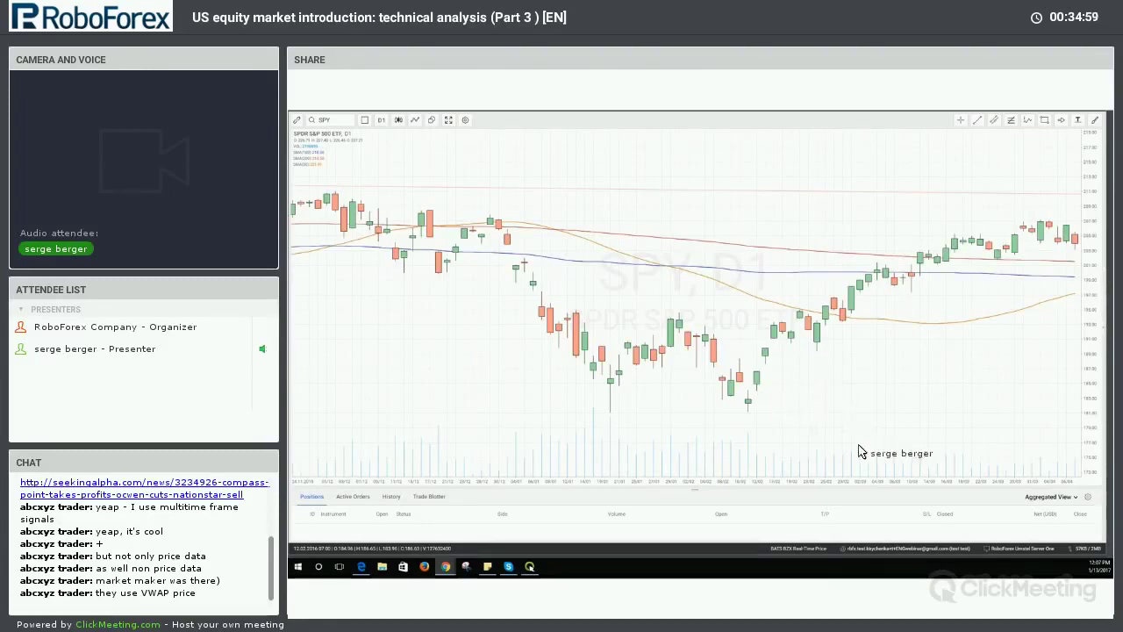
Zoom the SPY daily chart out and back in, then pan right to the latest candles.
scroll(818, 432, "down", 1)
scroll(818, 432, "down", 4)
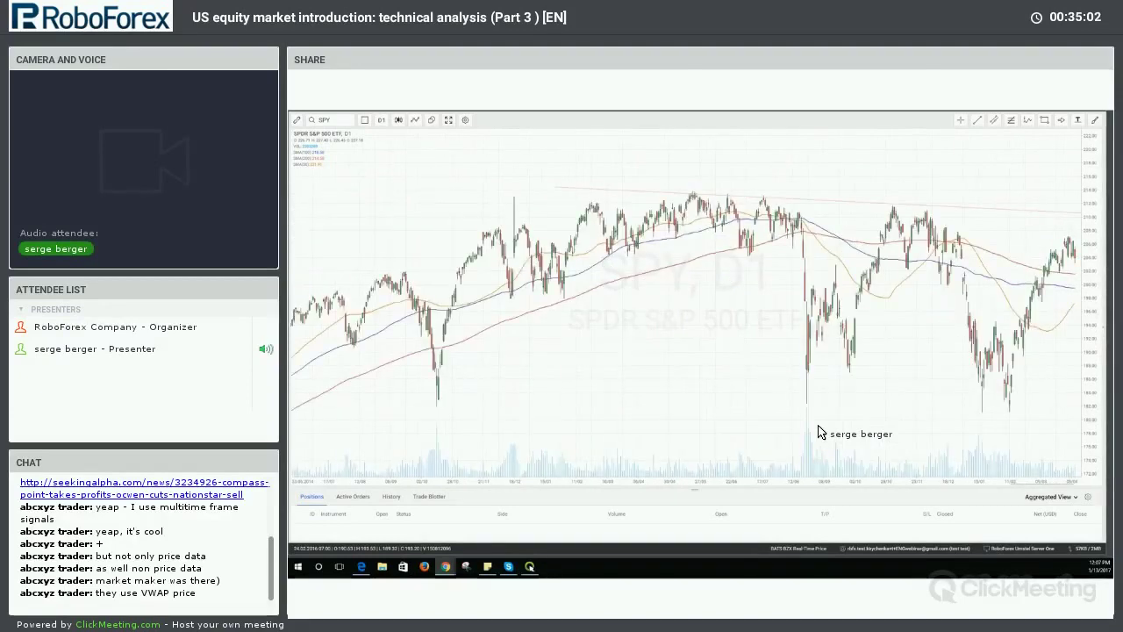
scroll(865, 427, "up", 3)
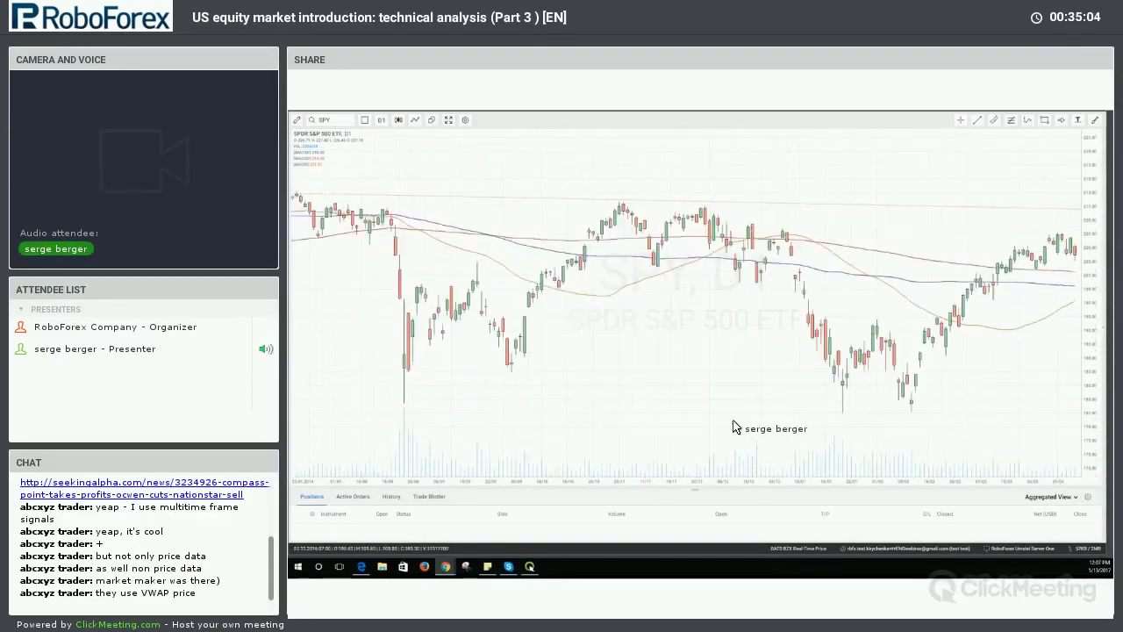
scroll(614, 404, "left", 2)
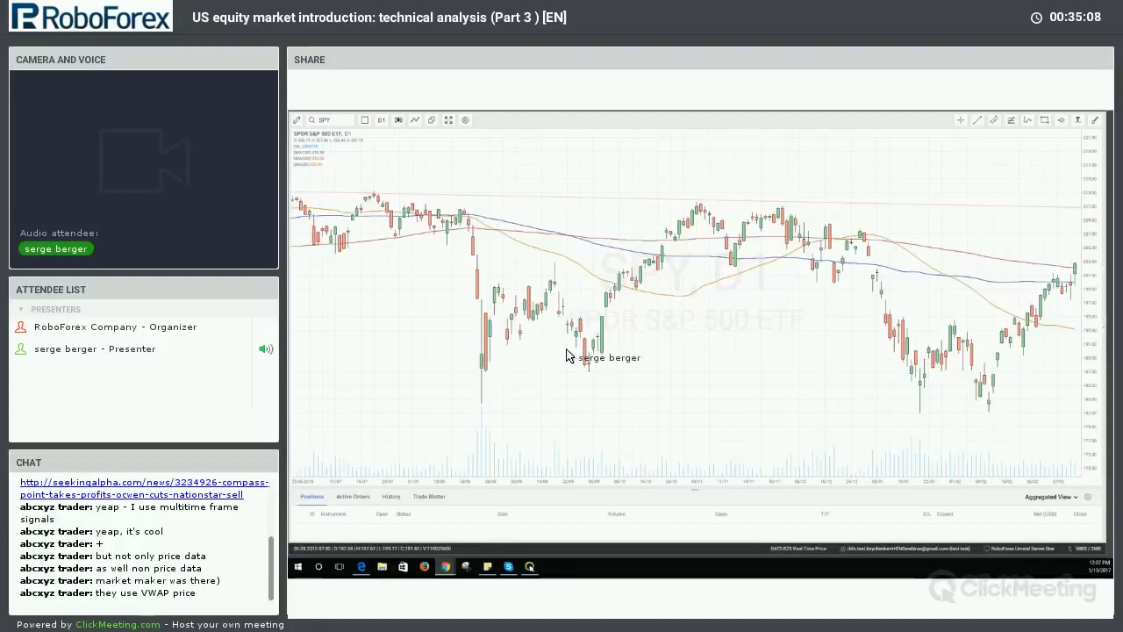
scroll(545, 392, "right", 1)
scroll(810, 394, "right", 5)
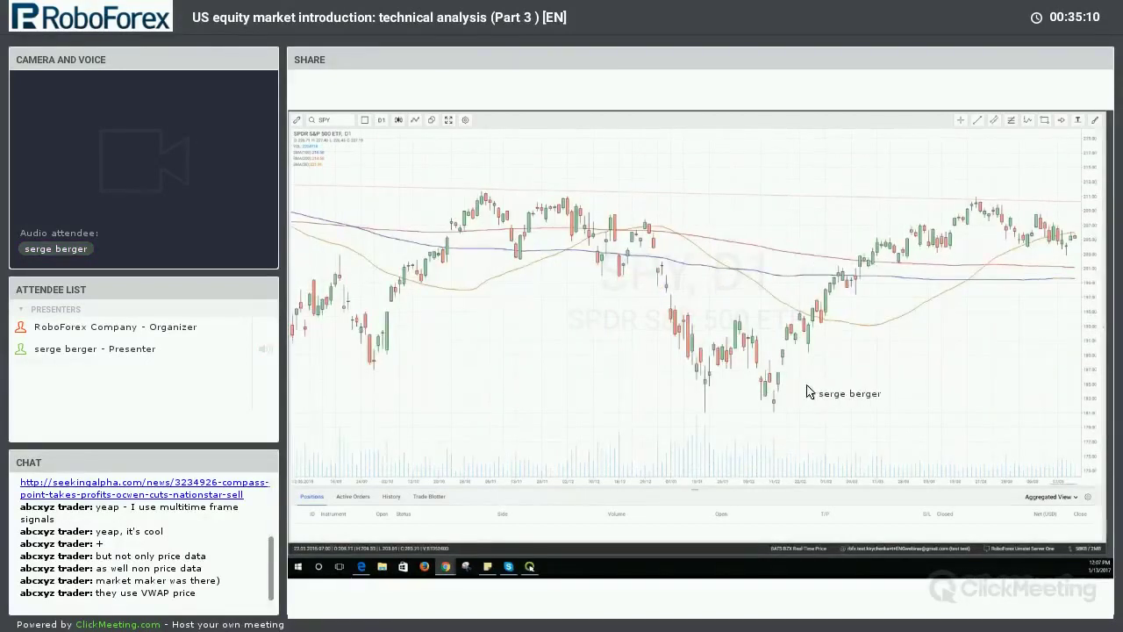
scroll(690, 396, "right", 5)
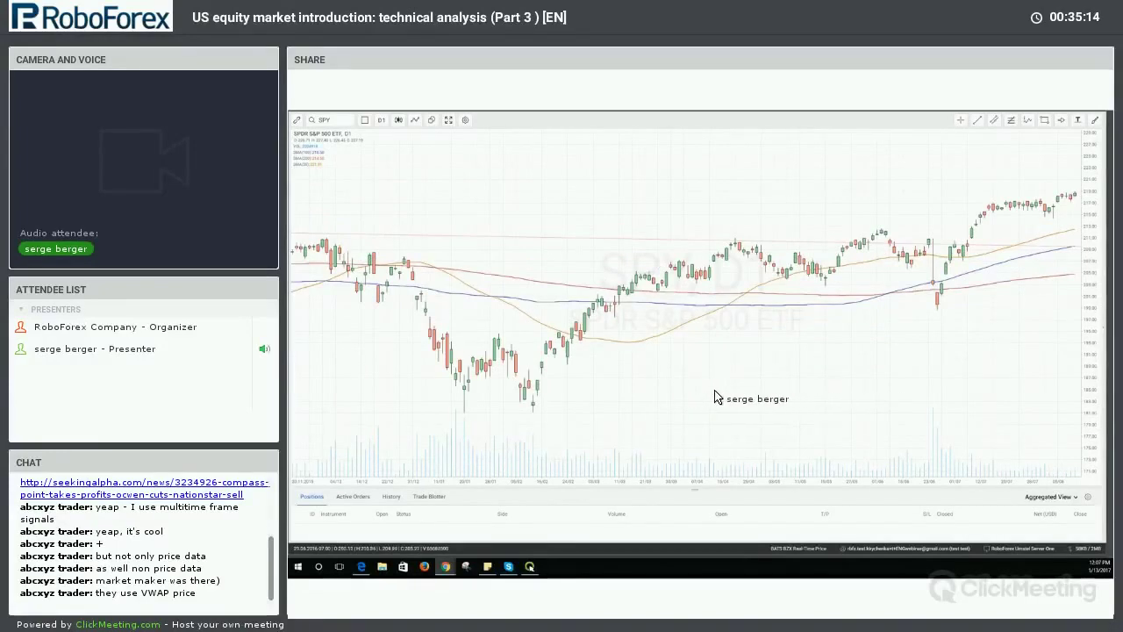
scroll(788, 389, "right", 3)
scroll(787, 390, "right", 4)
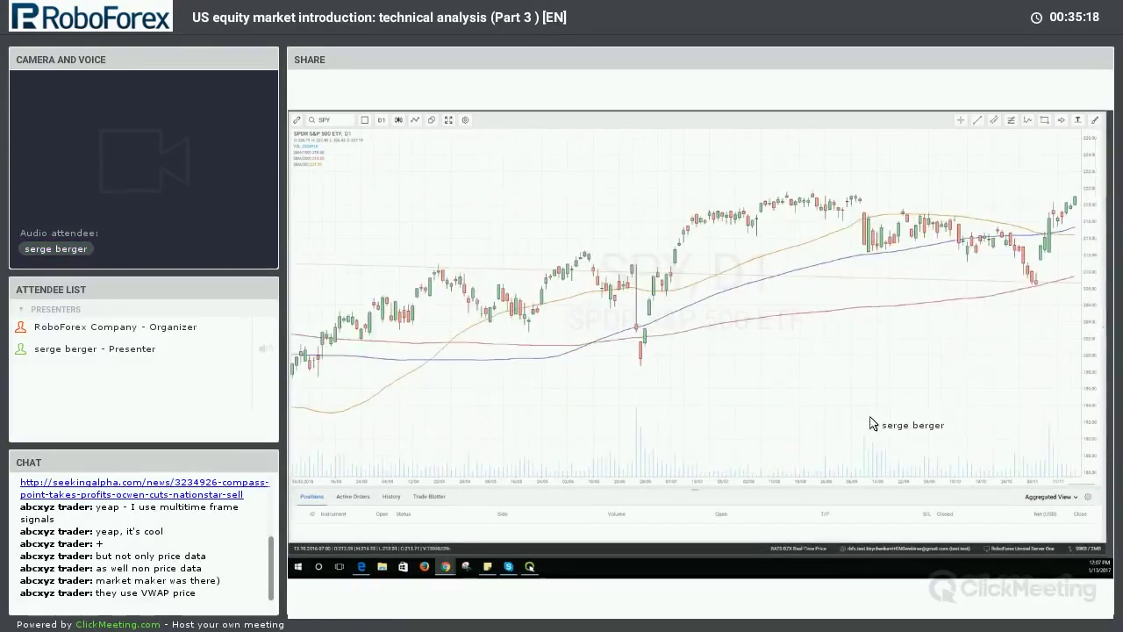
scroll(799, 390, "right", 3)
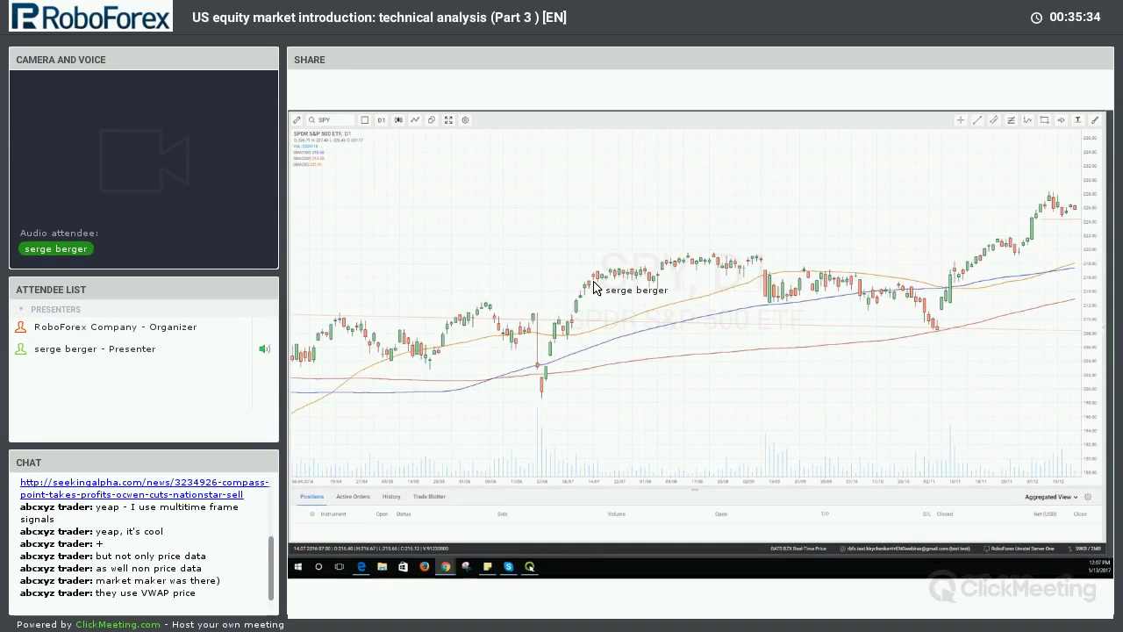
Draw a pink rectangle over the sideways SPY candles and trim its right edge to fit.
left_click(979, 121)
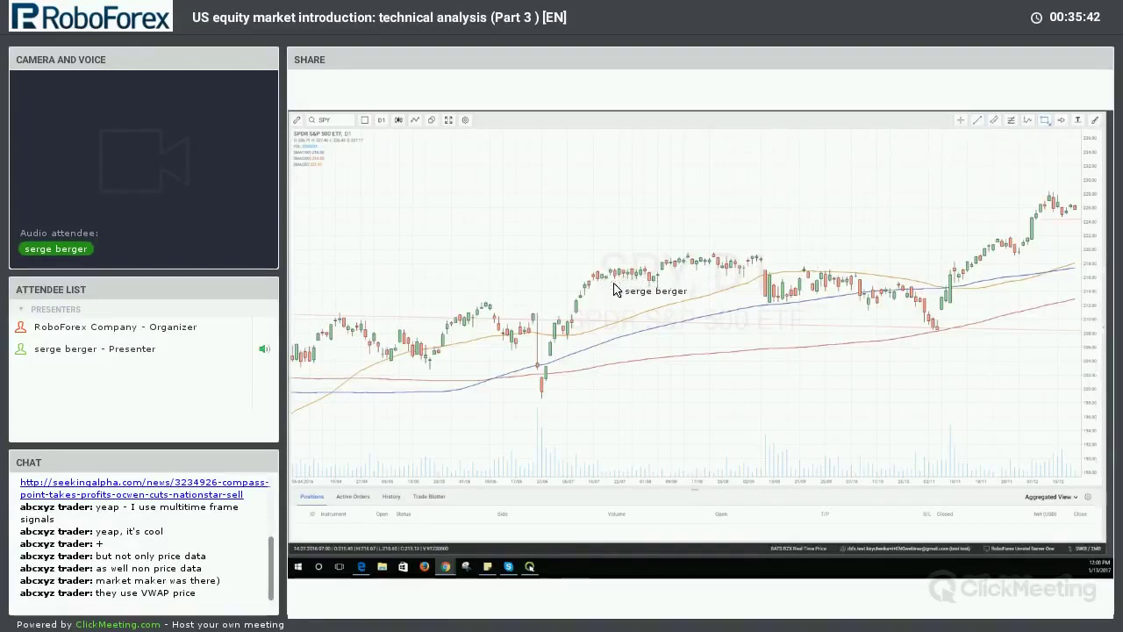
mouse_move(589, 284)
left_mouse_down()
mouse_move(693, 281)
mouse_move(780, 251)
left_mouse_up()
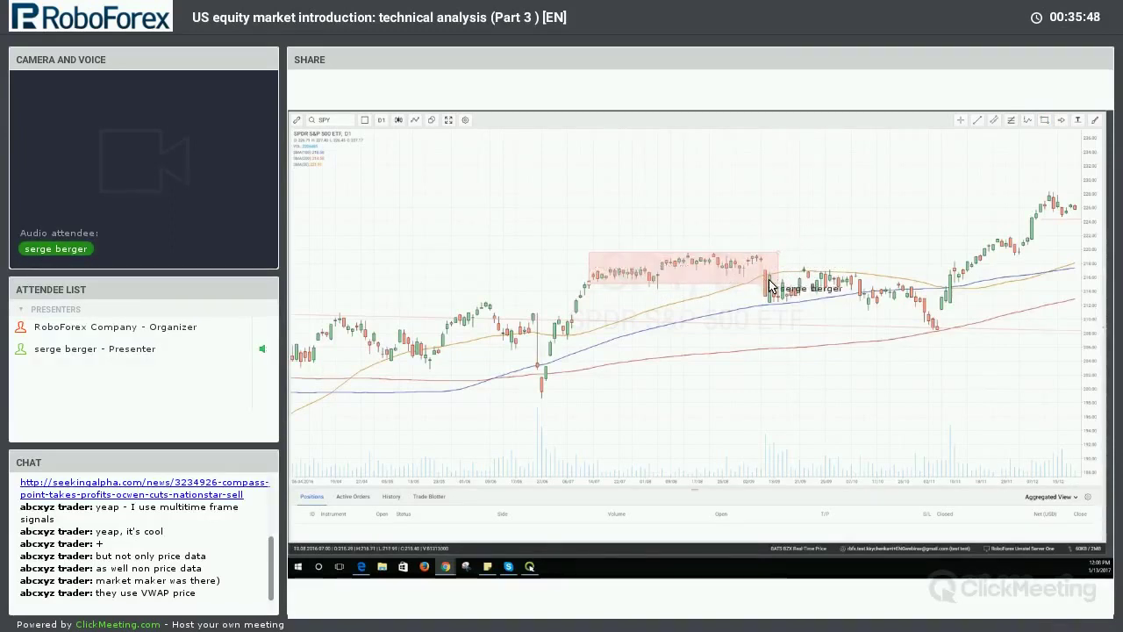
left_click_drag(777, 259, 764, 256)
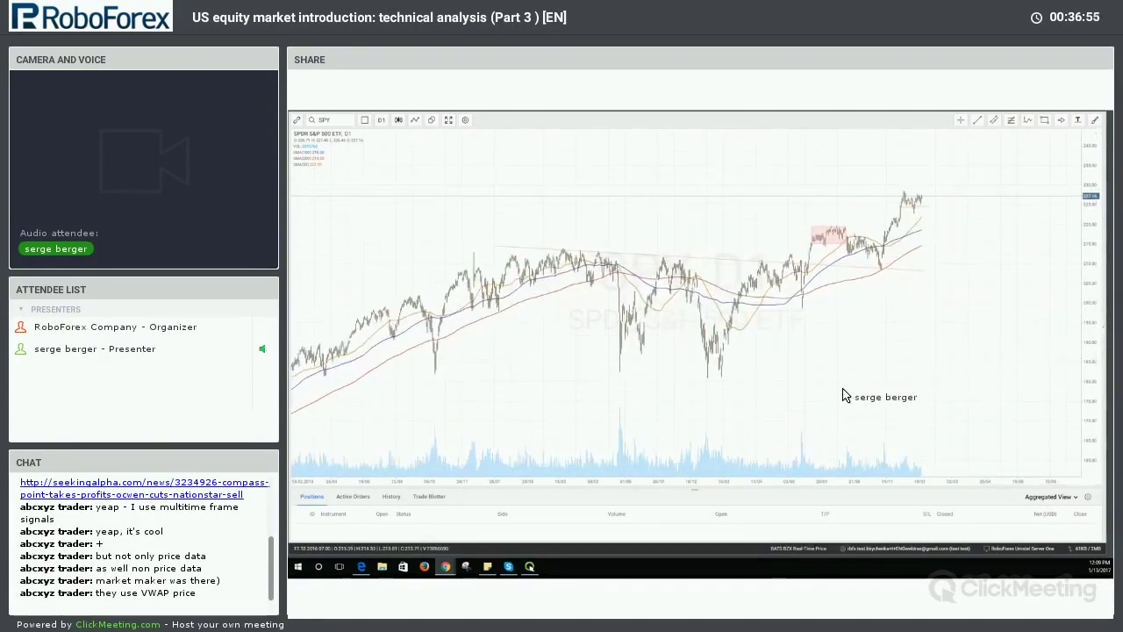
Draw a horizontal support line from left to right along the SPY chart's major lows.
scroll(869, 377, "up", 2)
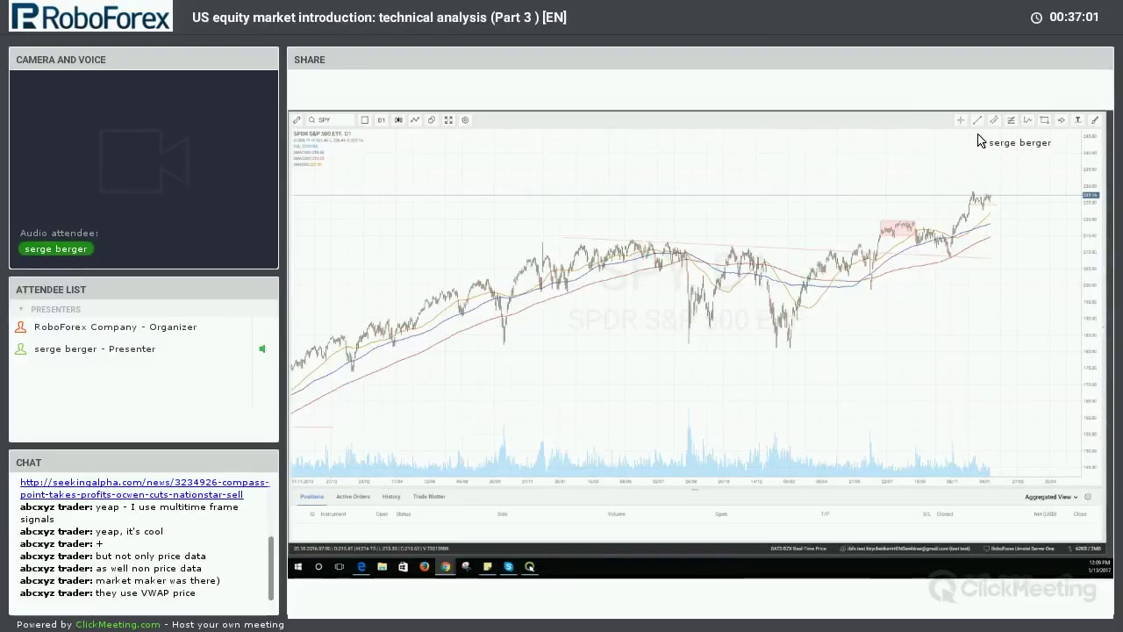
left_click_drag(392, 345, 833, 349)
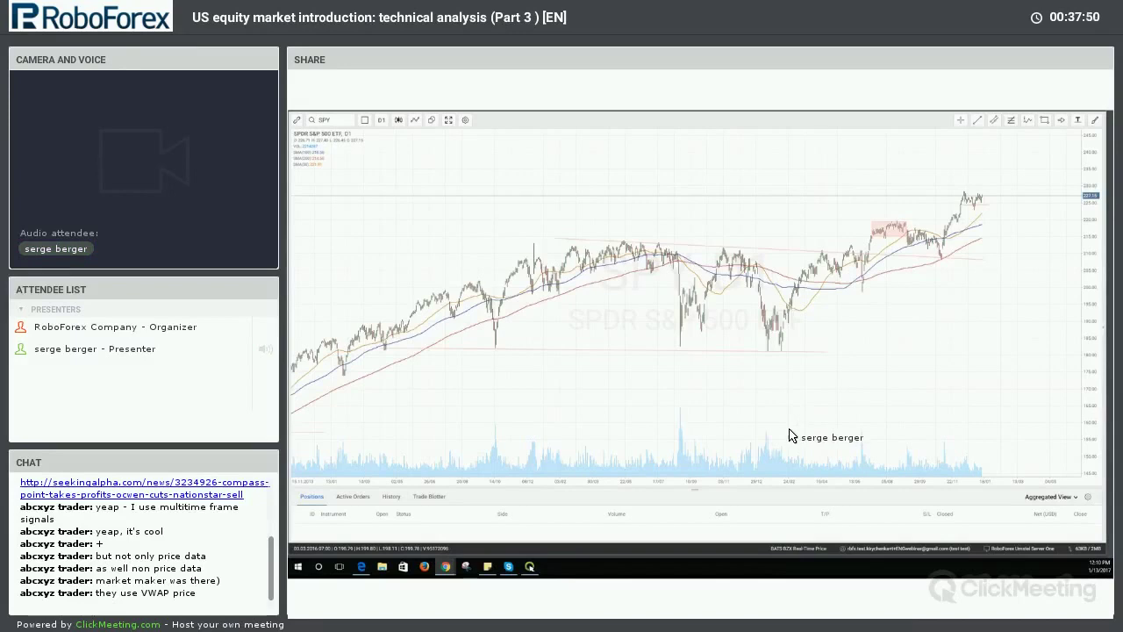
Zoom and pan the SPY daily chart toward the most recent year of prices.
scroll(790, 436, "up", 3)
scroll(938, 451, "left", 5)
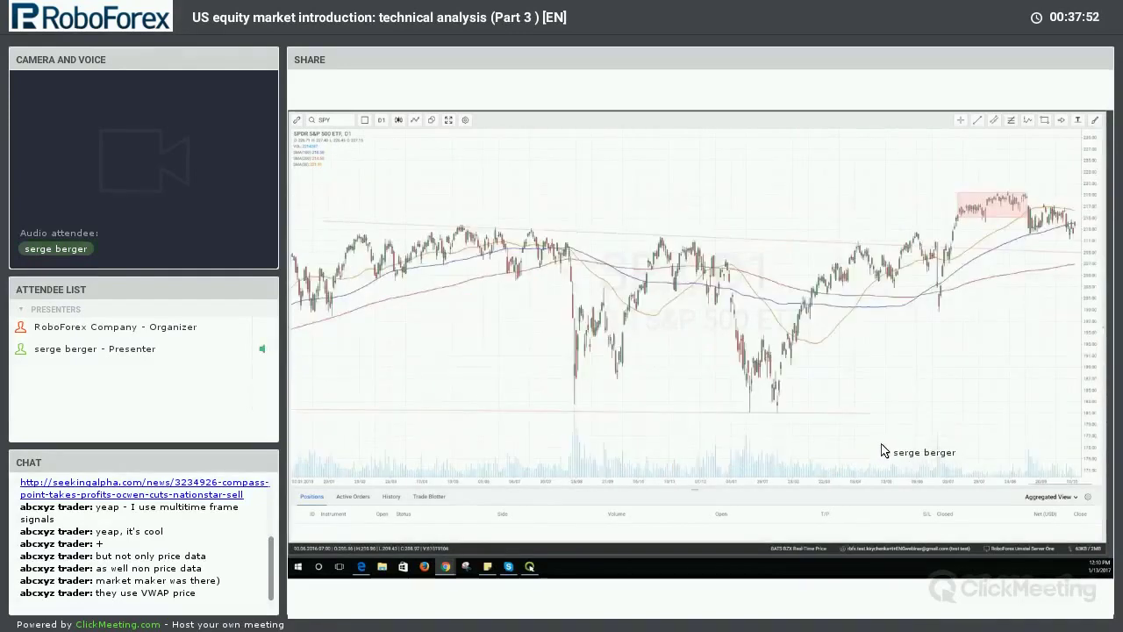
scroll(882, 450, "down", 5)
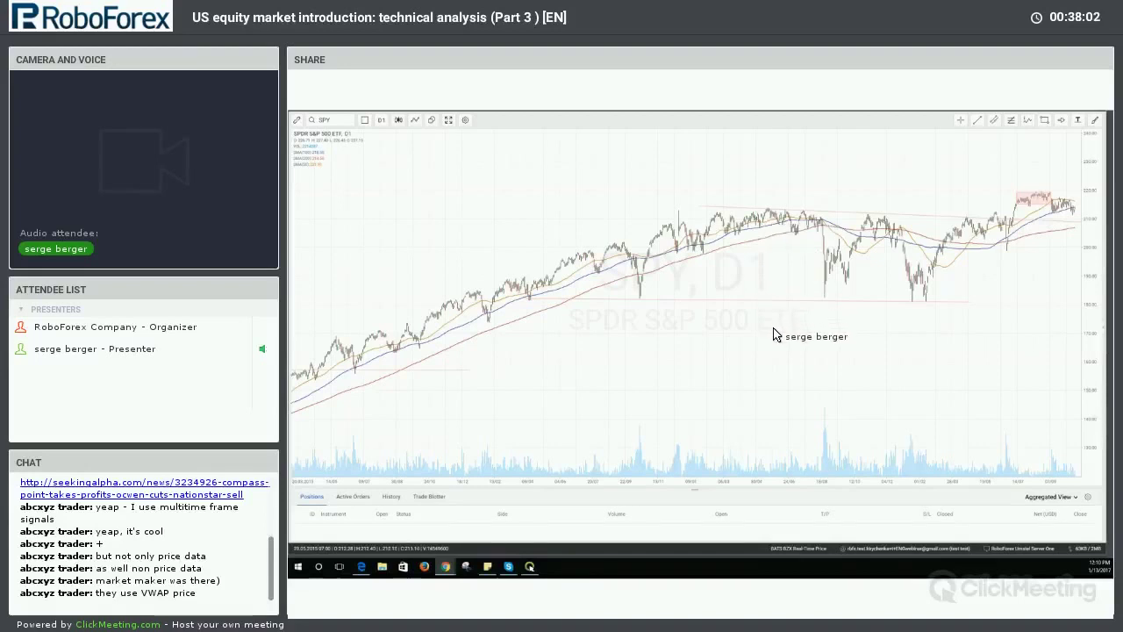
left_click_drag(731, 325, 715, 277)
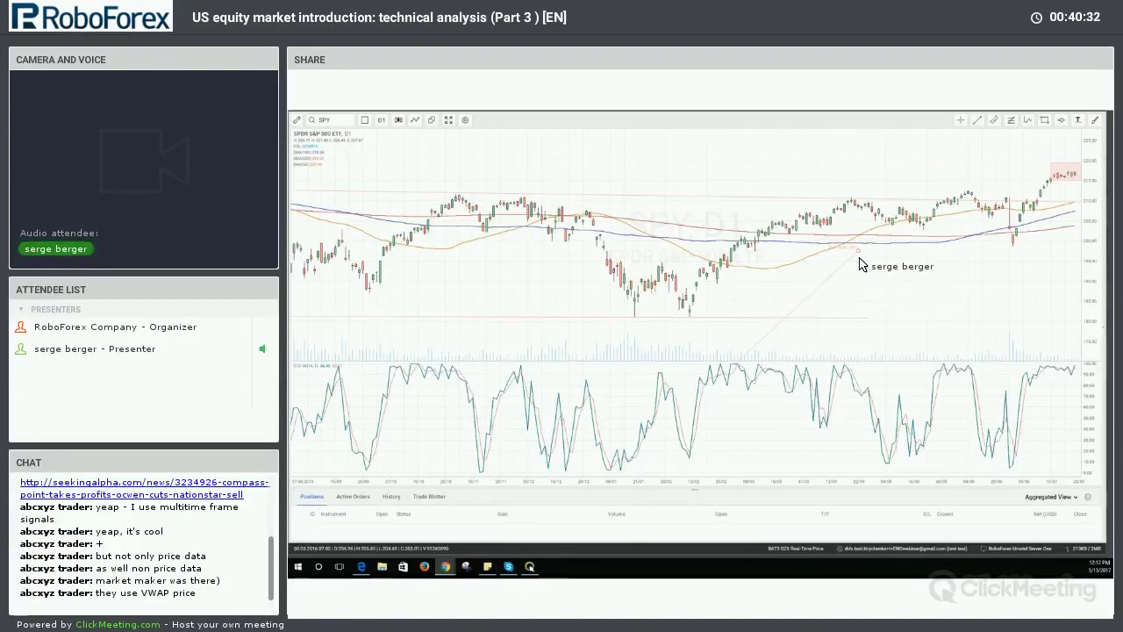
Bring up the chart's context menu and dismiss it without choosing an action.
right_click(974, 367)
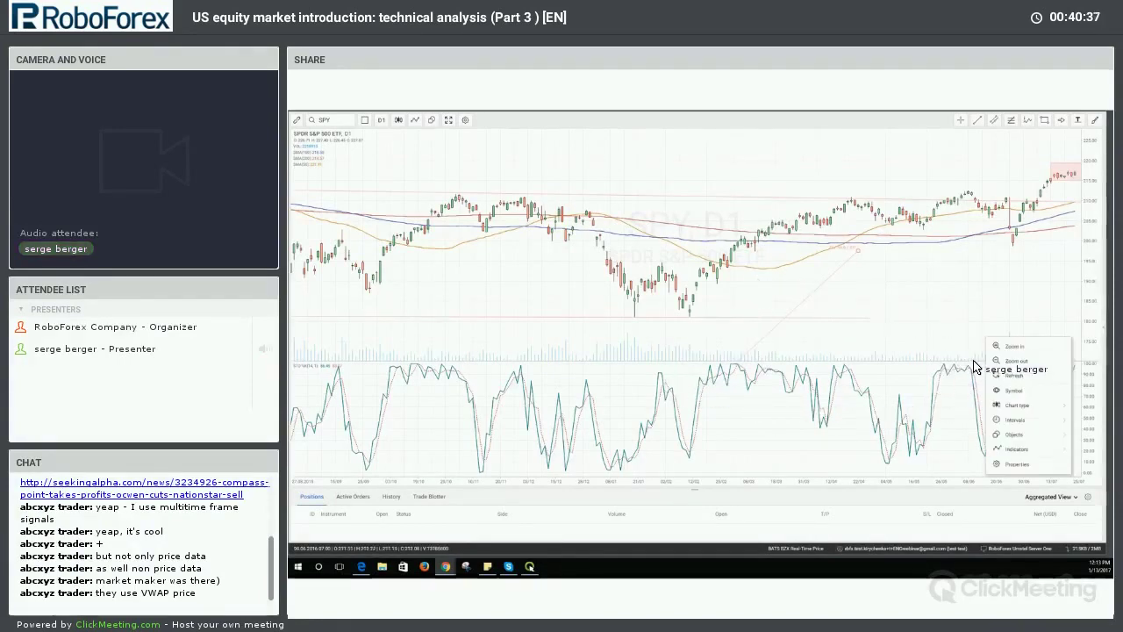
left_click(974, 367)
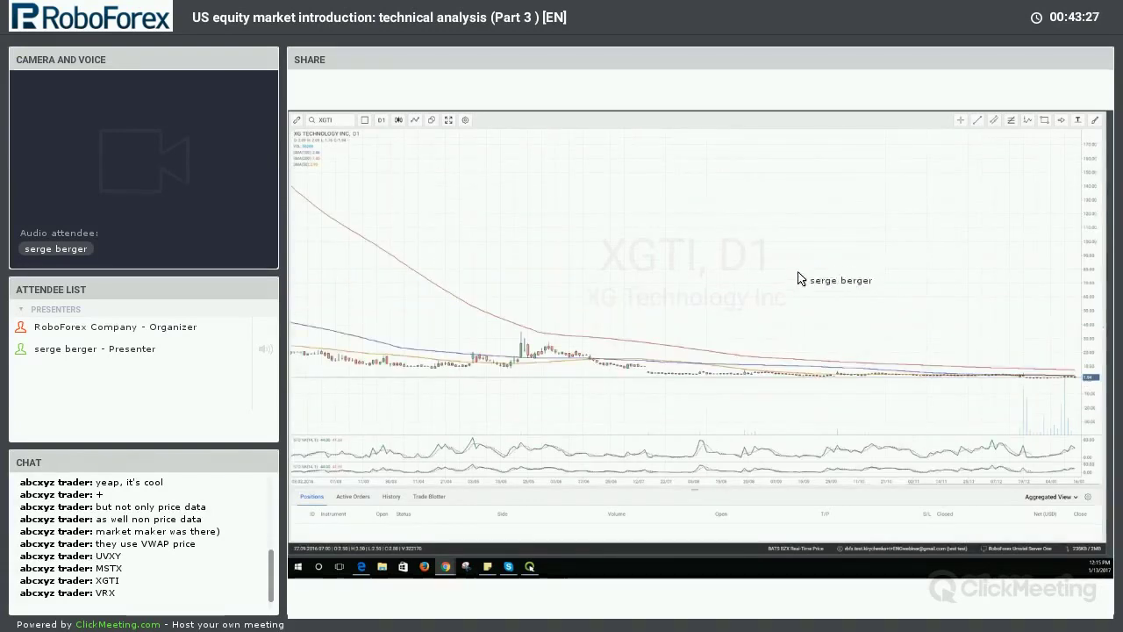
Zoom in on the recent XGTI daily bars.
scroll(774, 293, "down", 3)
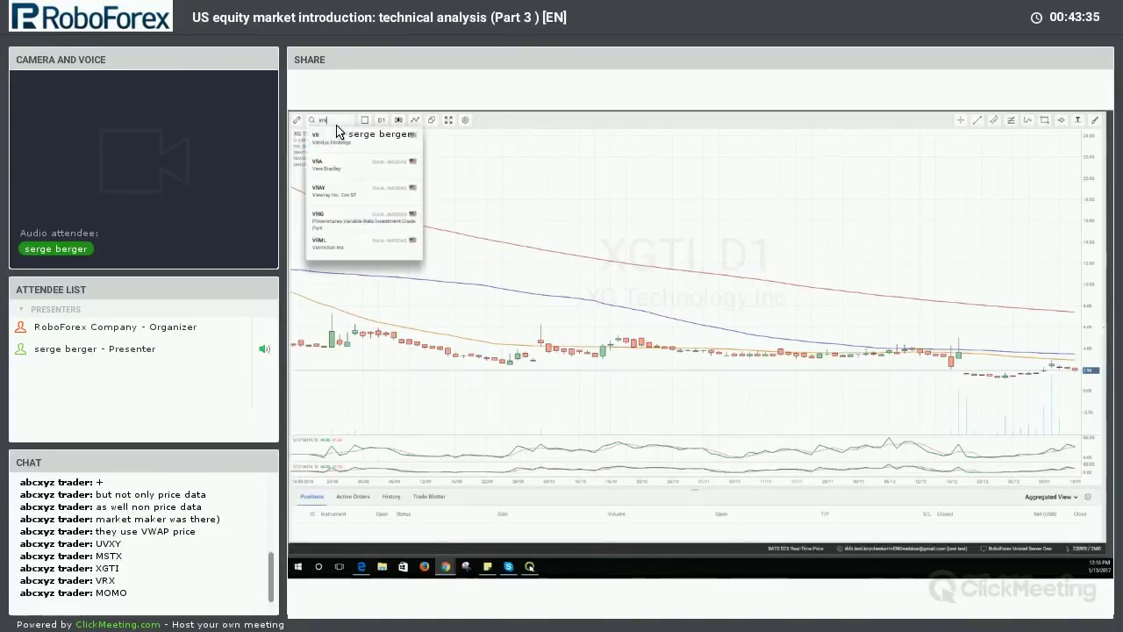
Load the VRX daily chart, then zoom and pan across its long price collapse.
key("Return")
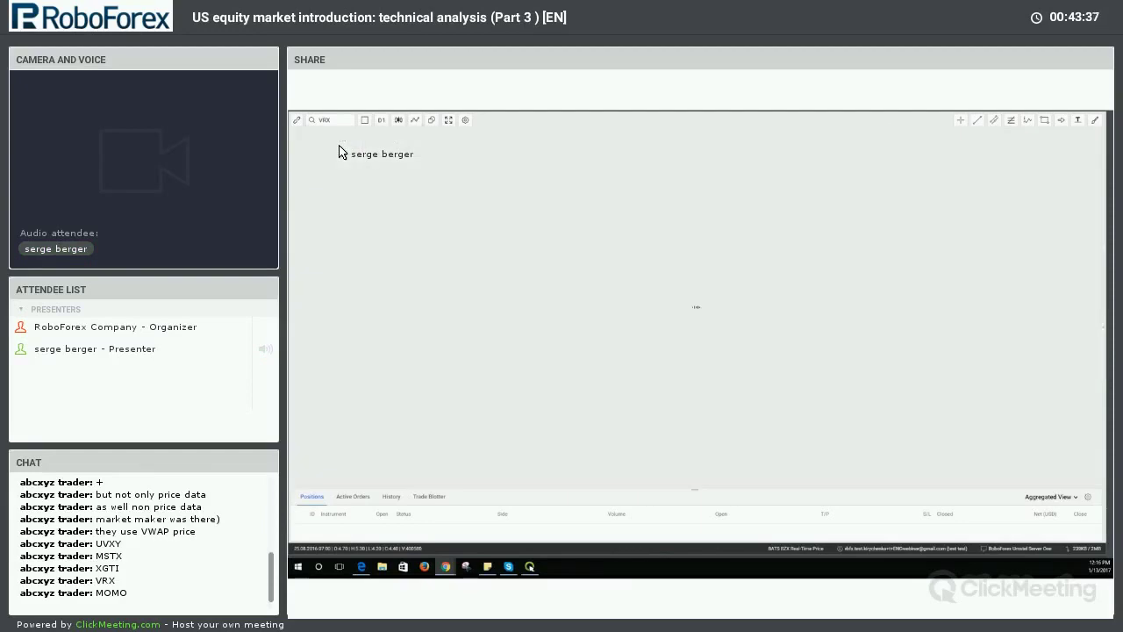
scroll(718, 308, "down", 5)
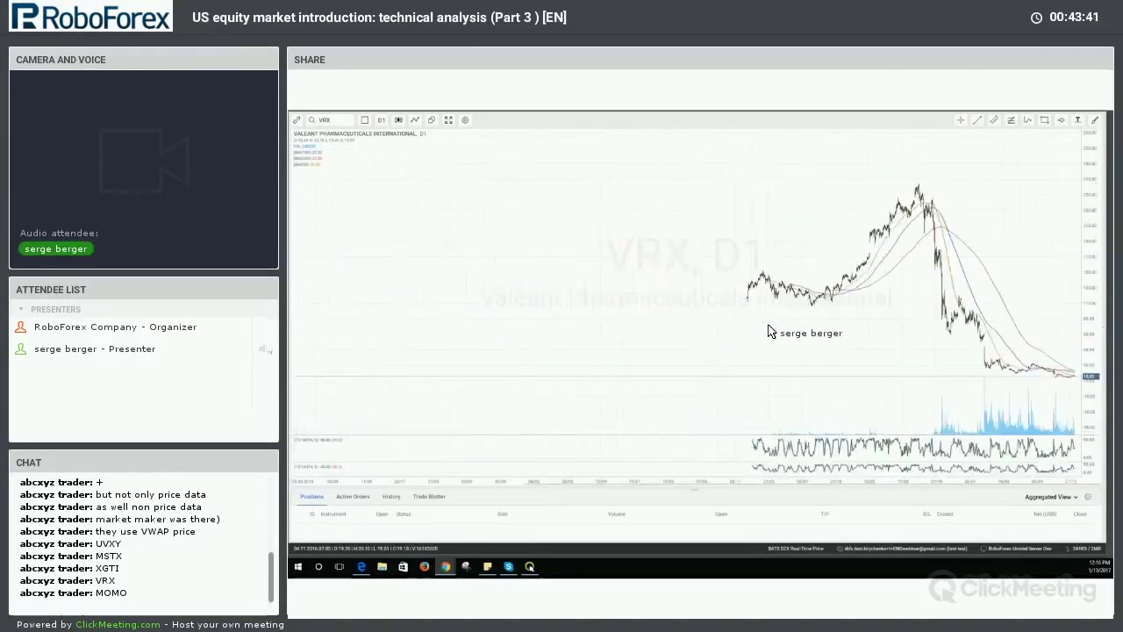
scroll(882, 358, "down", 1)
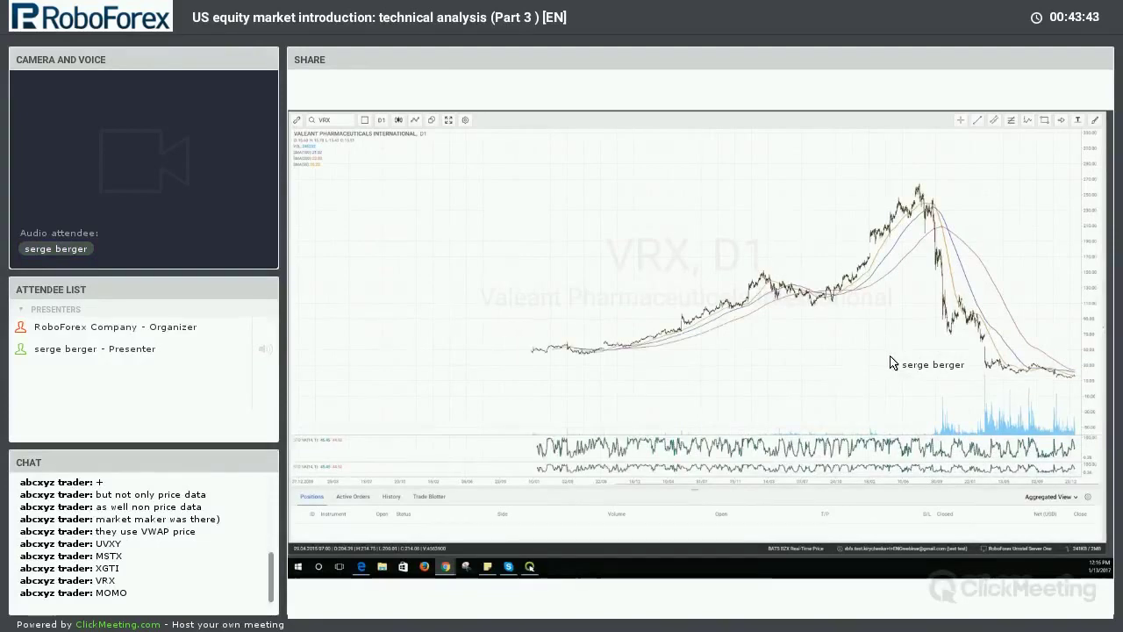
scroll(890, 363, "up", 5)
scroll(1088, 318, "down", 5)
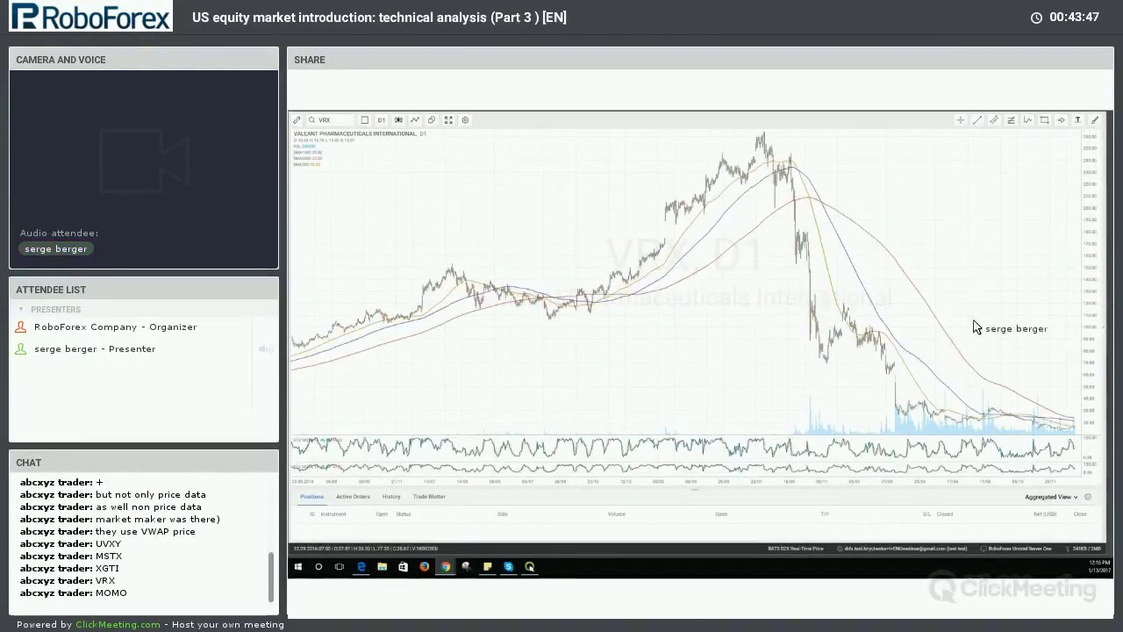
scroll(1006, 363, "up", 3)
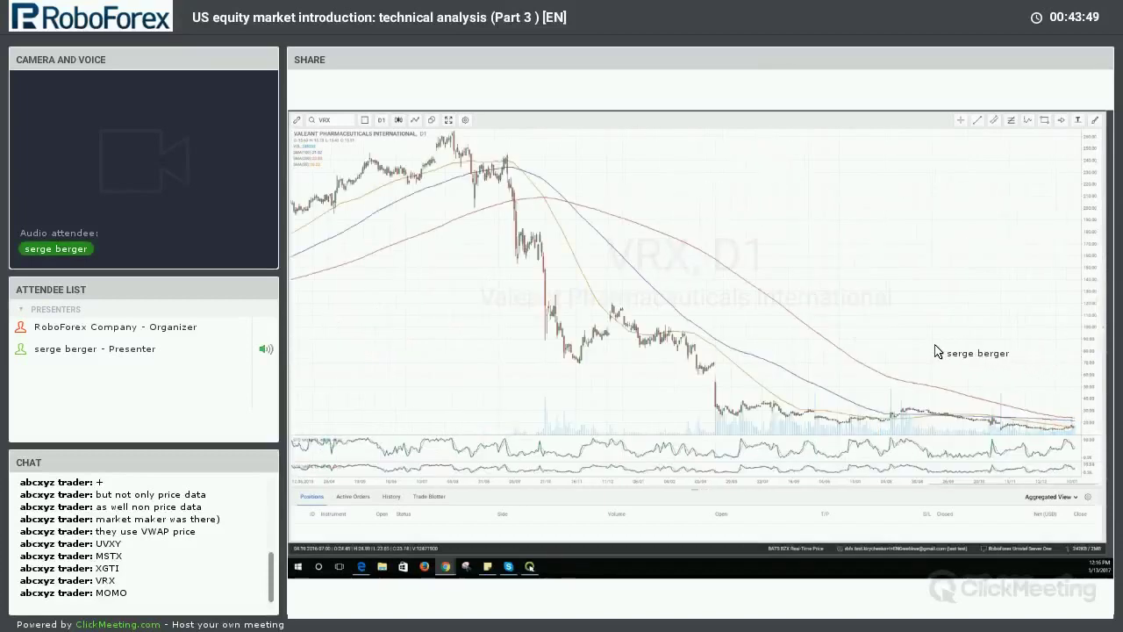
left_click_drag(930, 358, 624, 354)
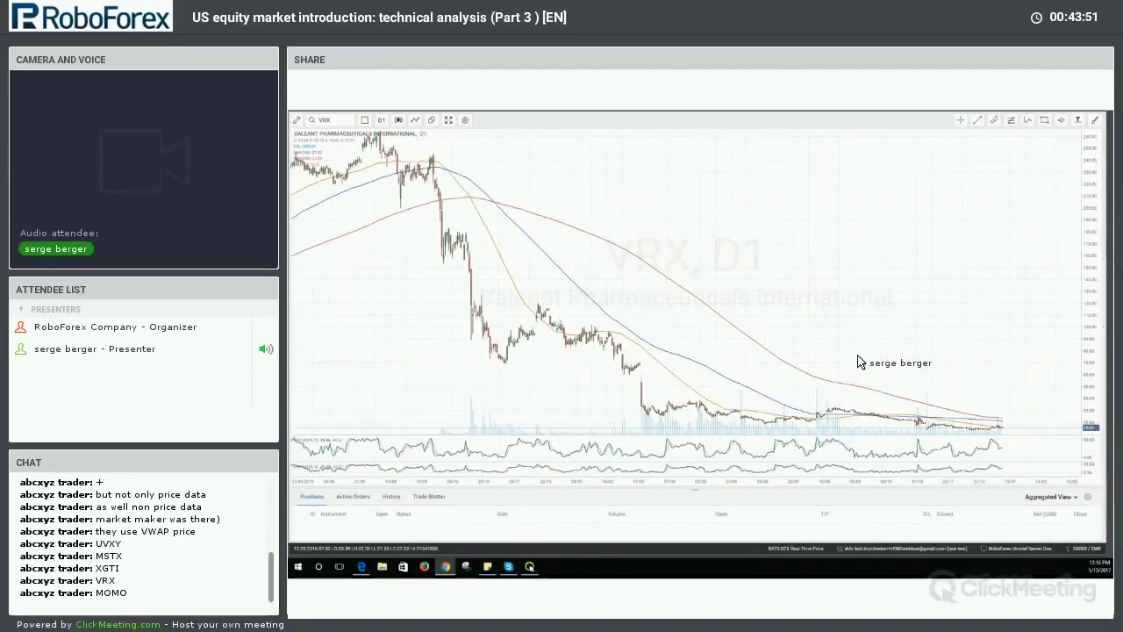
scroll(860, 358, "up", 3)
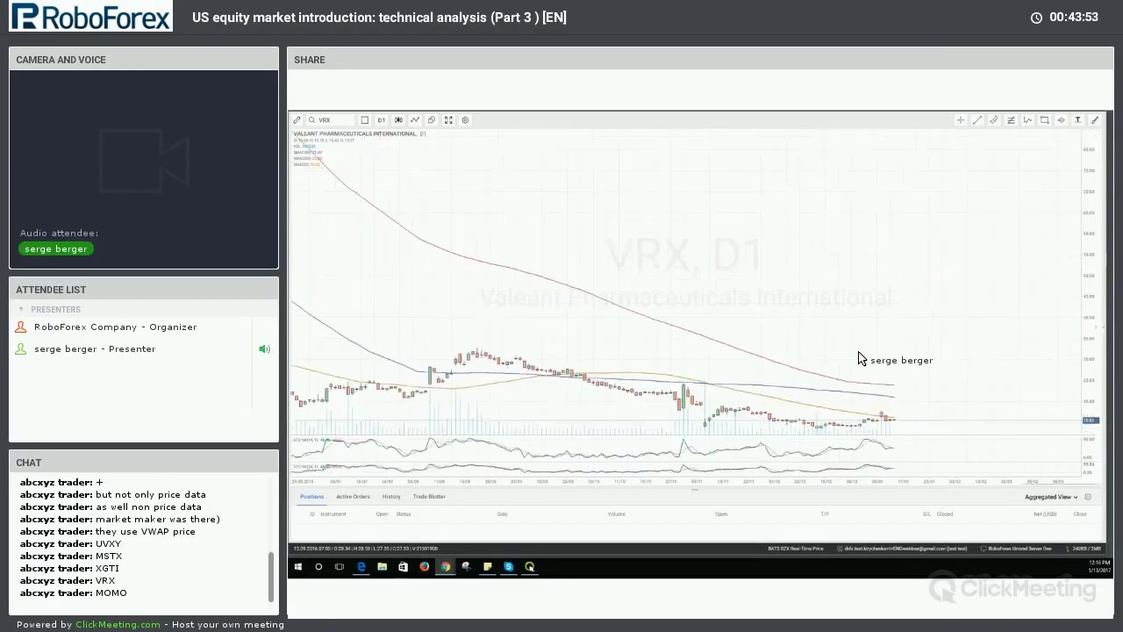
scroll(859, 358, "up", 4)
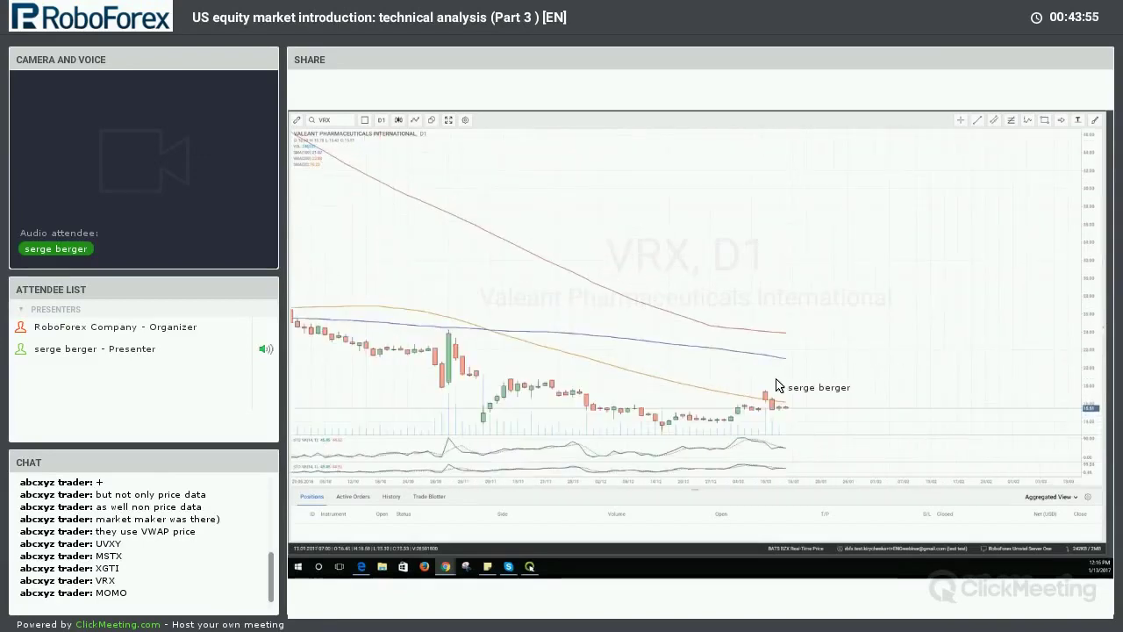
scroll(776, 383, "down", 2)
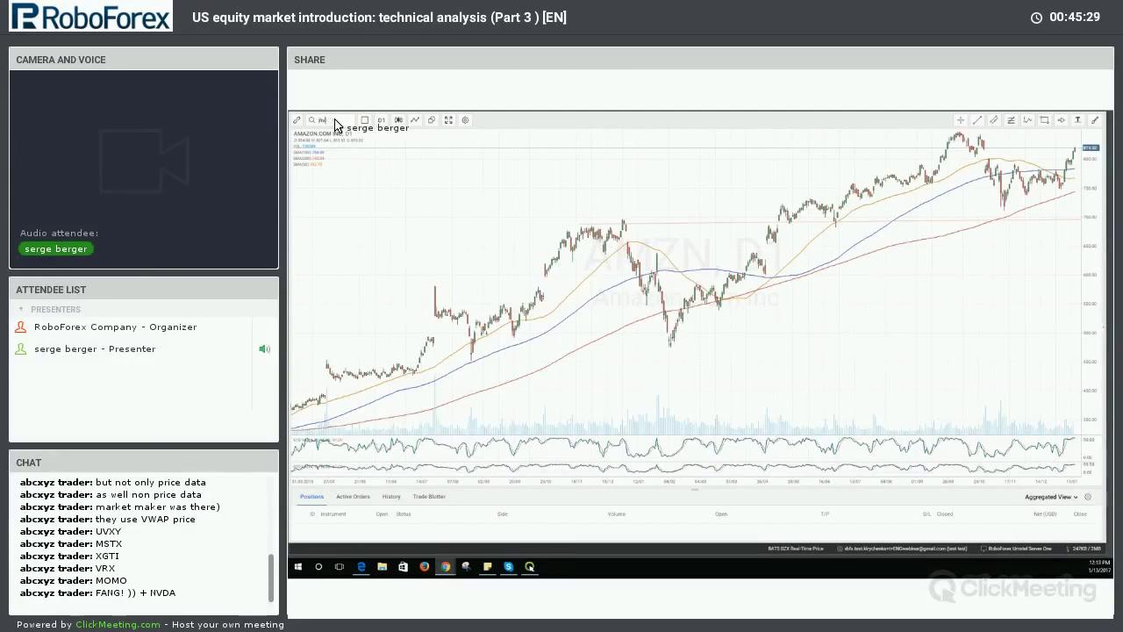
Load the NVIDIA (NVDA) daily chart from the symbol suggestions and zoom in.
type("DA")
left_click(315, 143)
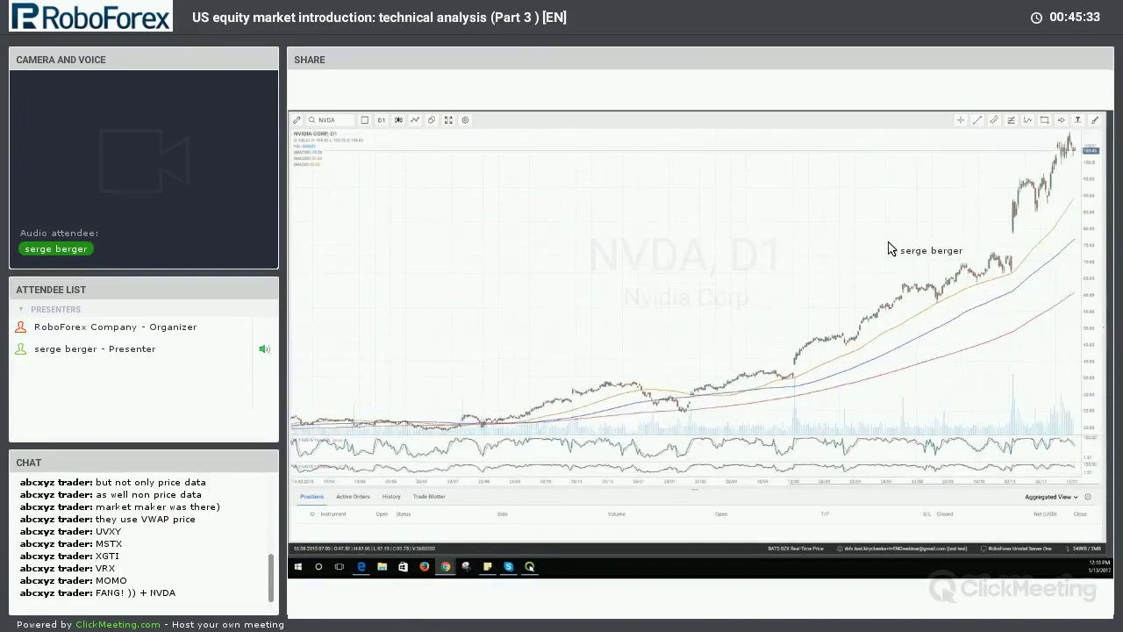
scroll(878, 263, "up", 3)
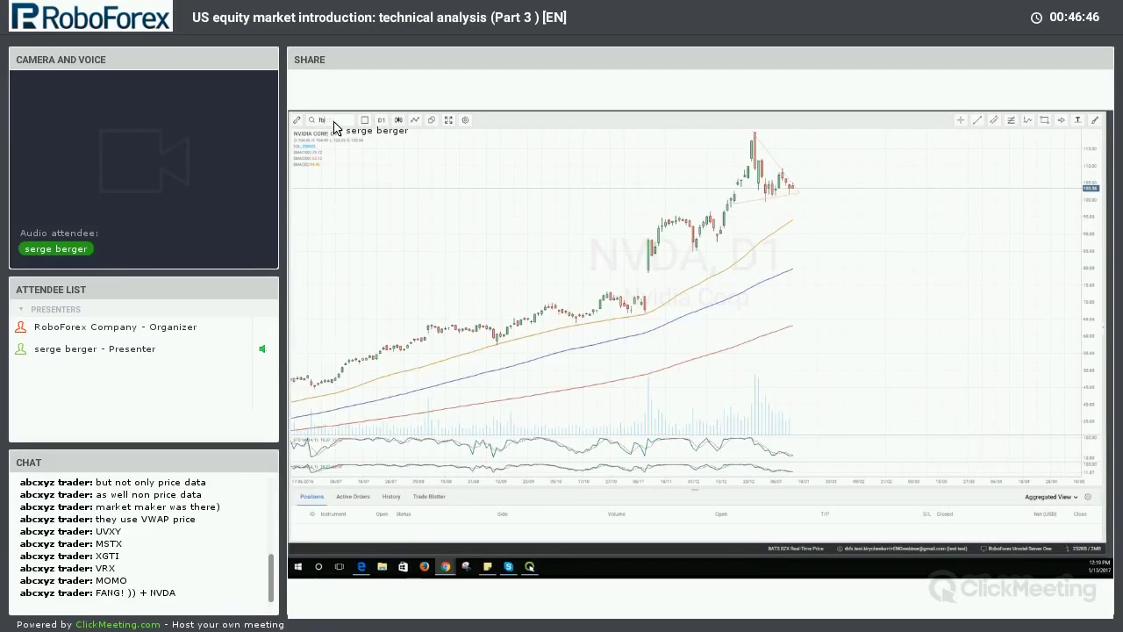
Switch to the FB chart, zoom out to its full history, and bring up the interval list.
left_click(317, 163)
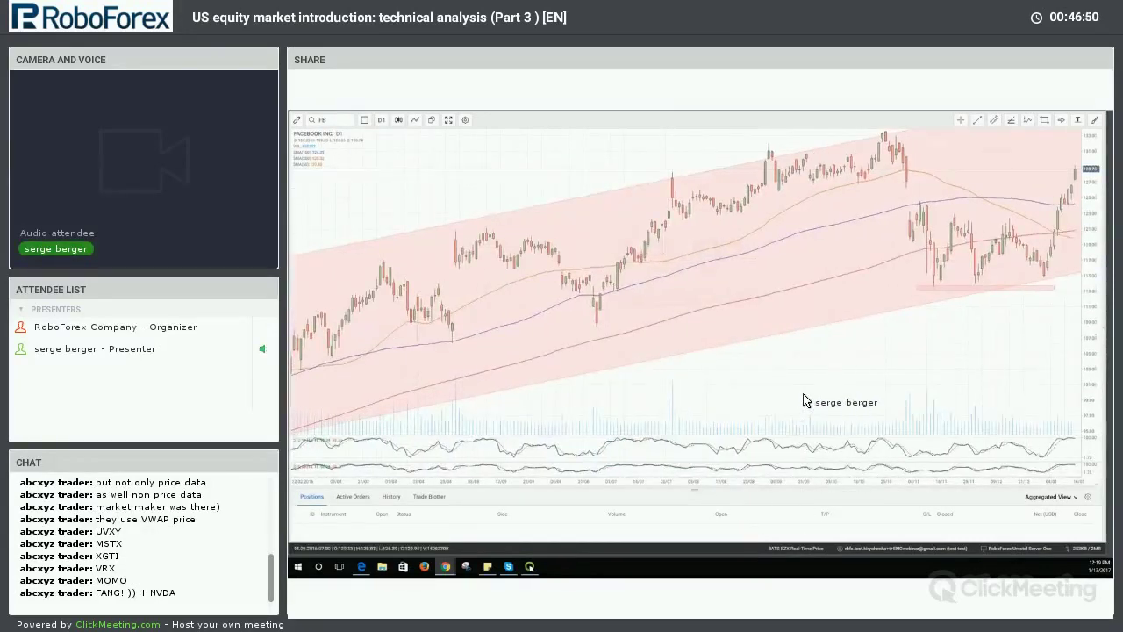
scroll(557, 187, "down", 5)
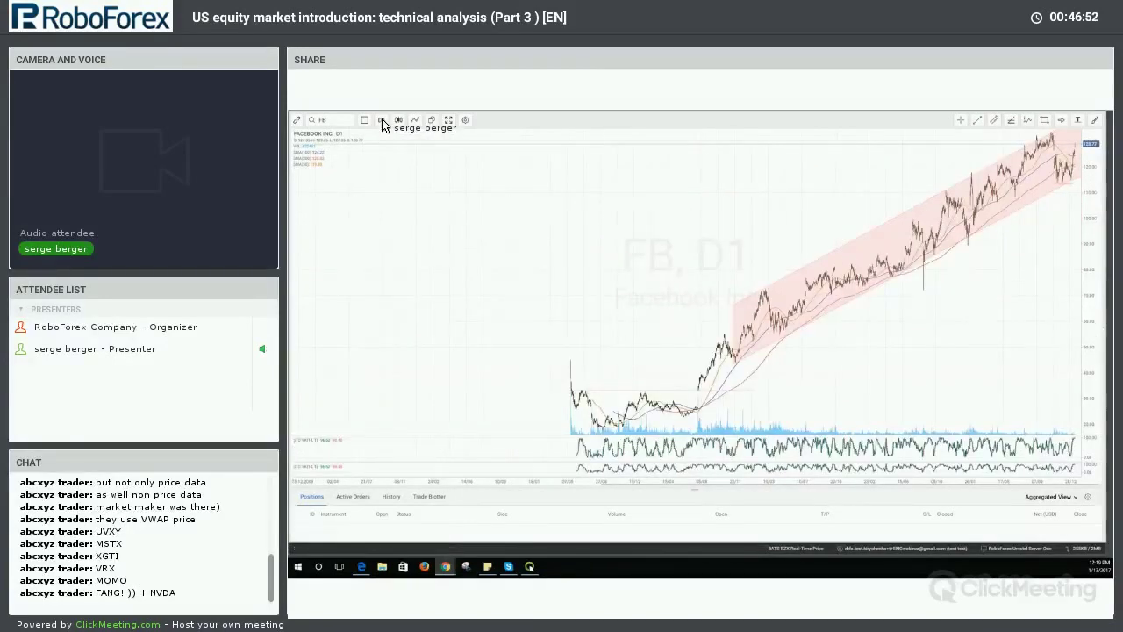
left_click(382, 121)
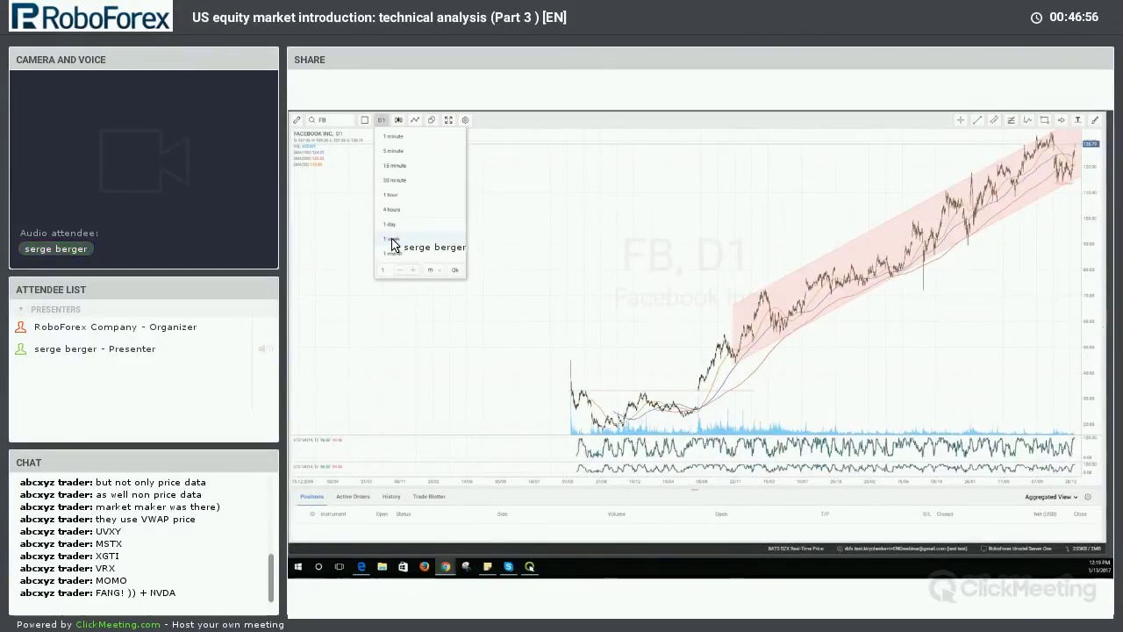
Switch the FB chart to 1-week candles and zoom in around the red trend channel.
left_click(391, 243)
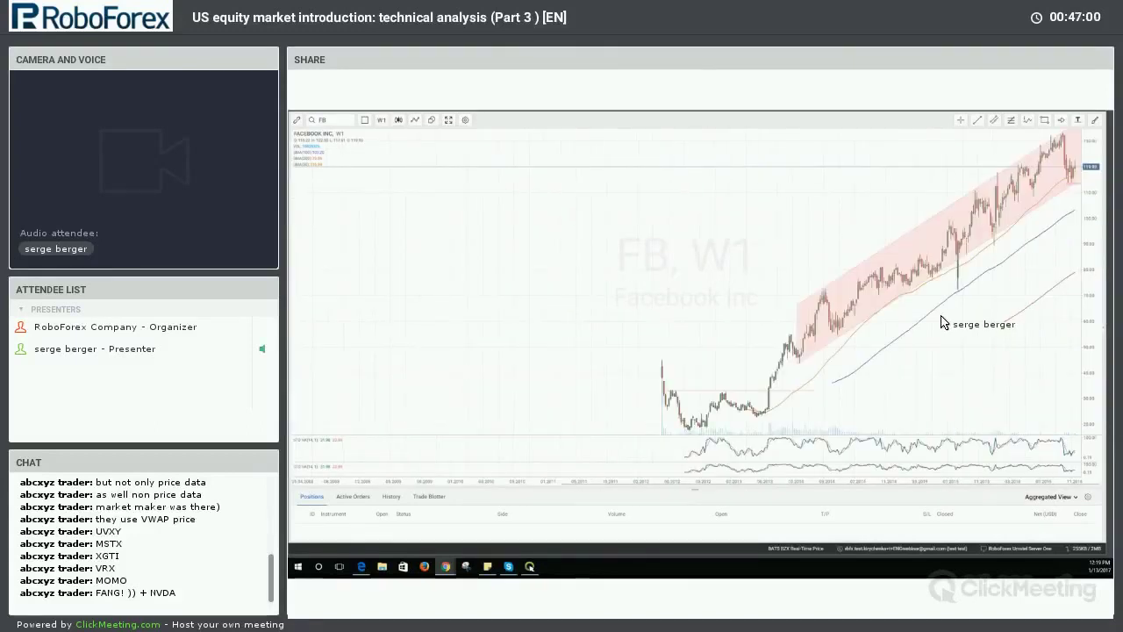
scroll(790, 213, "up", 3)
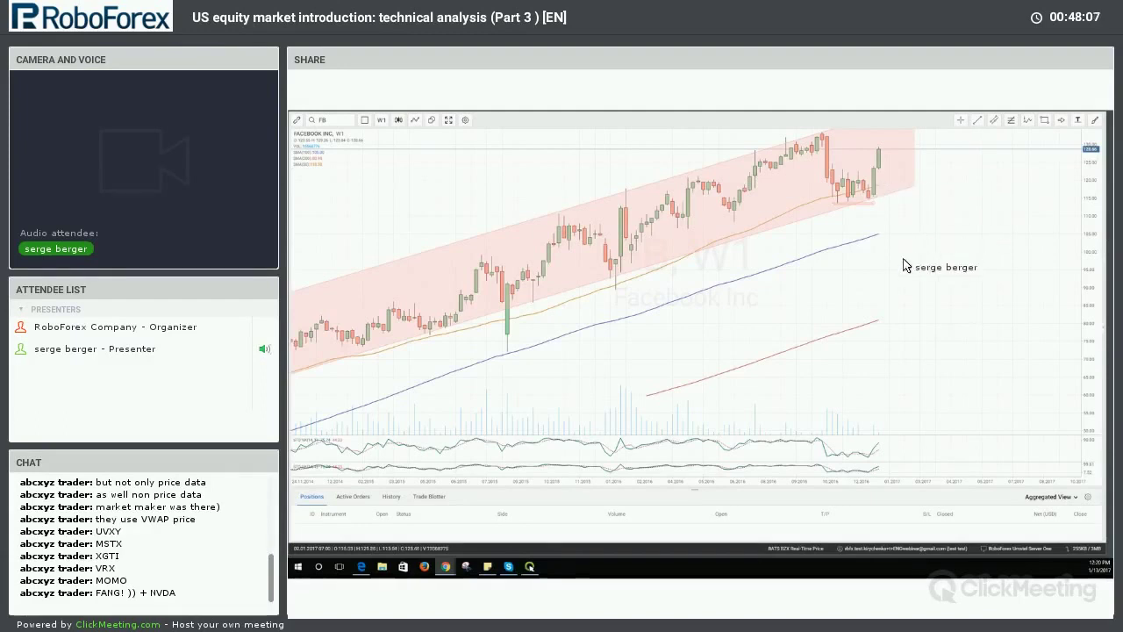
scroll(895, 279, "down", 2)
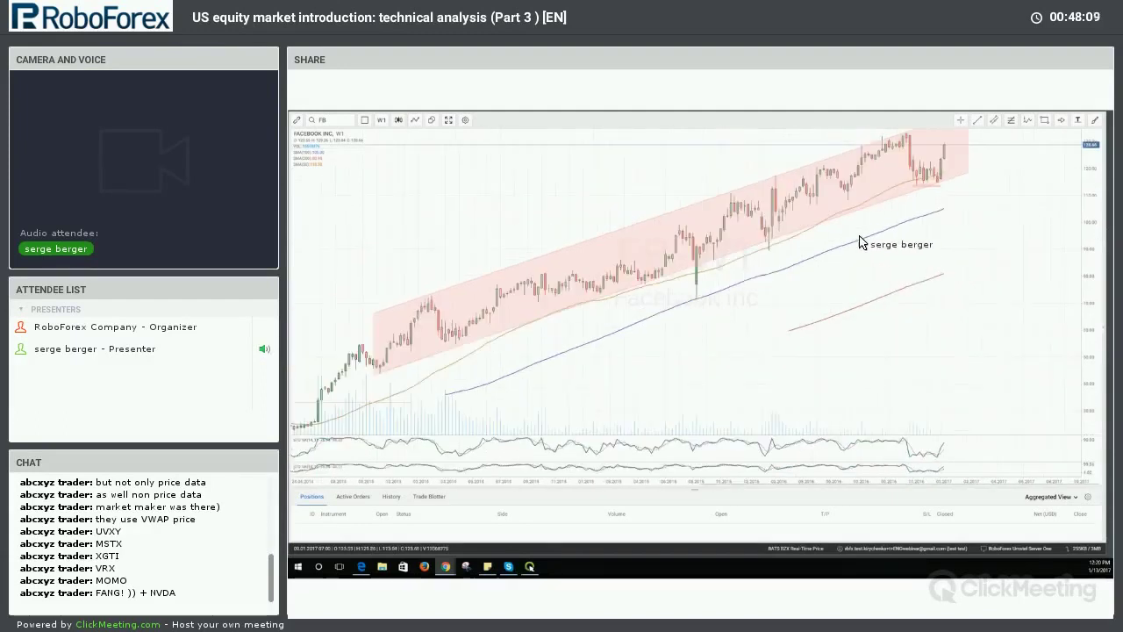
scroll(863, 243, "down", 2)
scroll(863, 227, "up", 2)
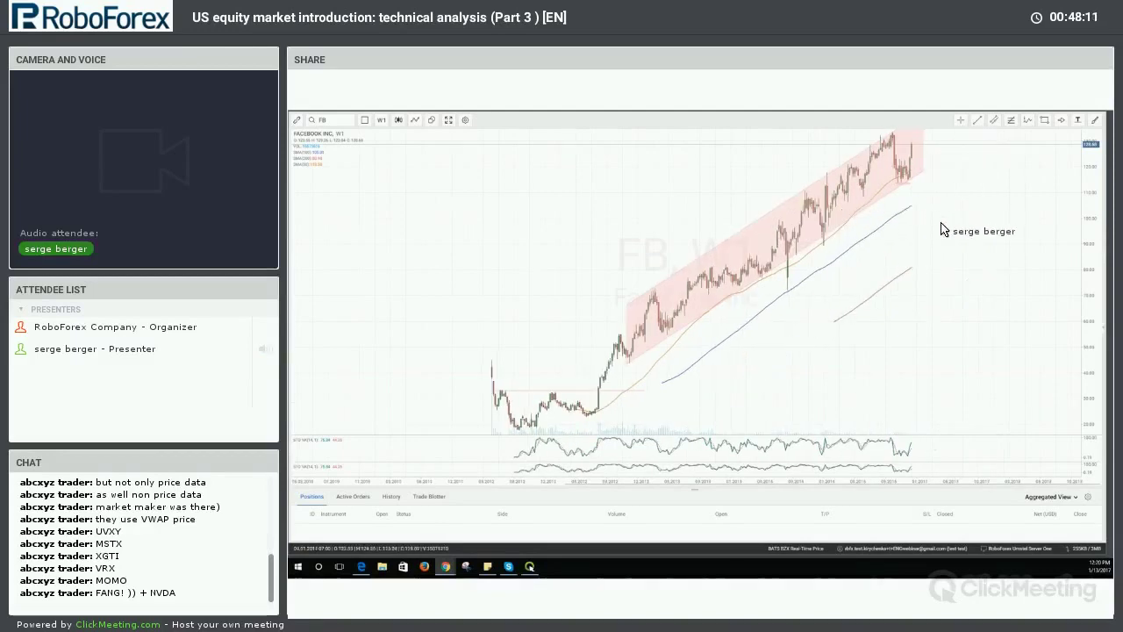
scroll(945, 230, "up", 1)
scroll(947, 227, "down", 3)
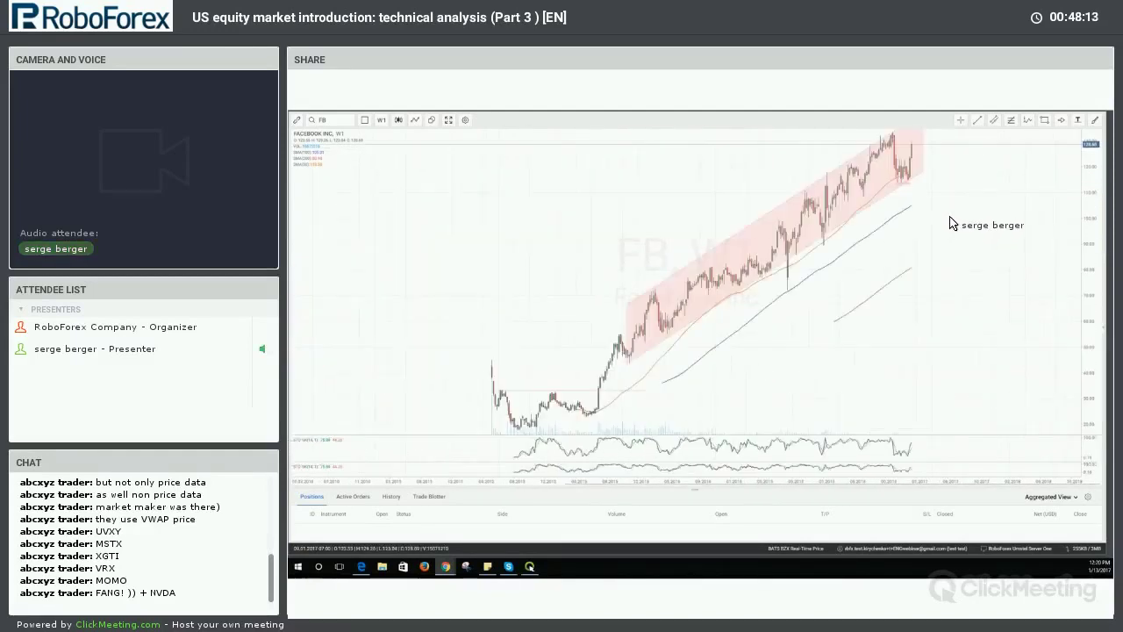
scroll(960, 254, "up", 1)
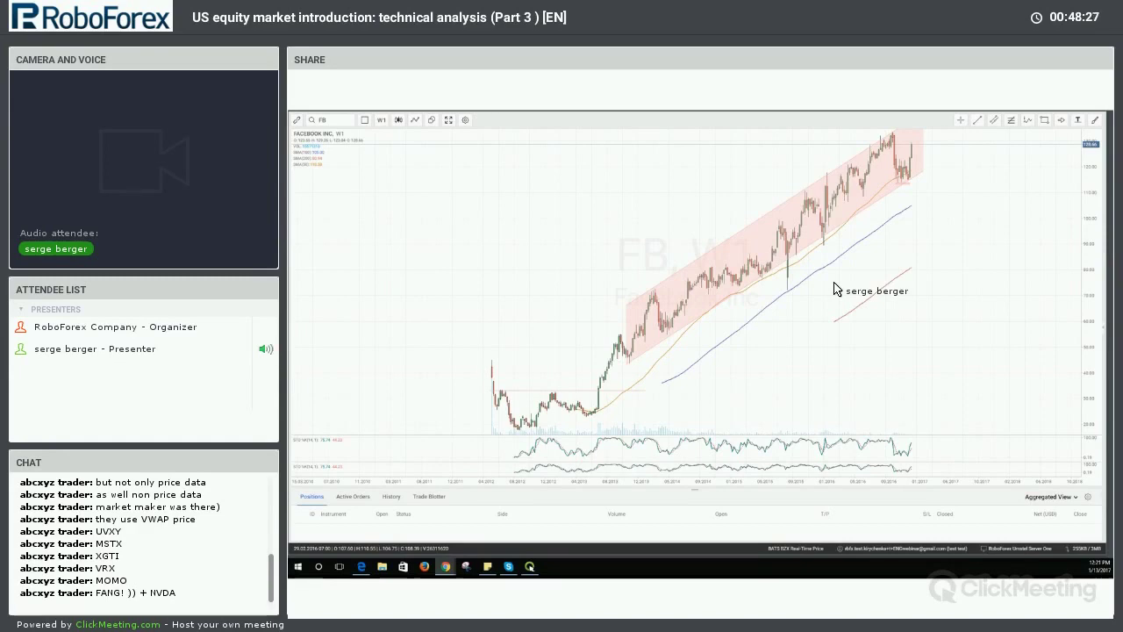
scroll(835, 289, "down", 2)
scroll(835, 289, "up", 2)
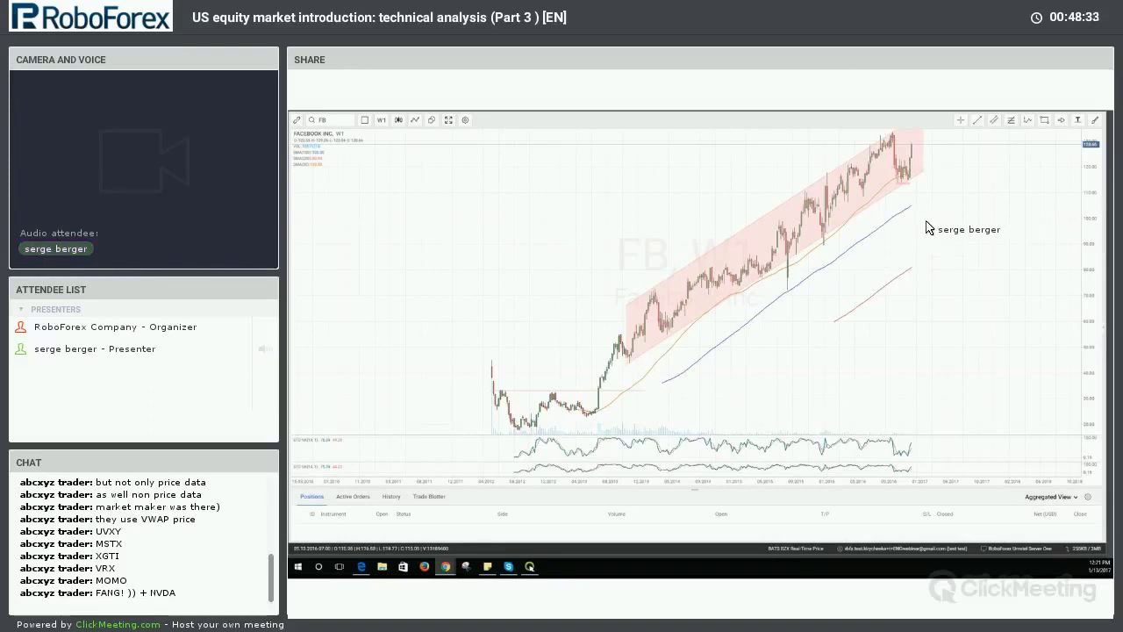
scroll(925, 220, "right", 2)
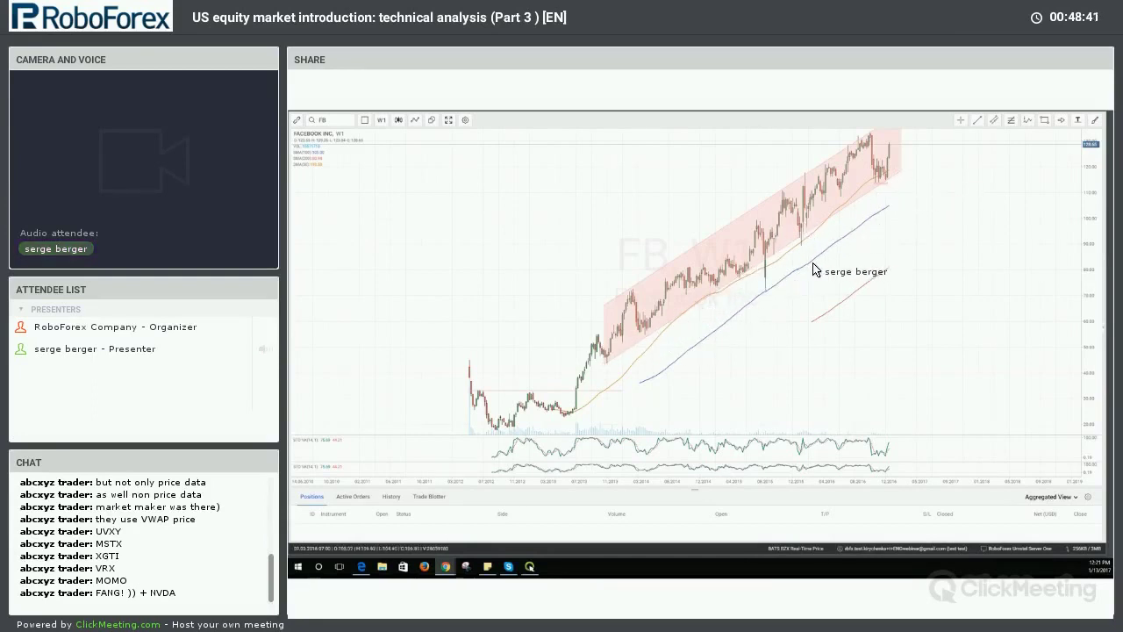
scroll(821, 274, "up", 3)
scroll(810, 311, "left", 3)
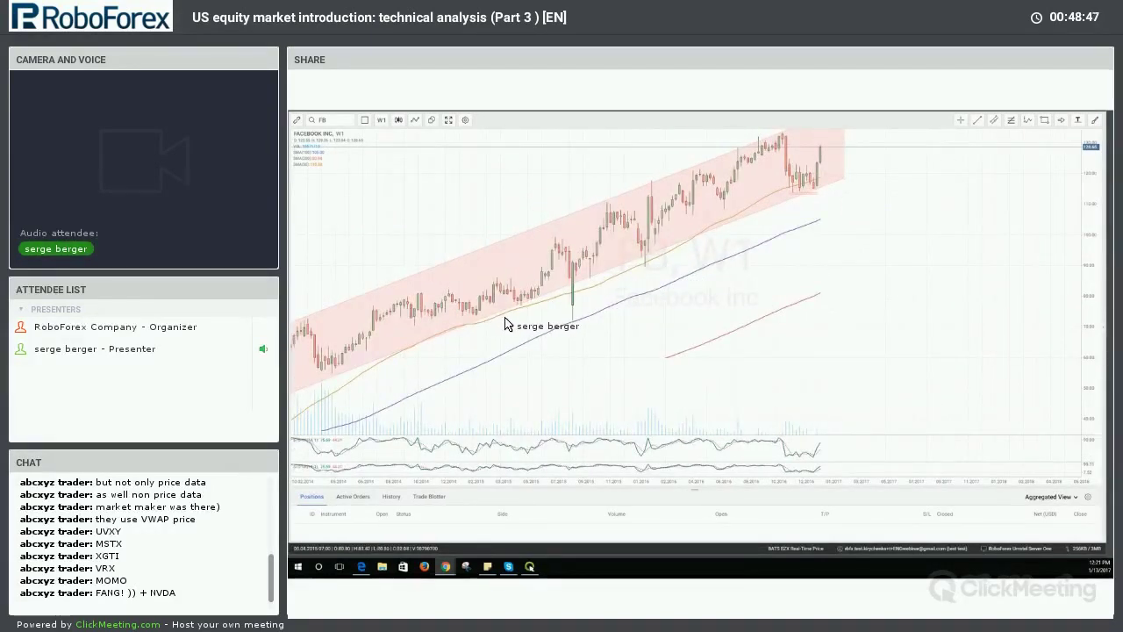
scroll(805, 309, "up", 2)
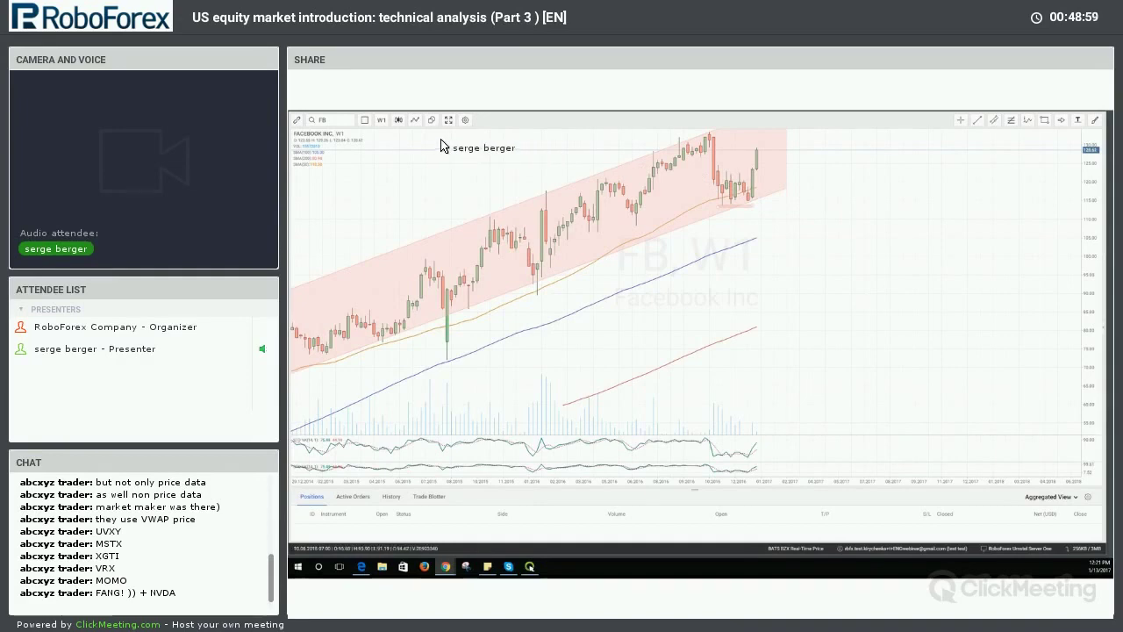
Zoom the daily FB chart in on recent prices inside the red trend channel.
scroll(624, 305, "down", 3)
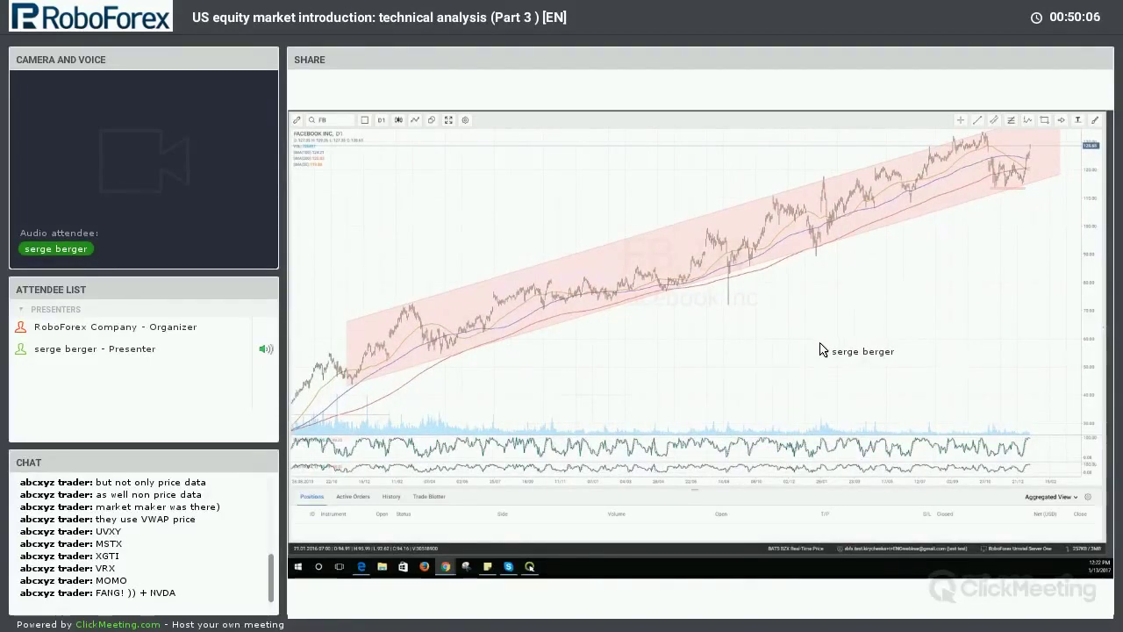
scroll(821, 350, "up", 2)
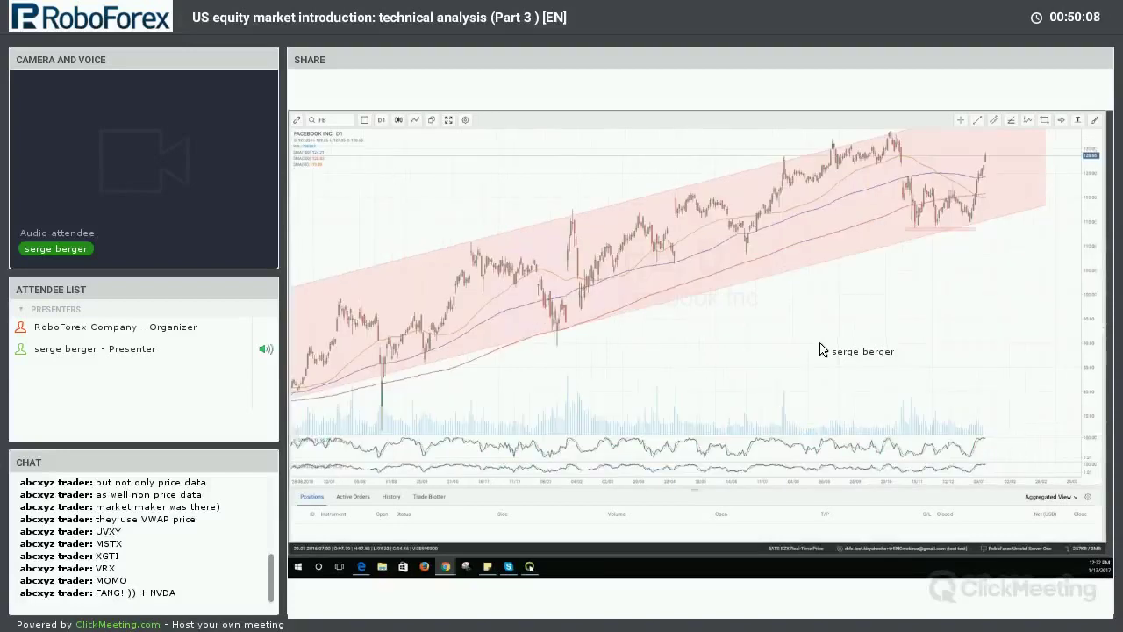